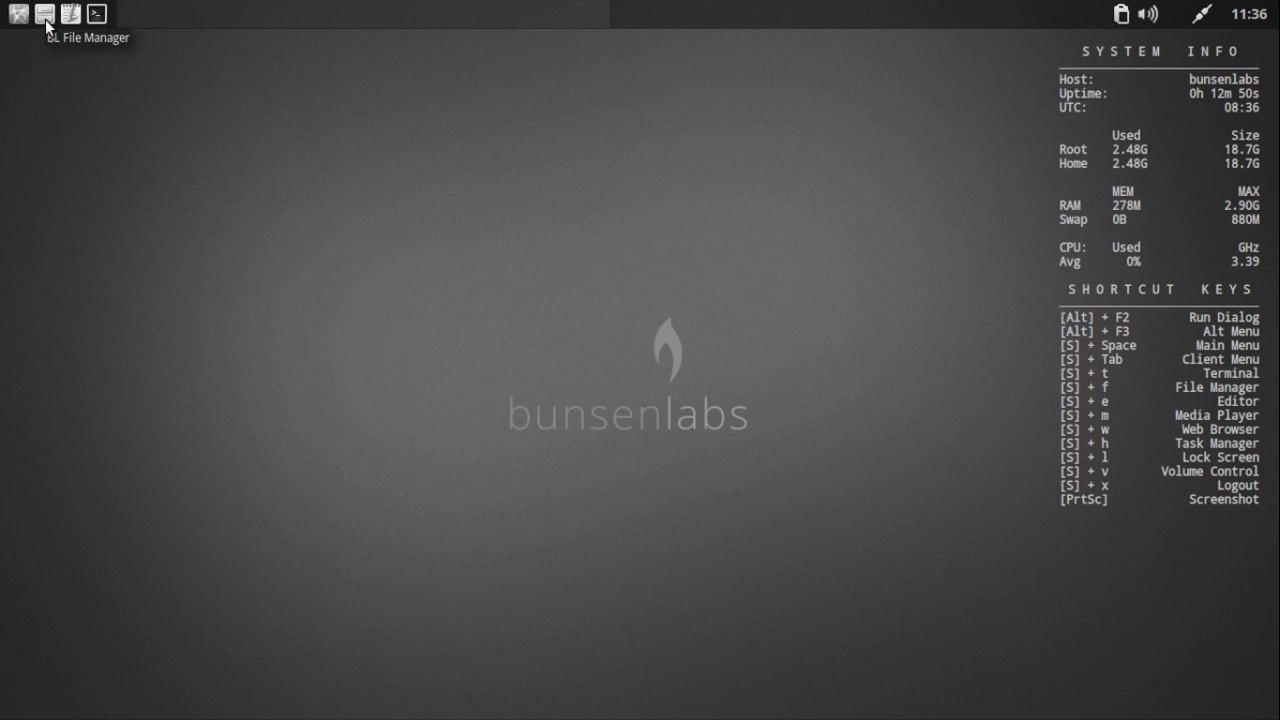
# Step: Open the file manager, bring its window fully into view, check its version information, and close it
pyautogui.click(45, 14)
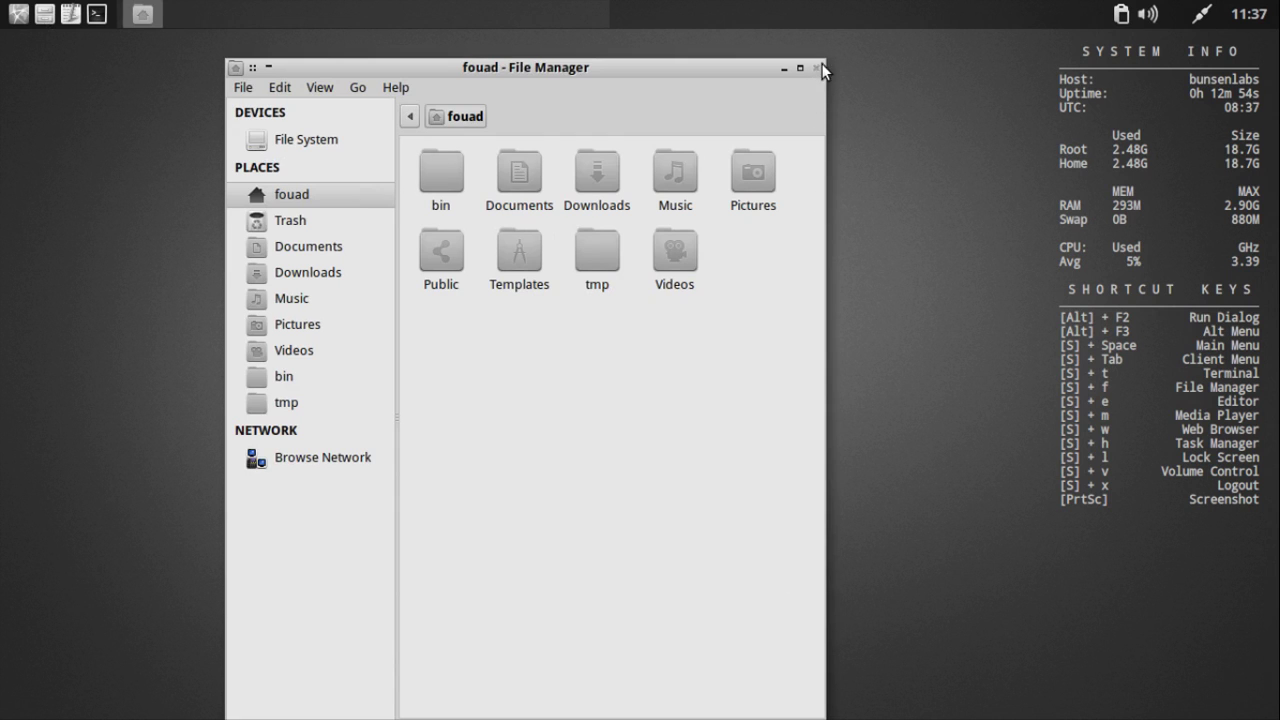
pyautogui.moveTo(822, 70); pyautogui.dragTo(1100, 190)
pyautogui.moveTo(932, 196); pyautogui.dragTo(830, 88)
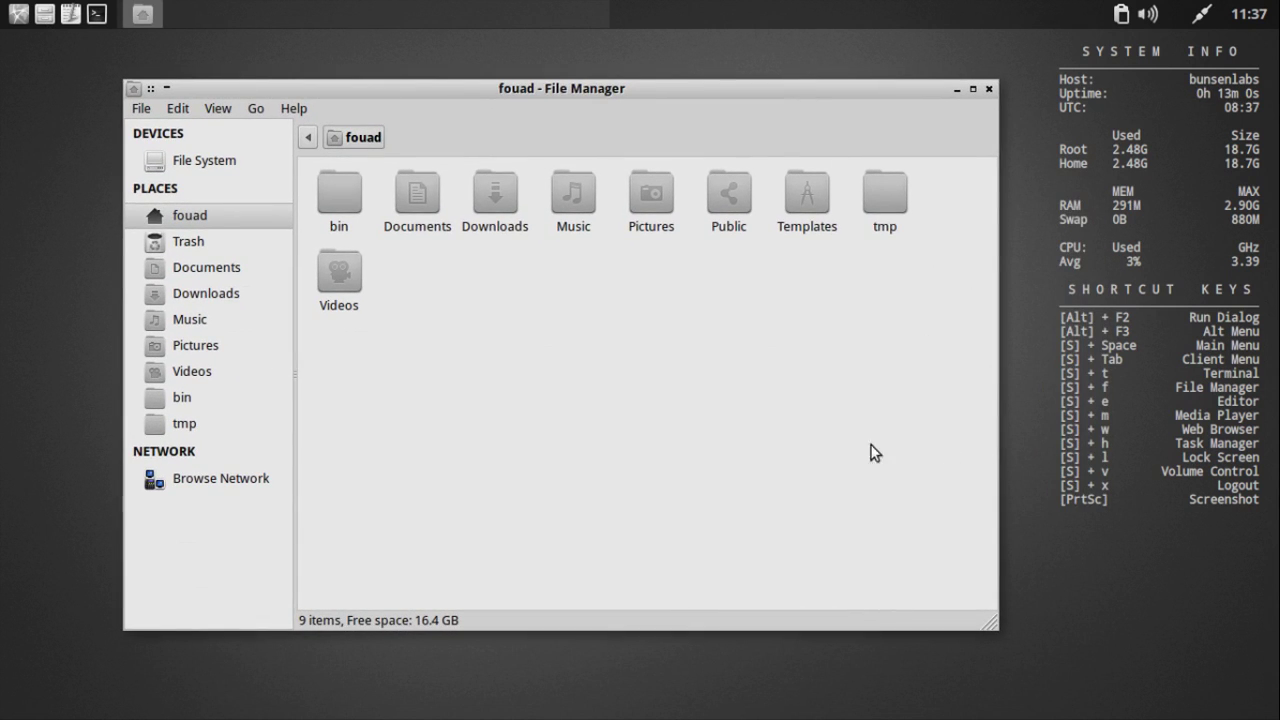
pyautogui.click(293, 108)
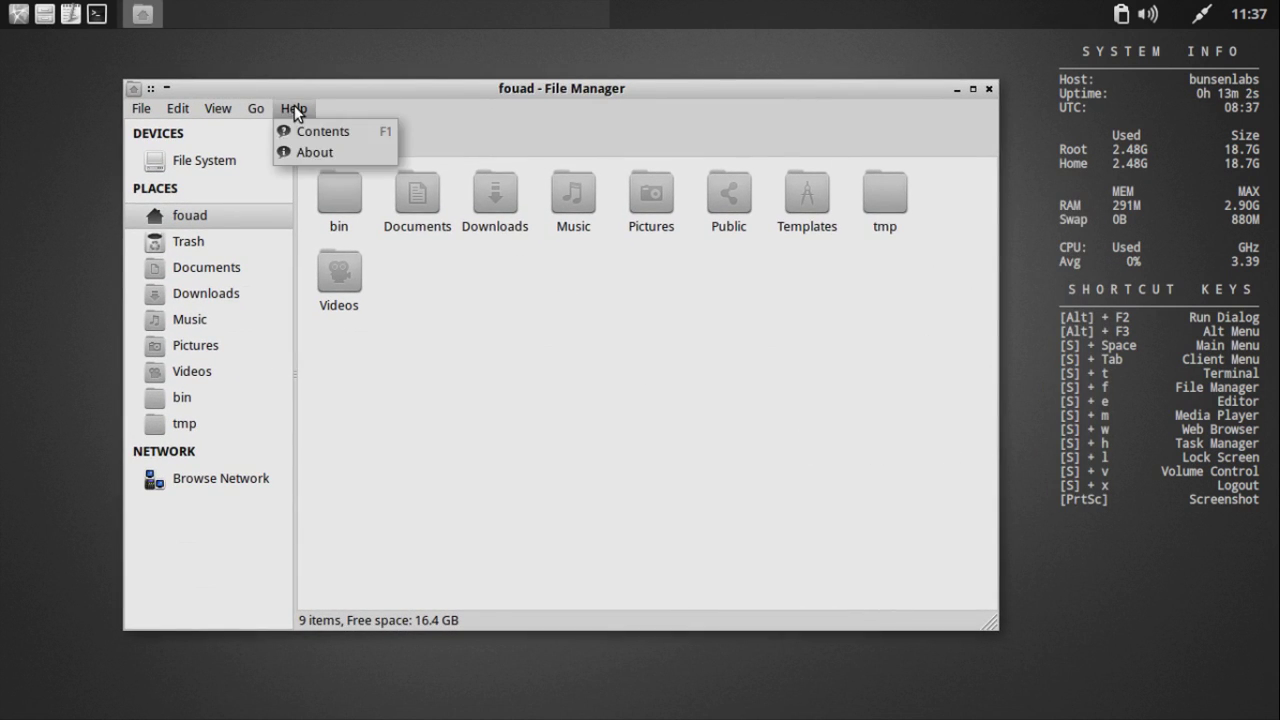
pyautogui.click(318, 157)
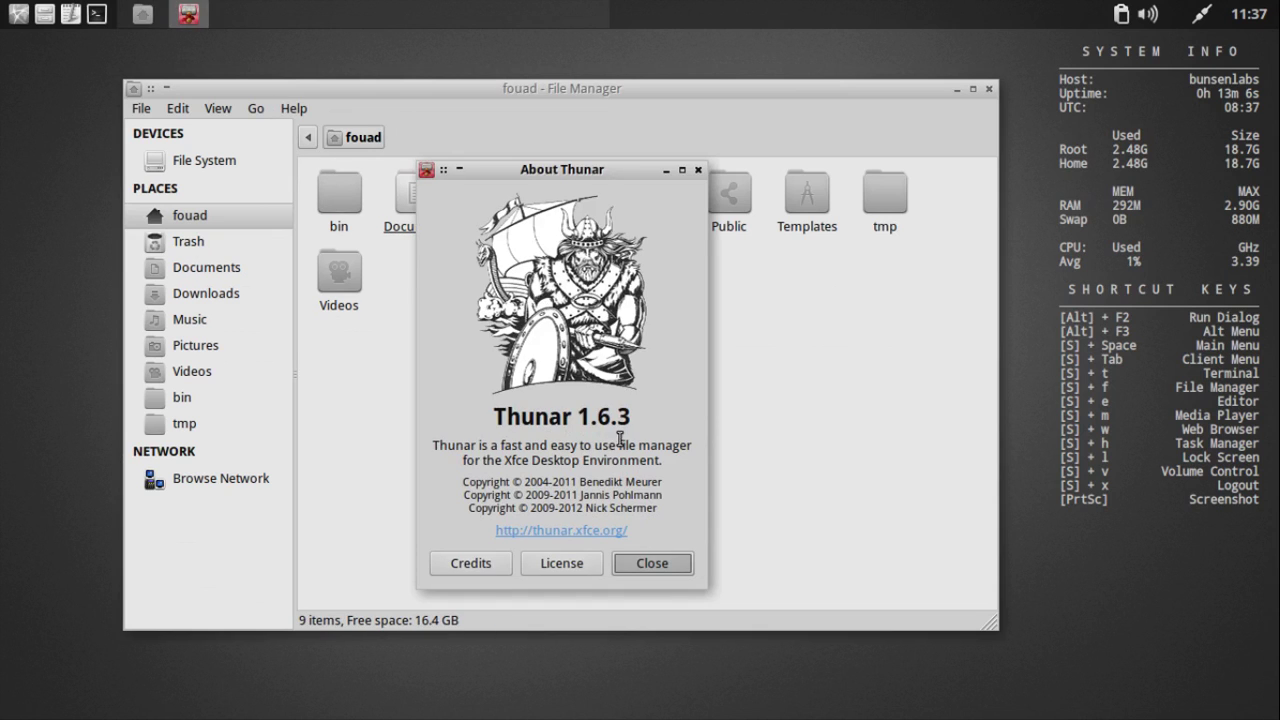
pyautogui.click(645, 566)
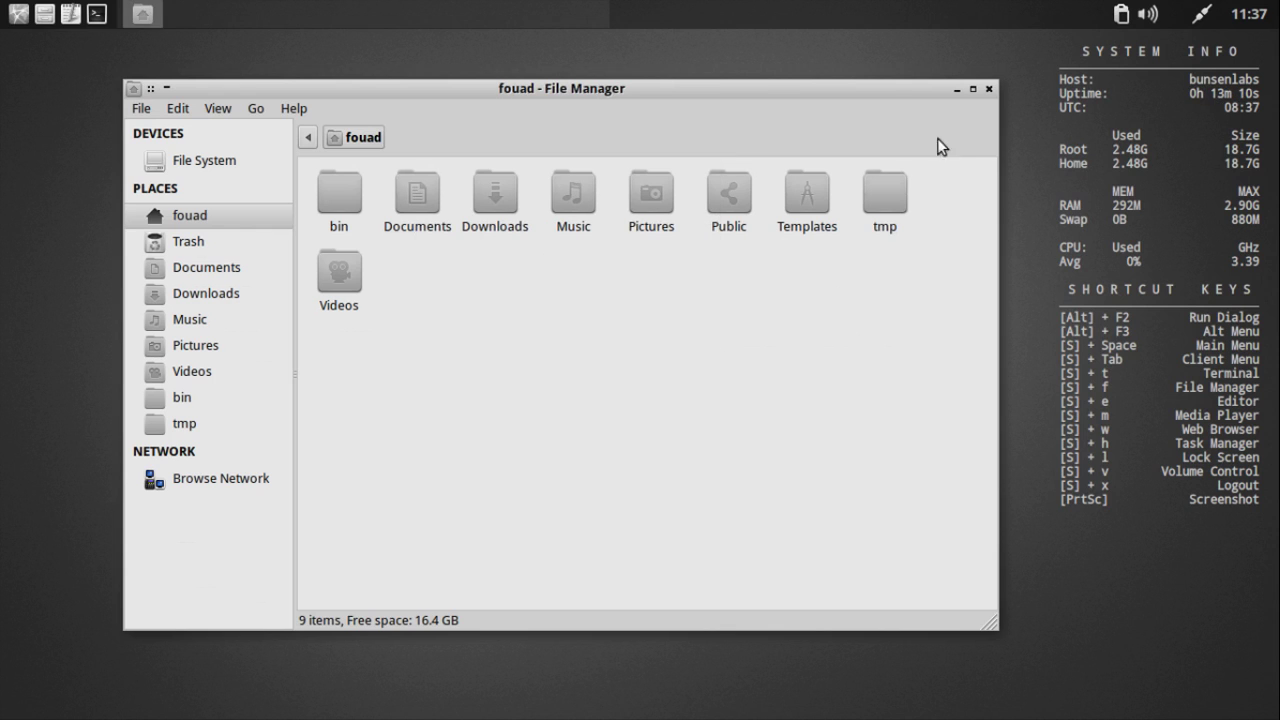
pyautogui.click(989, 89)
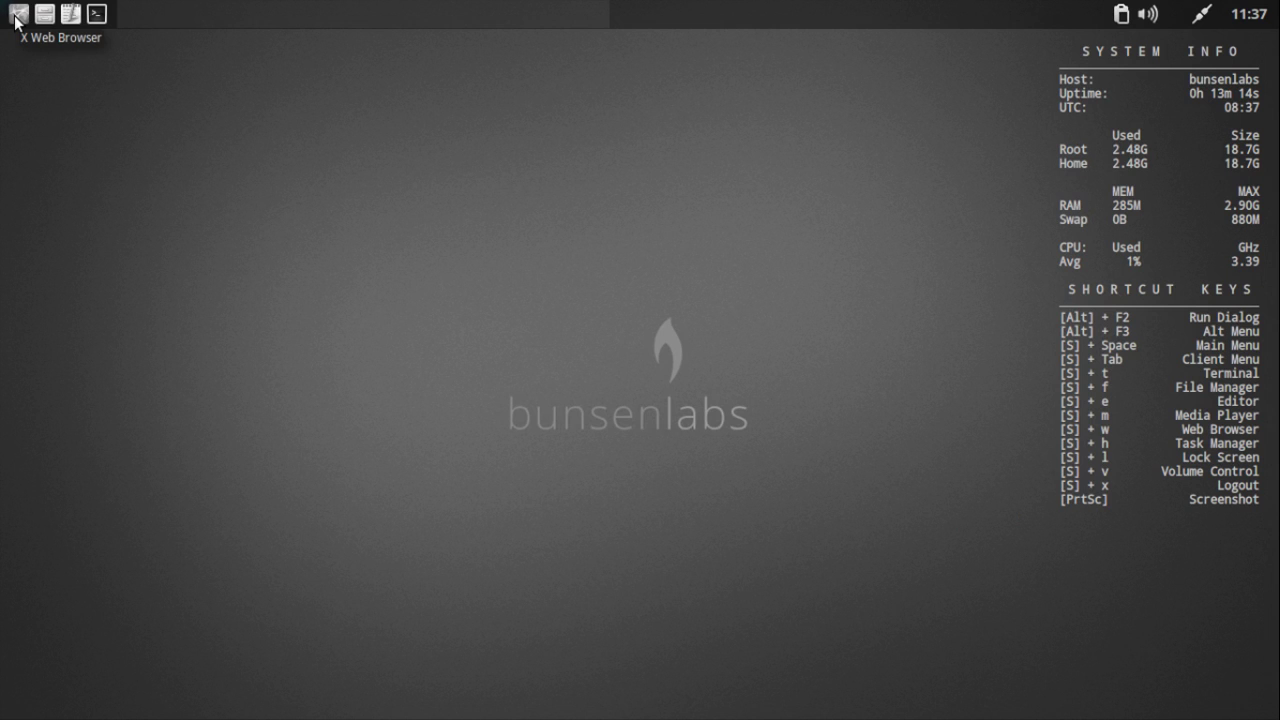
# Step: Open a terminal and reposition and resize its window to be wider and shorter, fully visible on the desktop
pyautogui.click(96, 14)
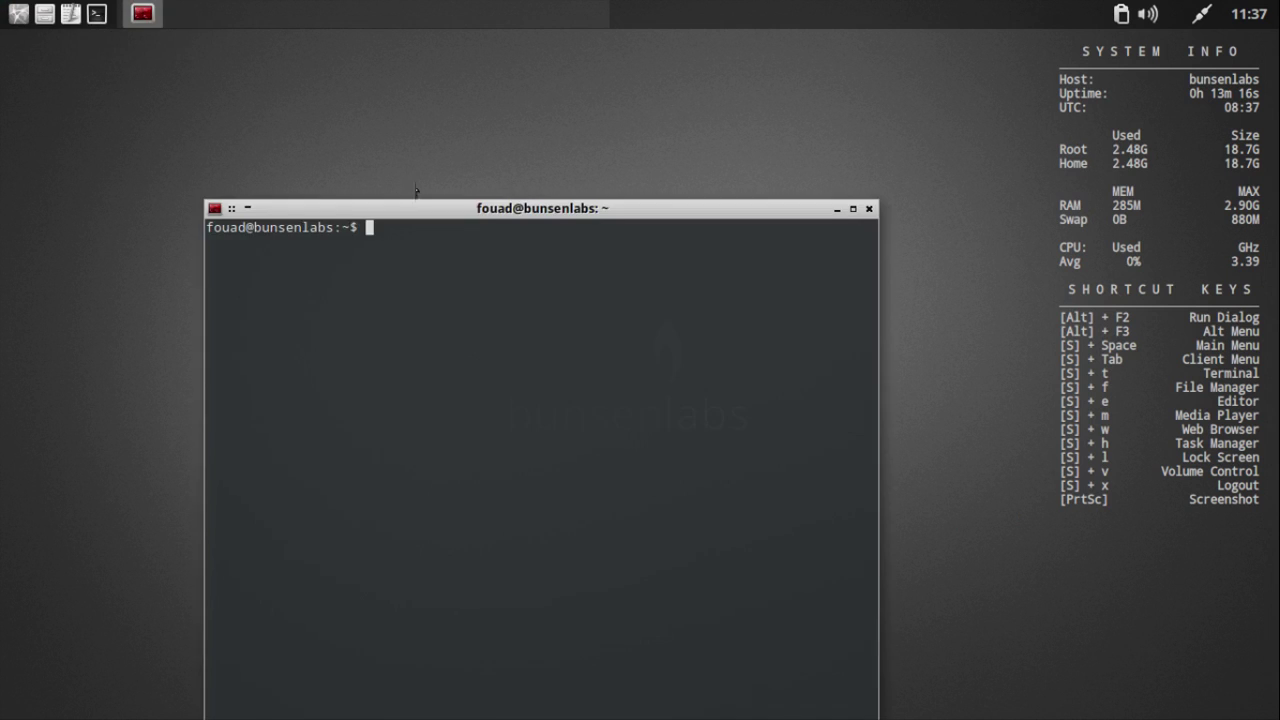
pyautogui.moveTo(423, 208); pyautogui.dragTo(343, 65)
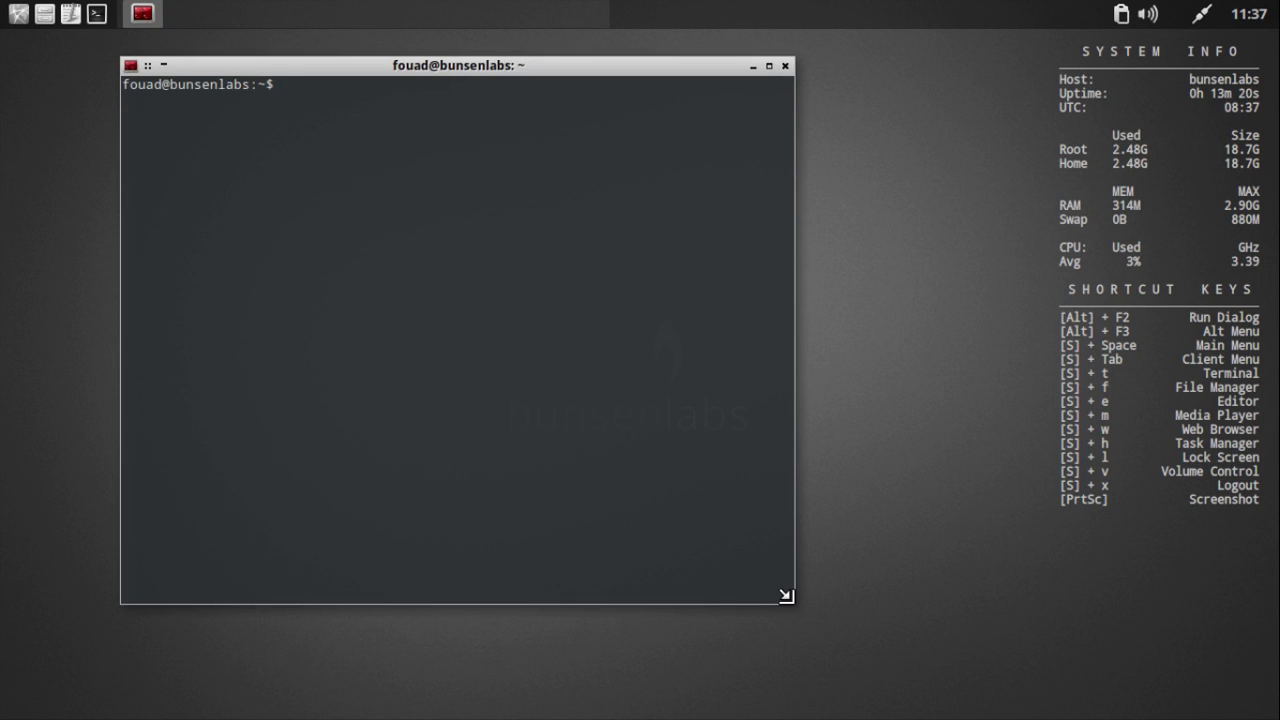
pyautogui.moveTo(793, 604); pyautogui.dragTo(912, 475)
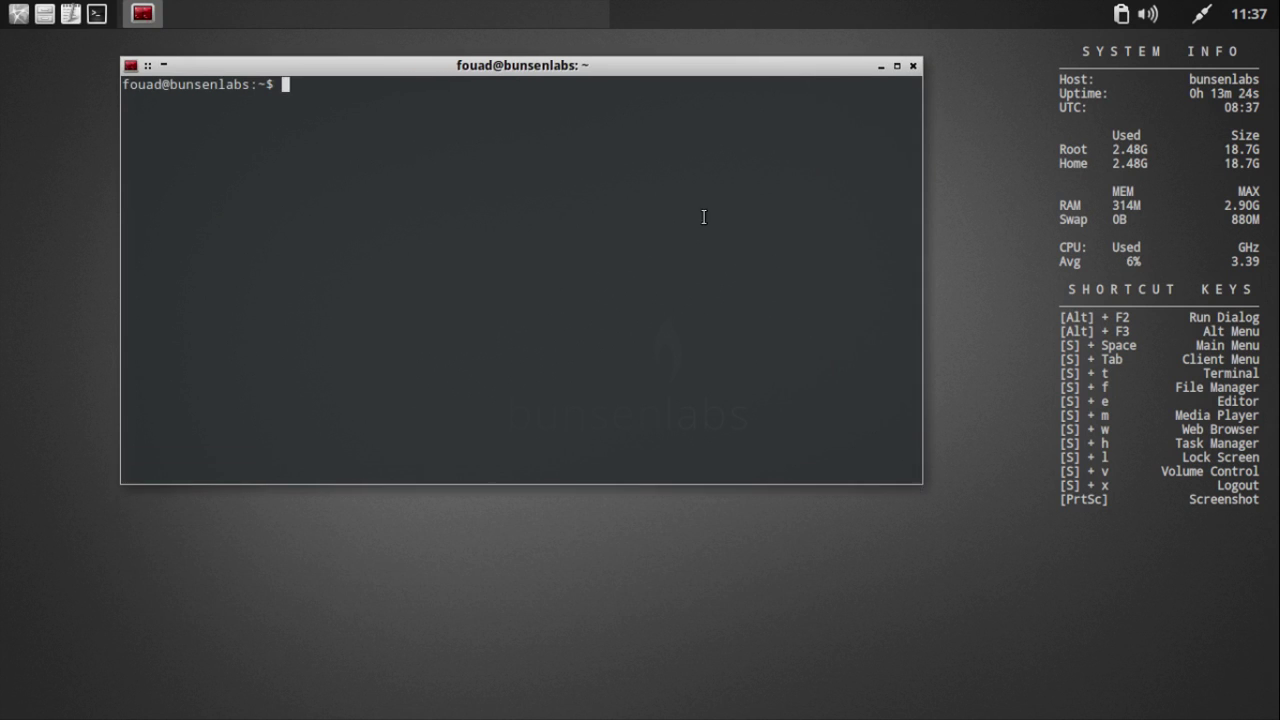
pyautogui.moveTo(389, 66); pyautogui.dragTo(403, 106)
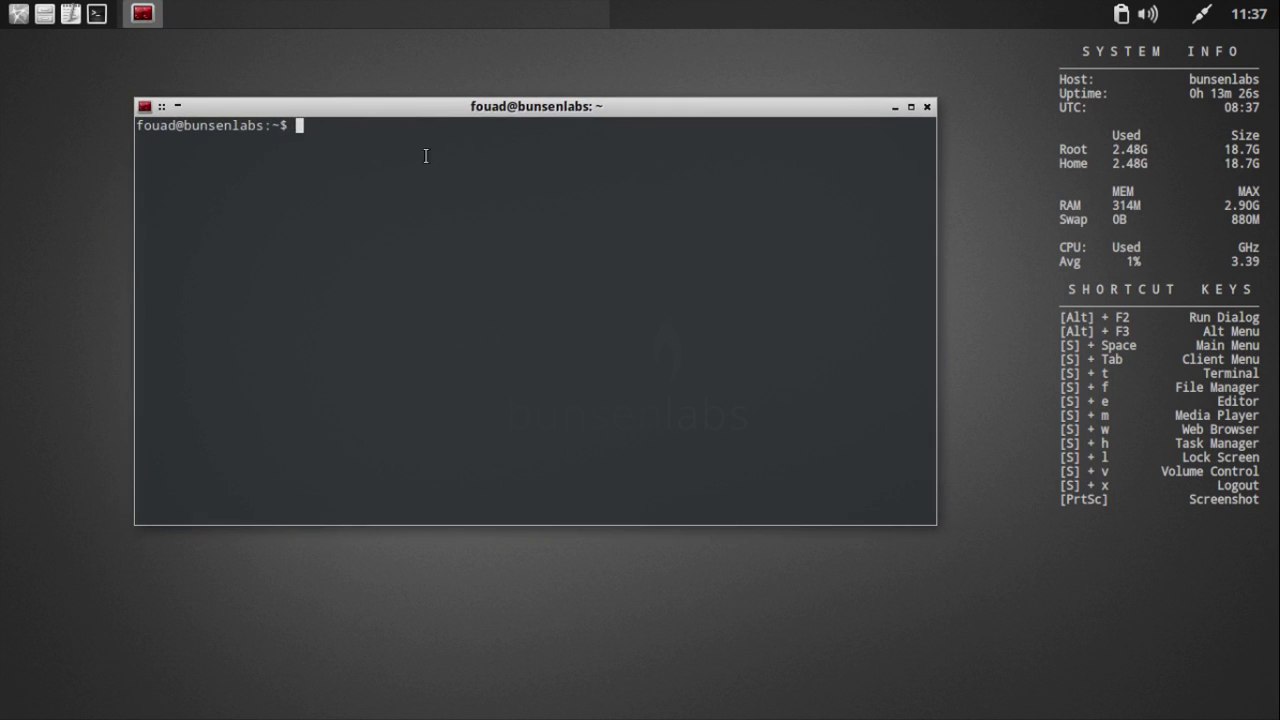
# Step: Set the terminal's default profile font size to 13 in the Terminator preferences
pyautogui.rightClick(389, 164)
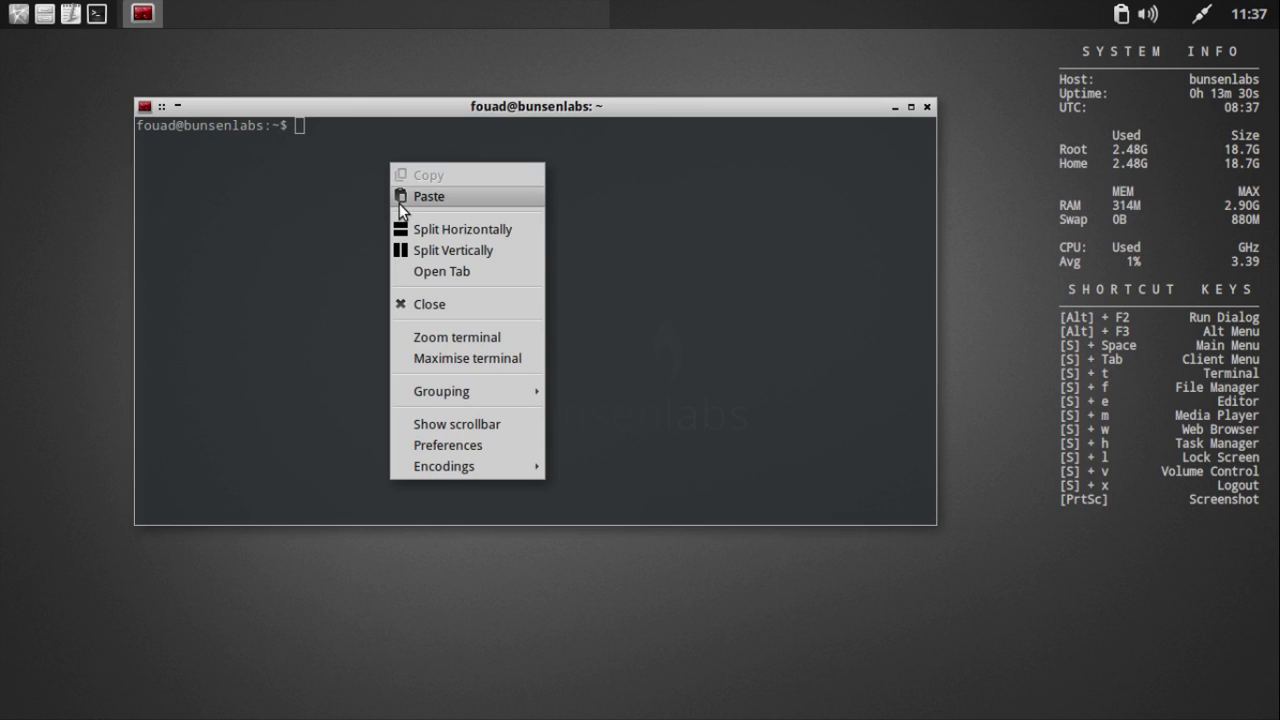
pyautogui.click(494, 446)
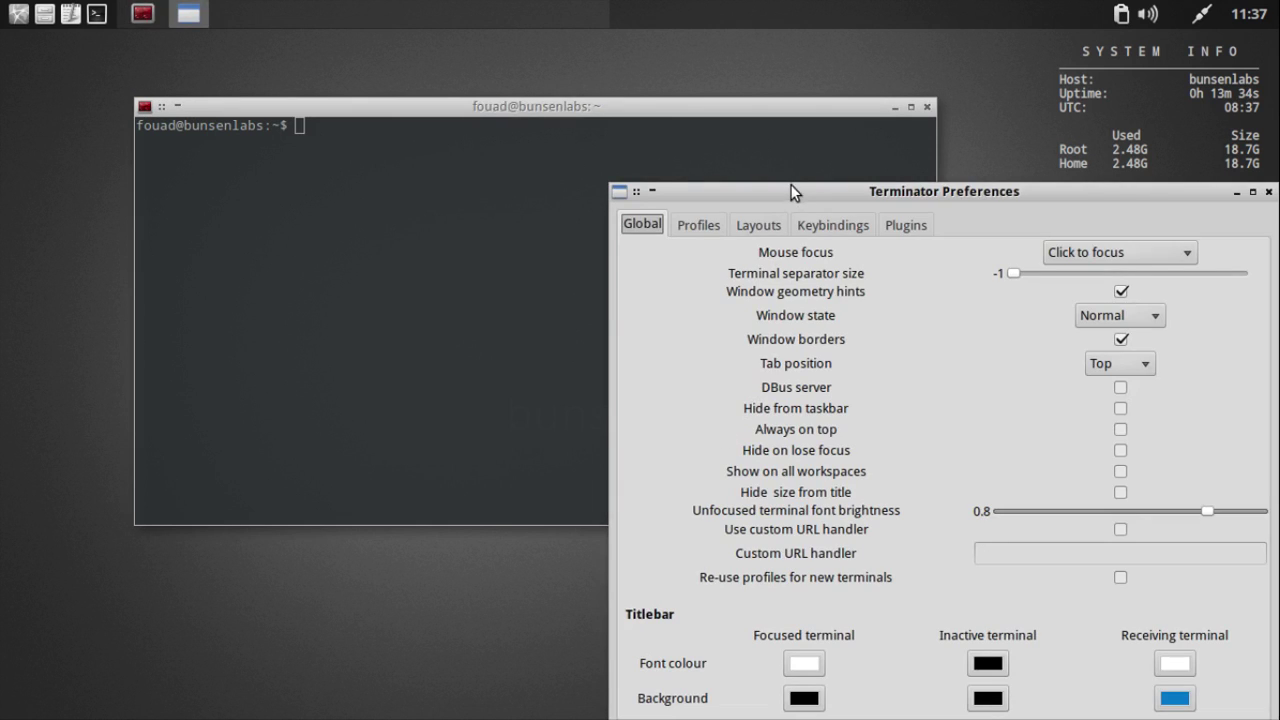
pyautogui.moveTo(729, 193); pyautogui.dragTo(287, 61)
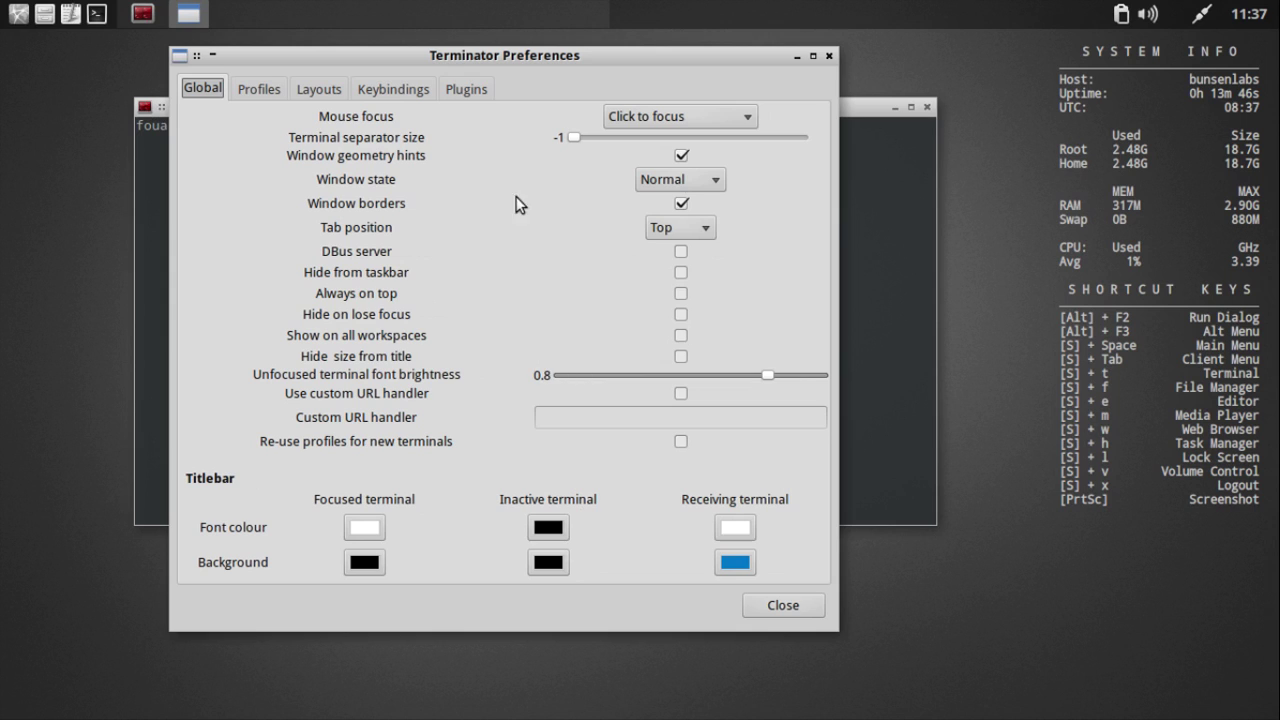
pyautogui.click(257, 90)
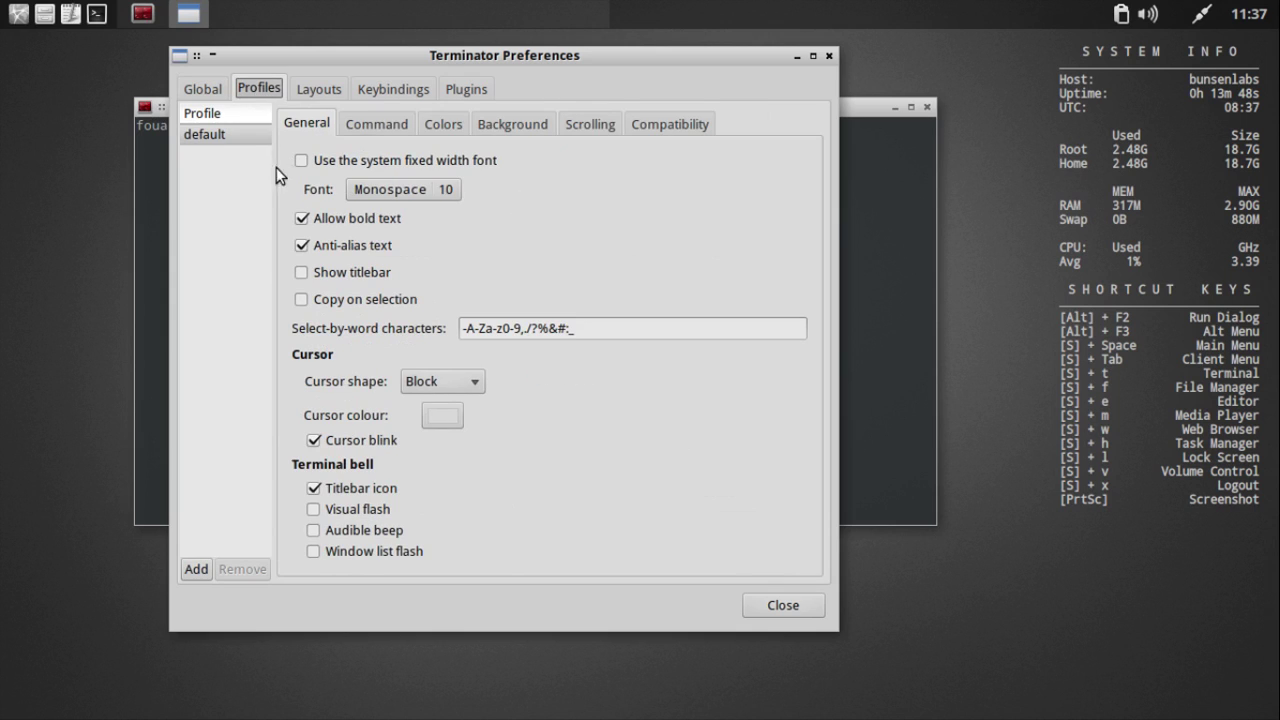
pyautogui.click(422, 190)
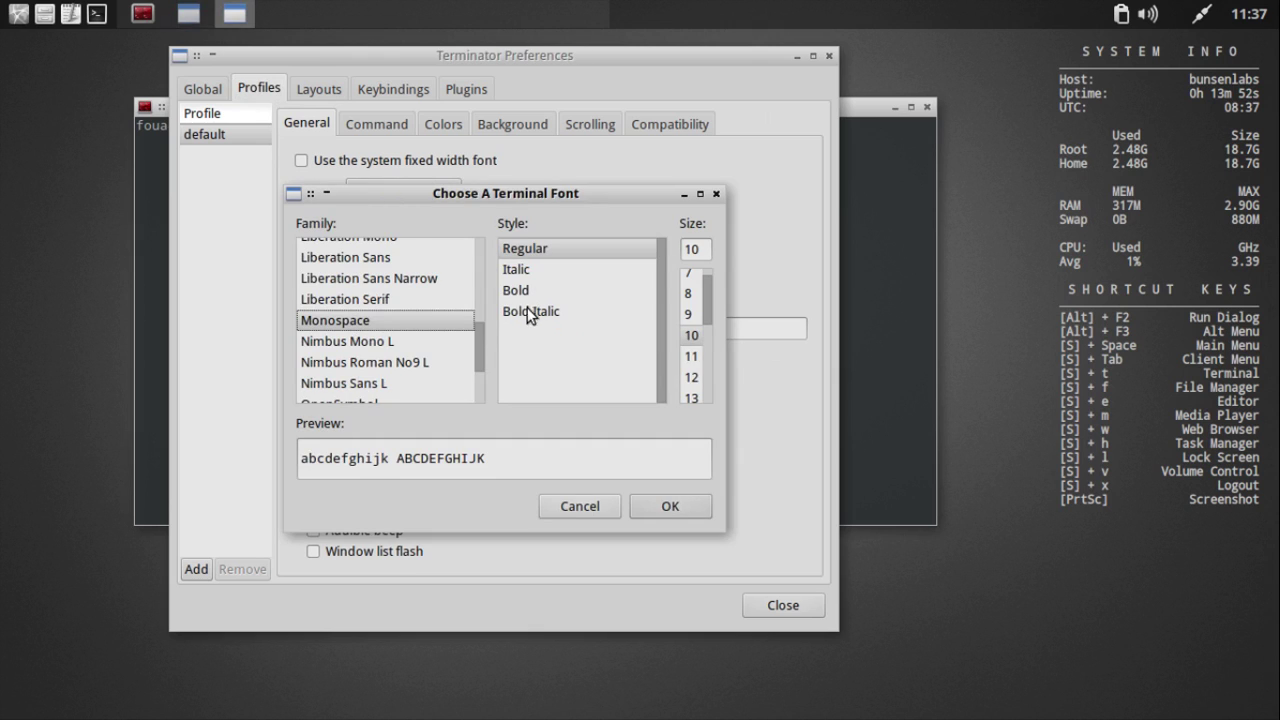
pyautogui.click(692, 397)
pyautogui.click(672, 508)
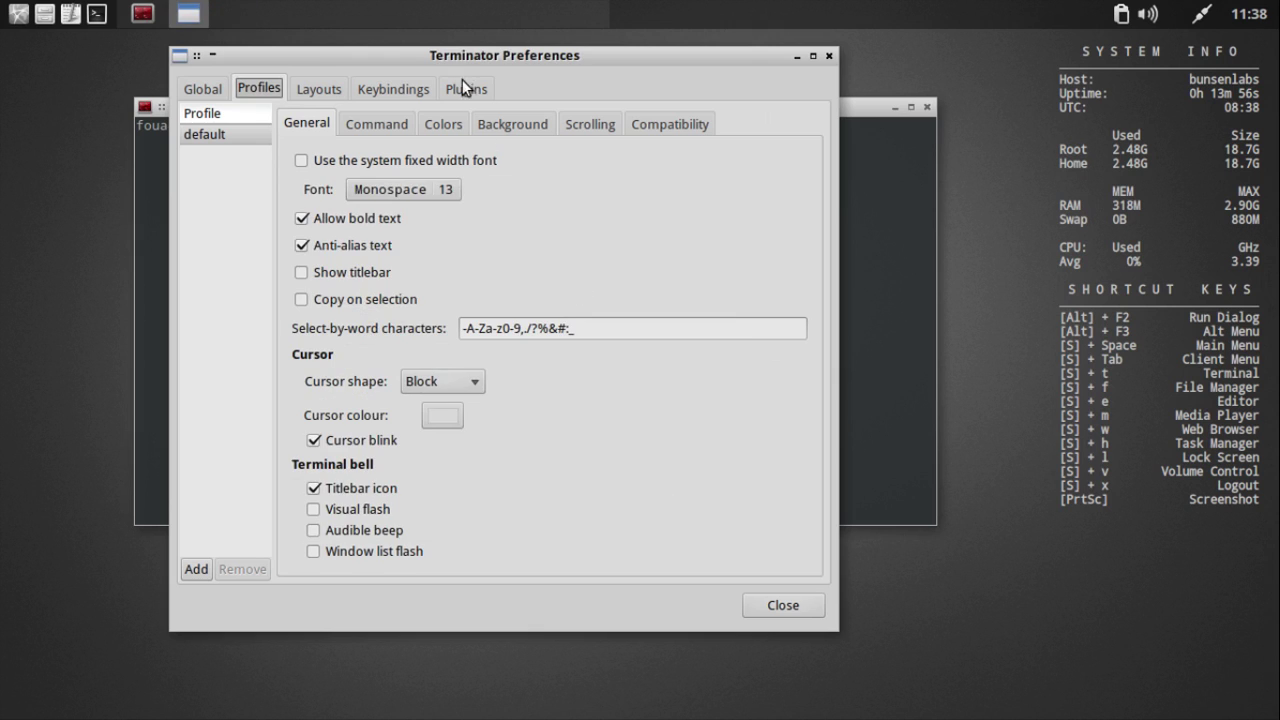
# Step: Review the default profile's command and color settings, toggling the system theme colors on and back off, and close the preferences
pyautogui.moveTo(451, 55); pyautogui.dragTo(664, 62)
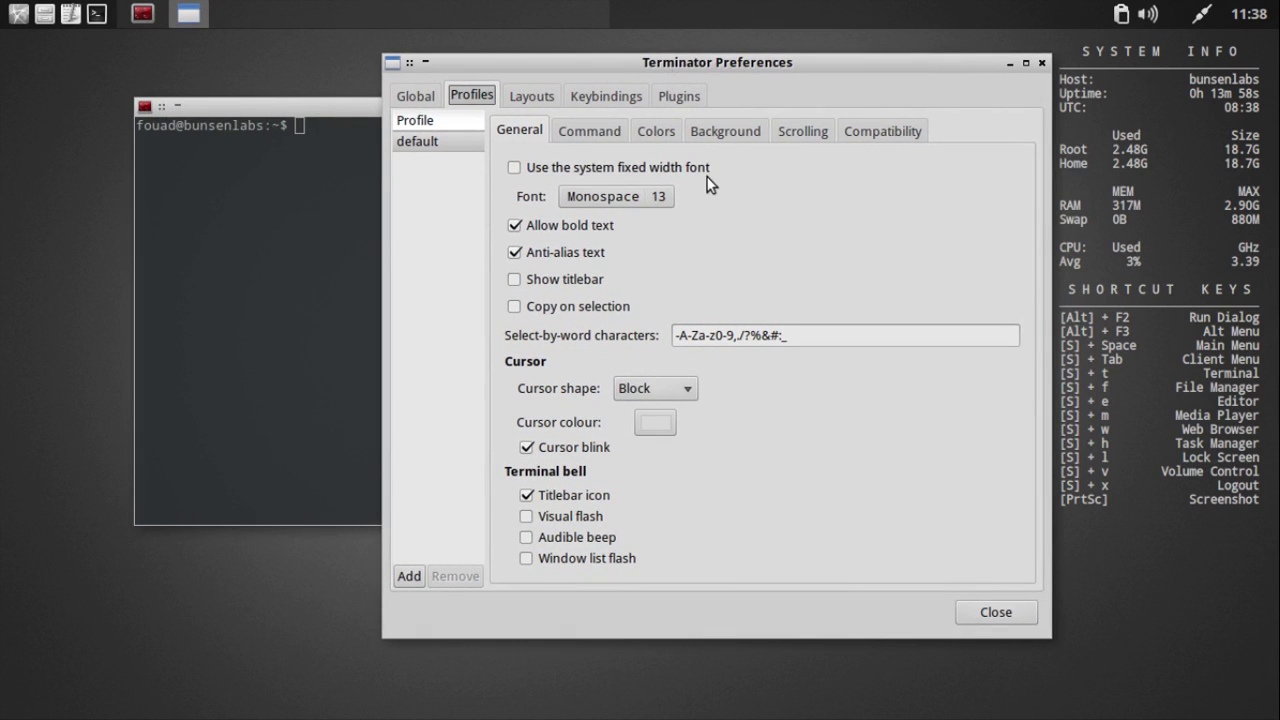
pyautogui.click(592, 137)
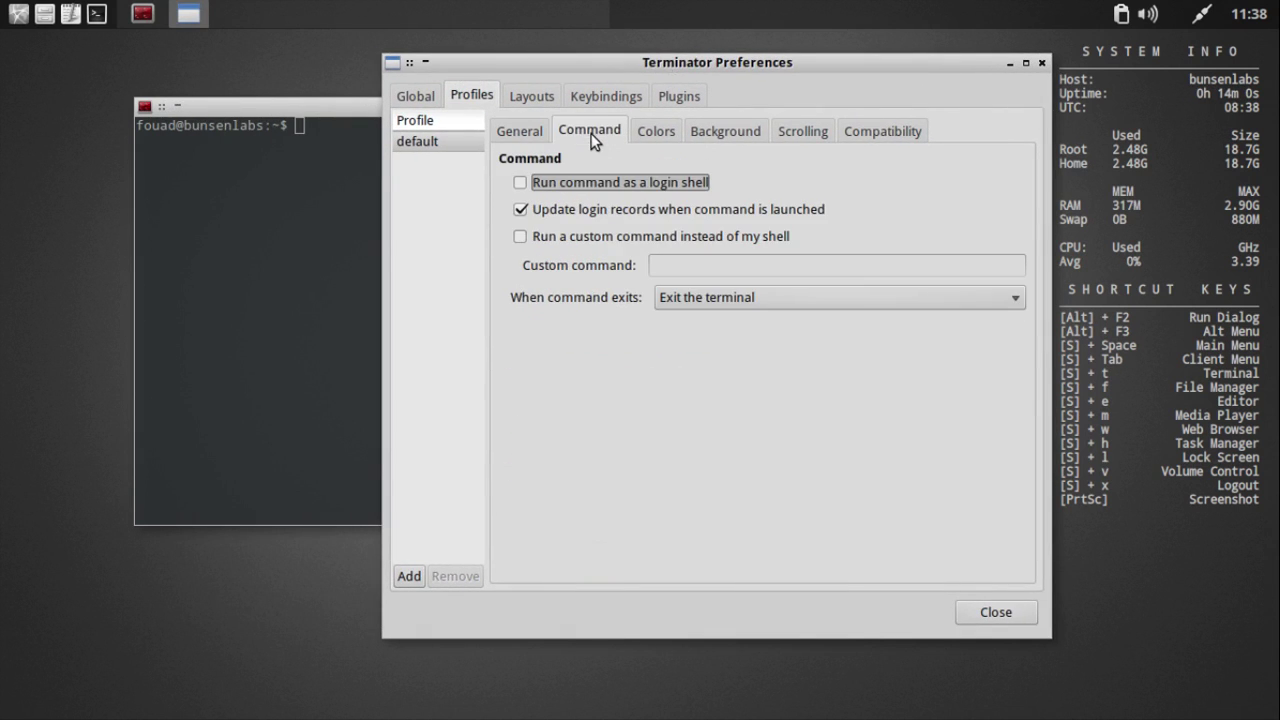
pyautogui.click(661, 139)
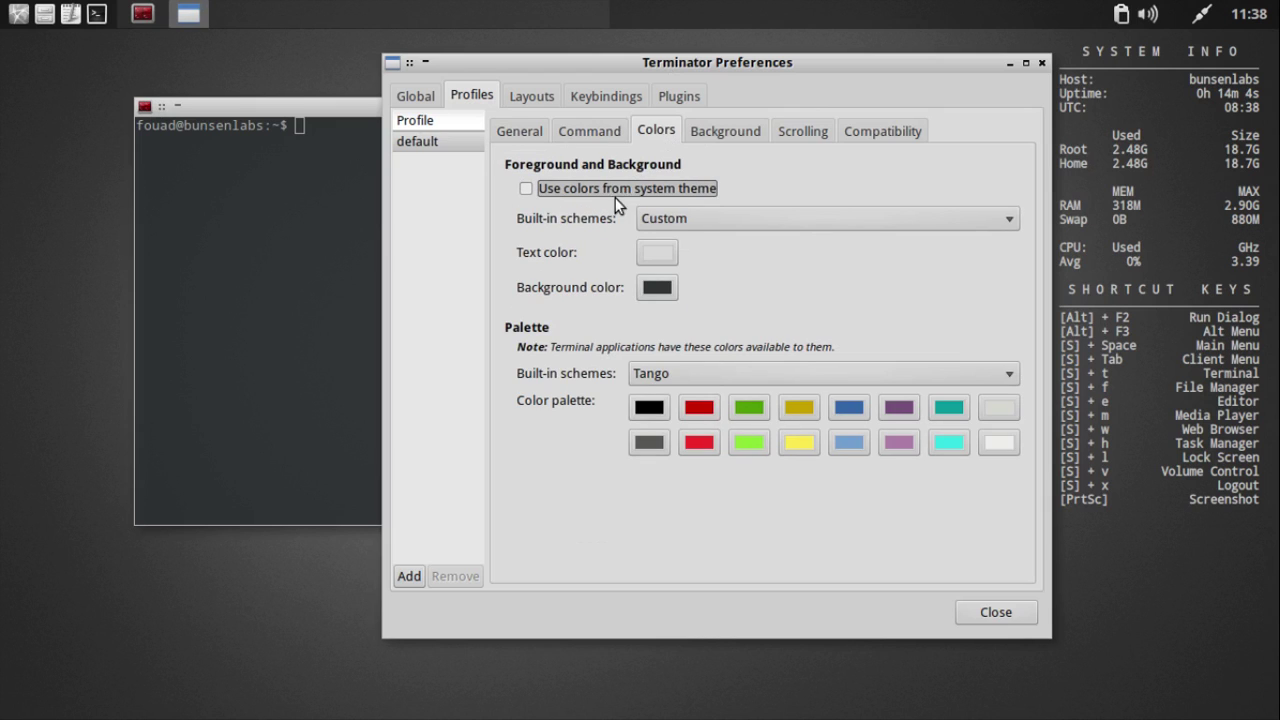
pyautogui.click(529, 189)
pyautogui.click(529, 189)
pyautogui.click(996, 612)
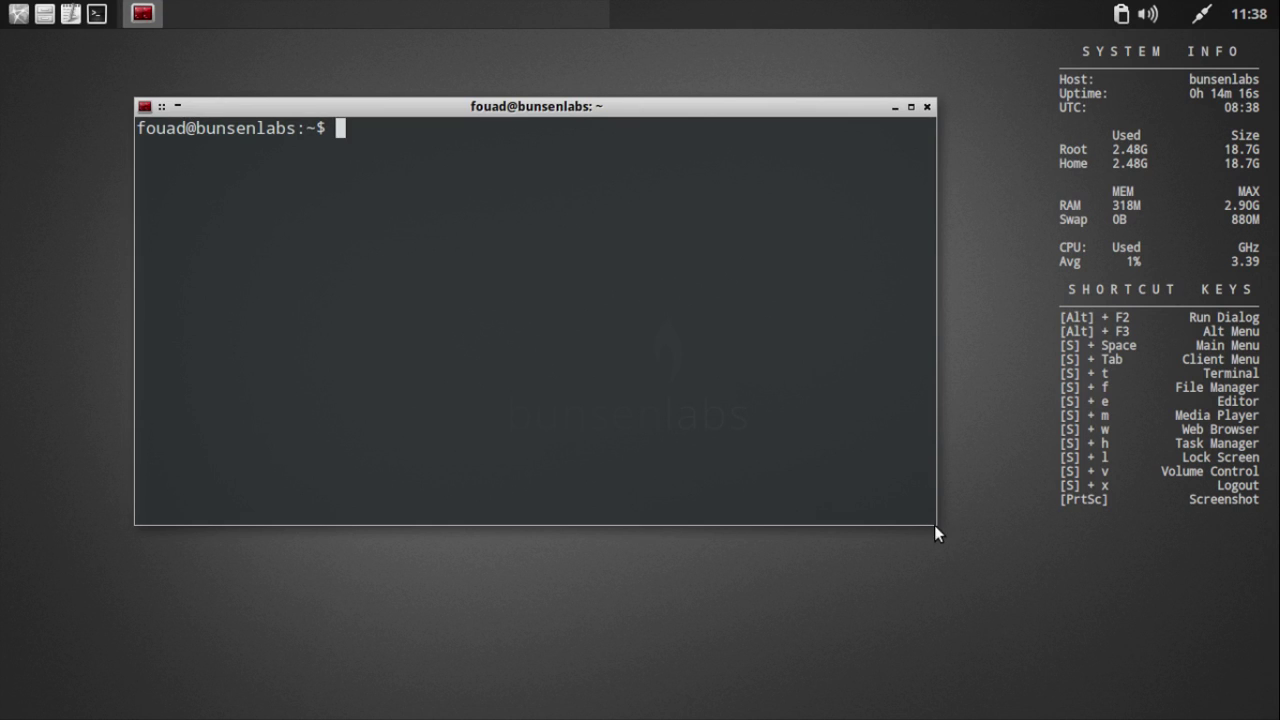
# Step: Enlarge and reposition the terminal window slightly, and minimize it
pyautogui.moveTo(935, 525); pyautogui.dragTo(952, 576)
pyautogui.moveTo(383, 111); pyautogui.dragTo(437, 119)
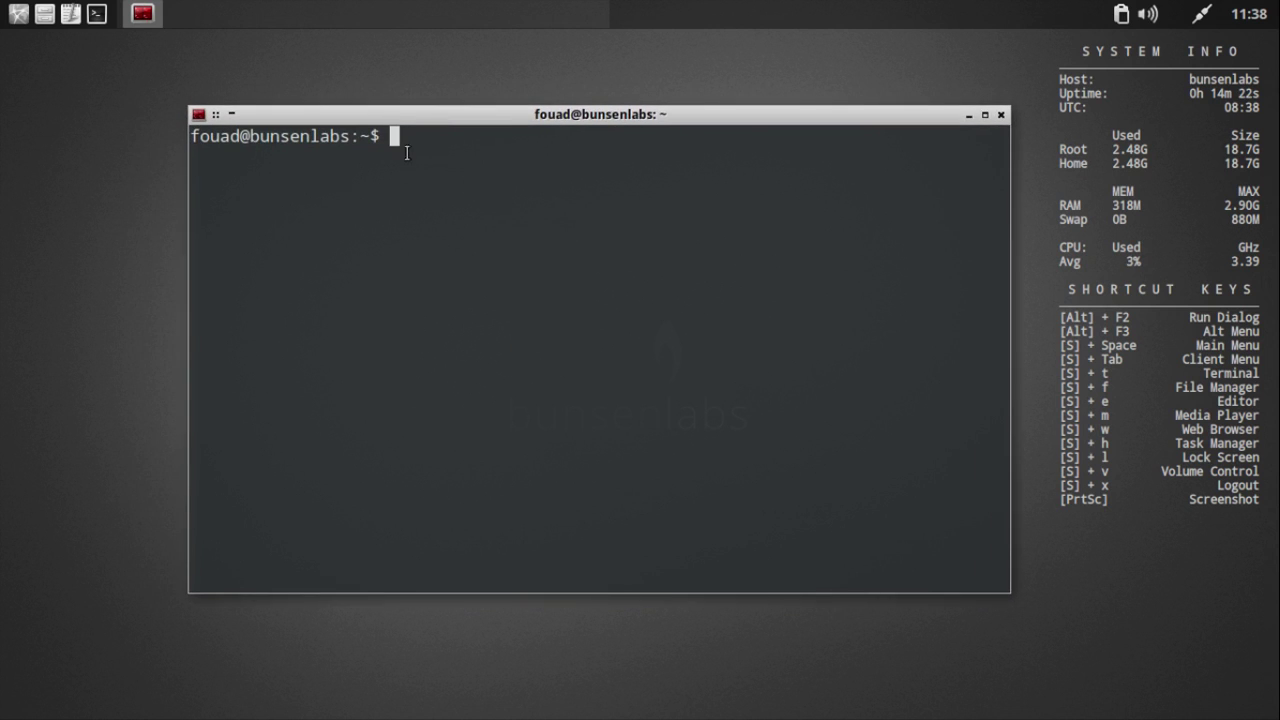
pyautogui.click(967, 115)
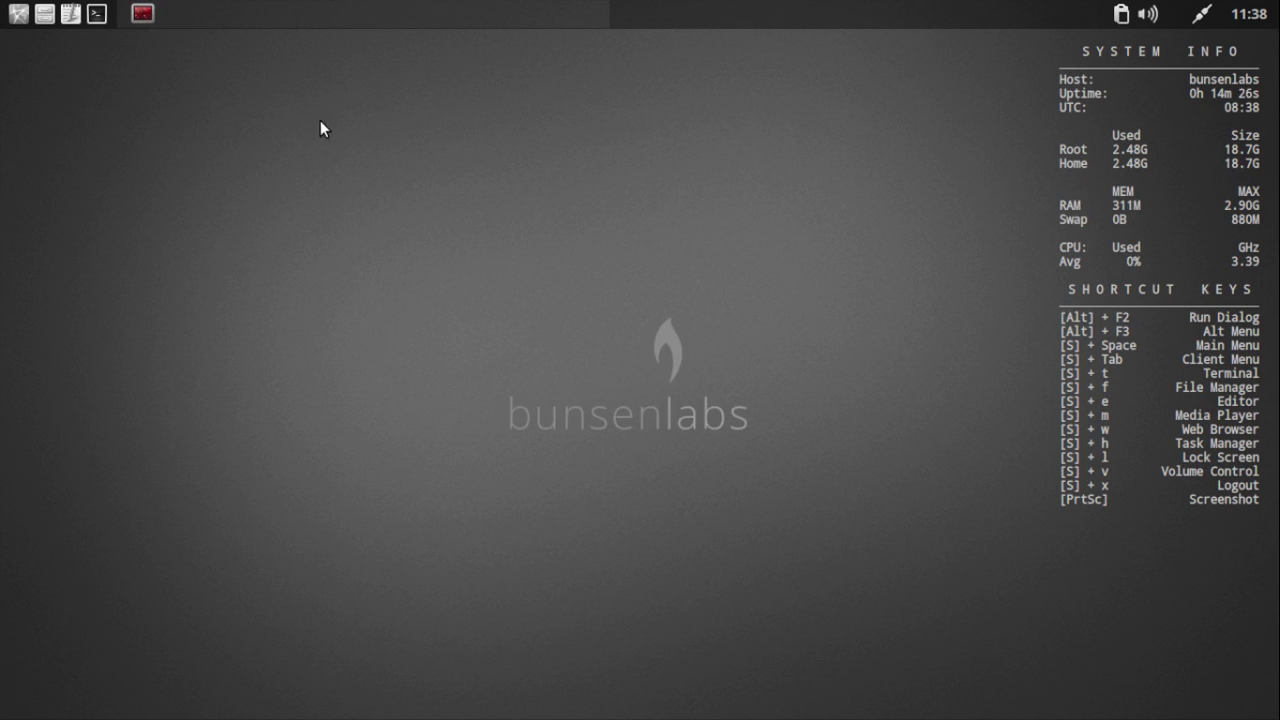
# Step: Open the Geany text editor, check its version information, and close the editor
pyautogui.click(71, 15)
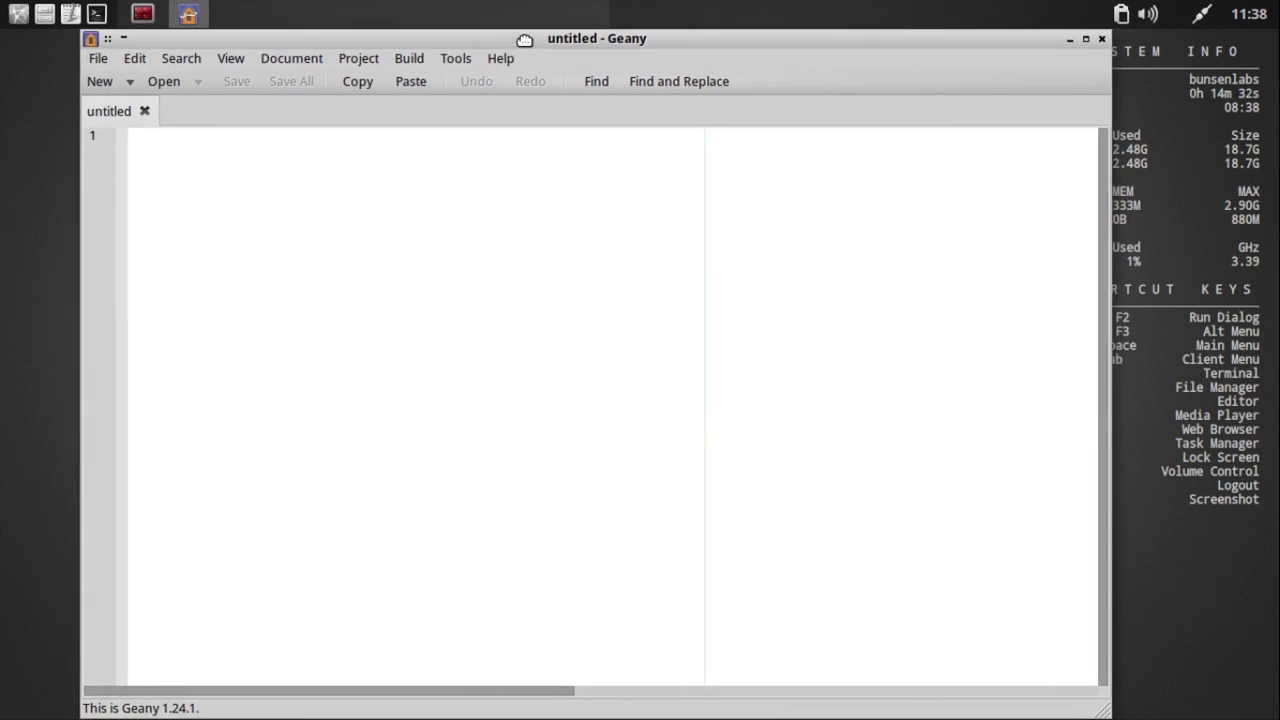
pyautogui.click(490, 58)
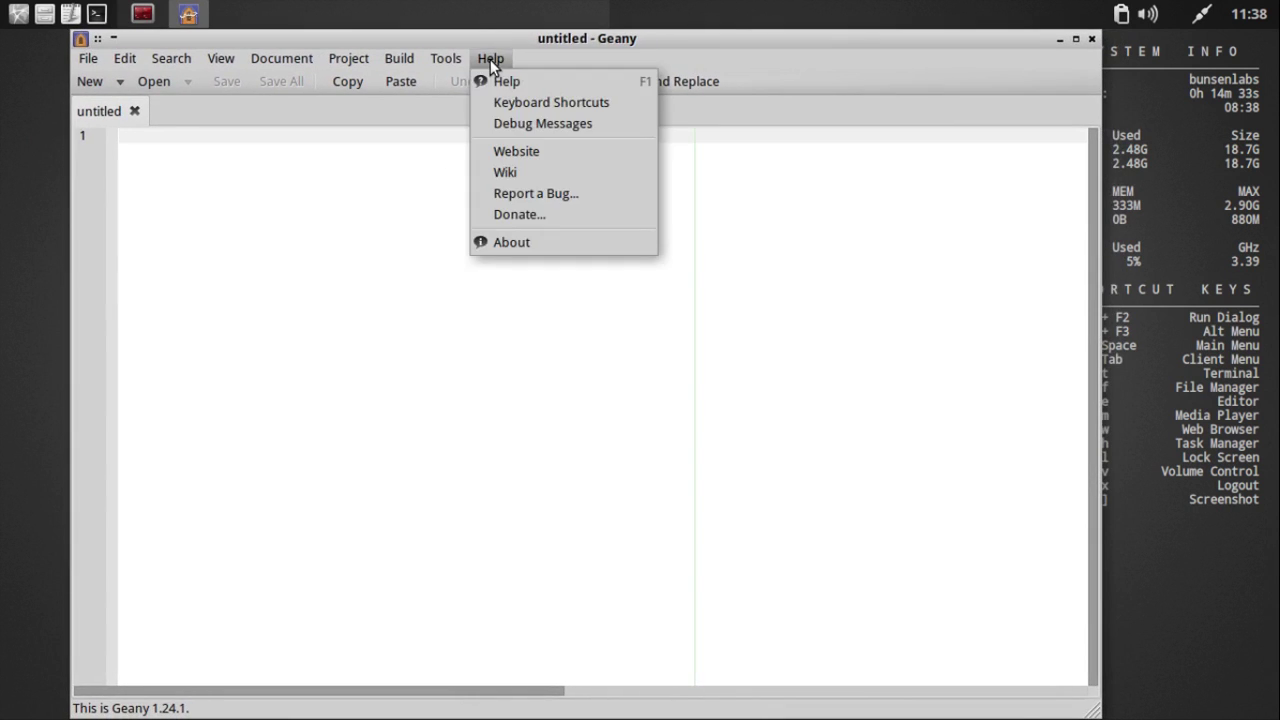
pyautogui.click(551, 245)
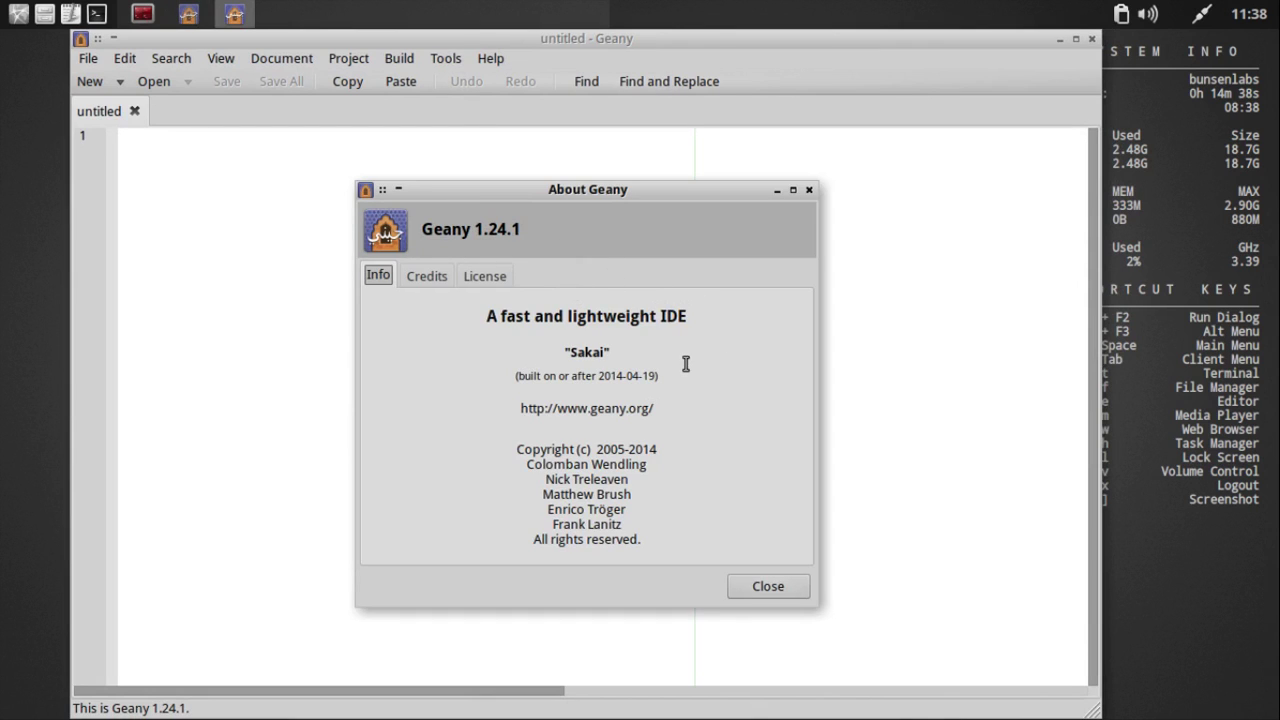
pyautogui.click(780, 592)
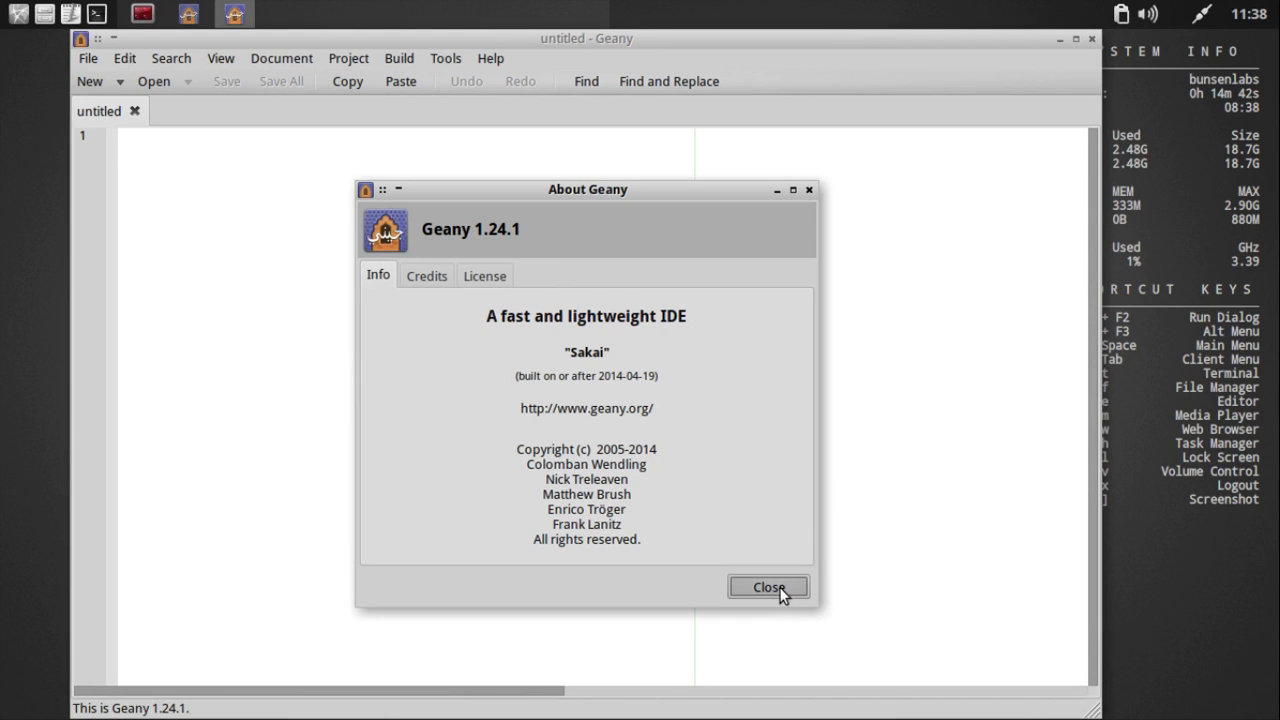
pyautogui.click(1088, 39)
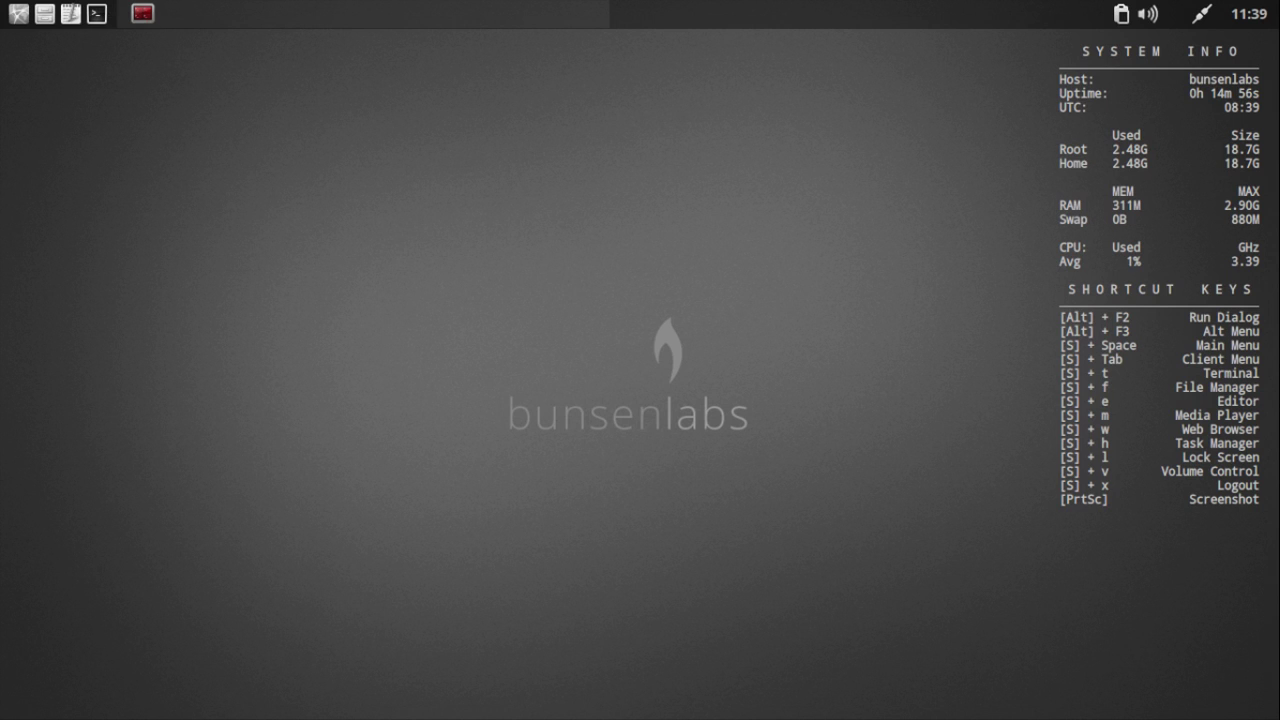
# Step: Bring up the desktop's Run Program prompt and dismiss it without running anything
pyautogui.rightClick(266, 116)
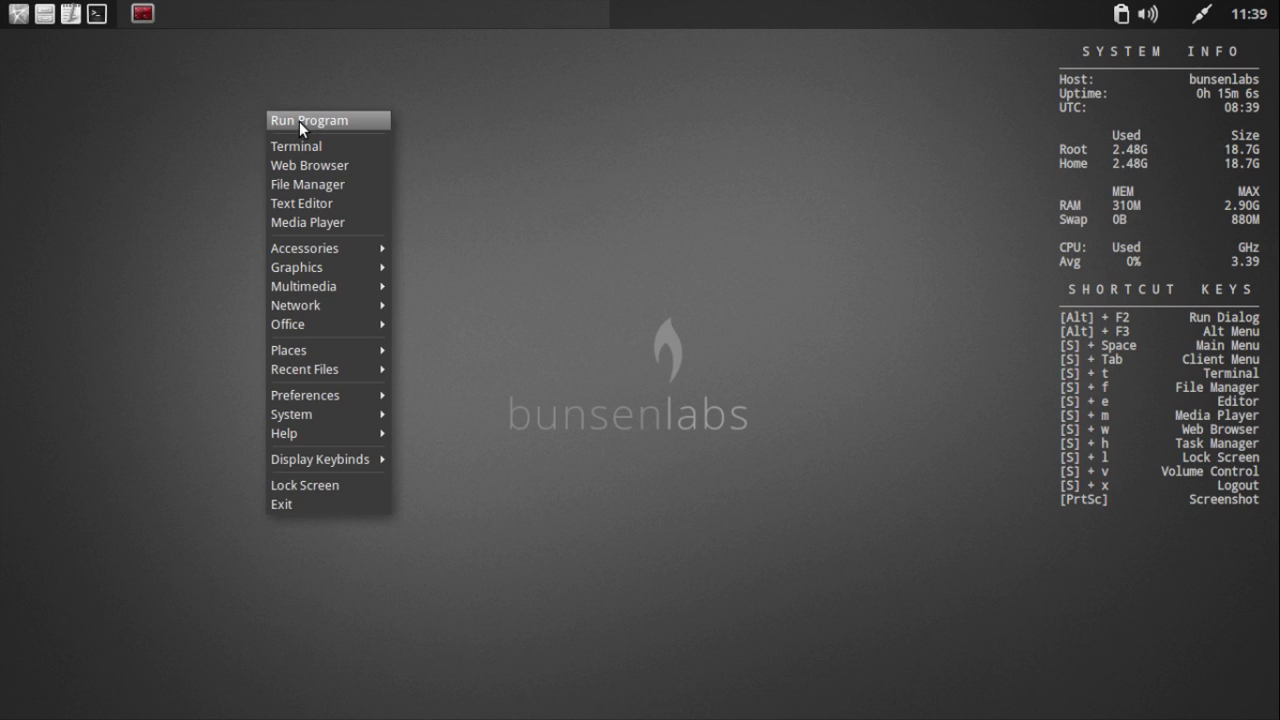
pyautogui.click(299, 121)
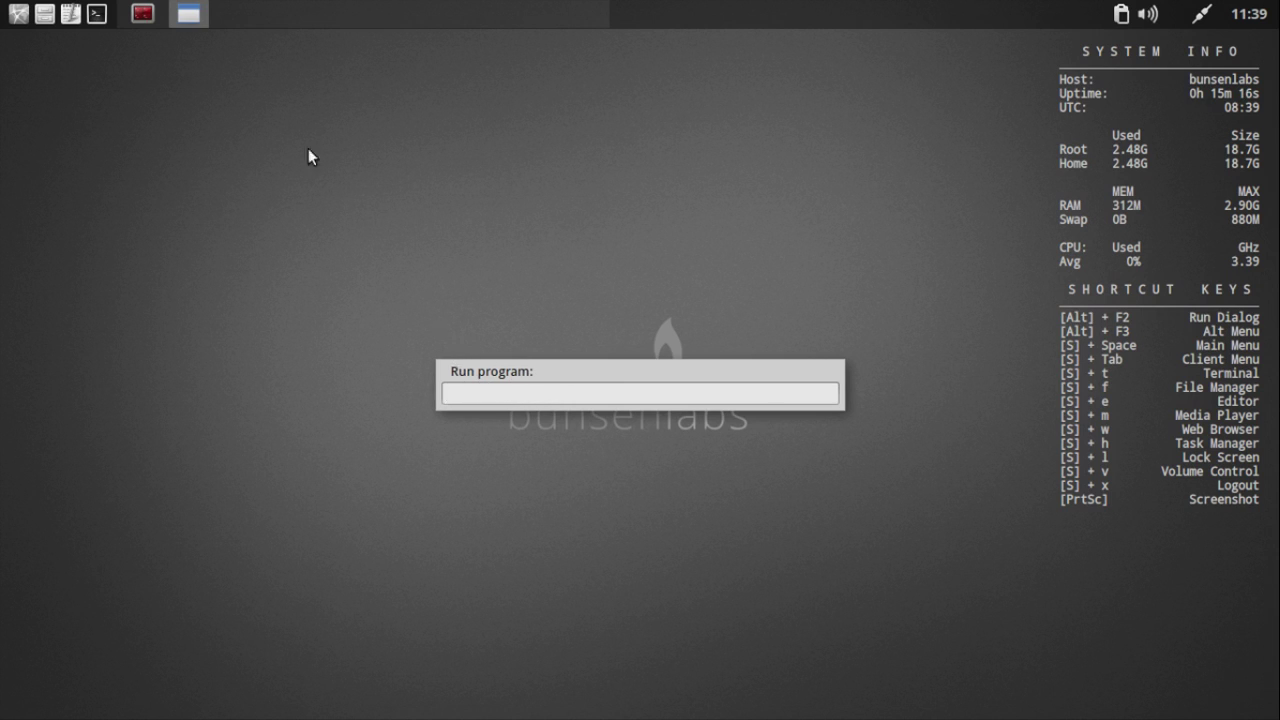
pyautogui.rightClick(149, 136)
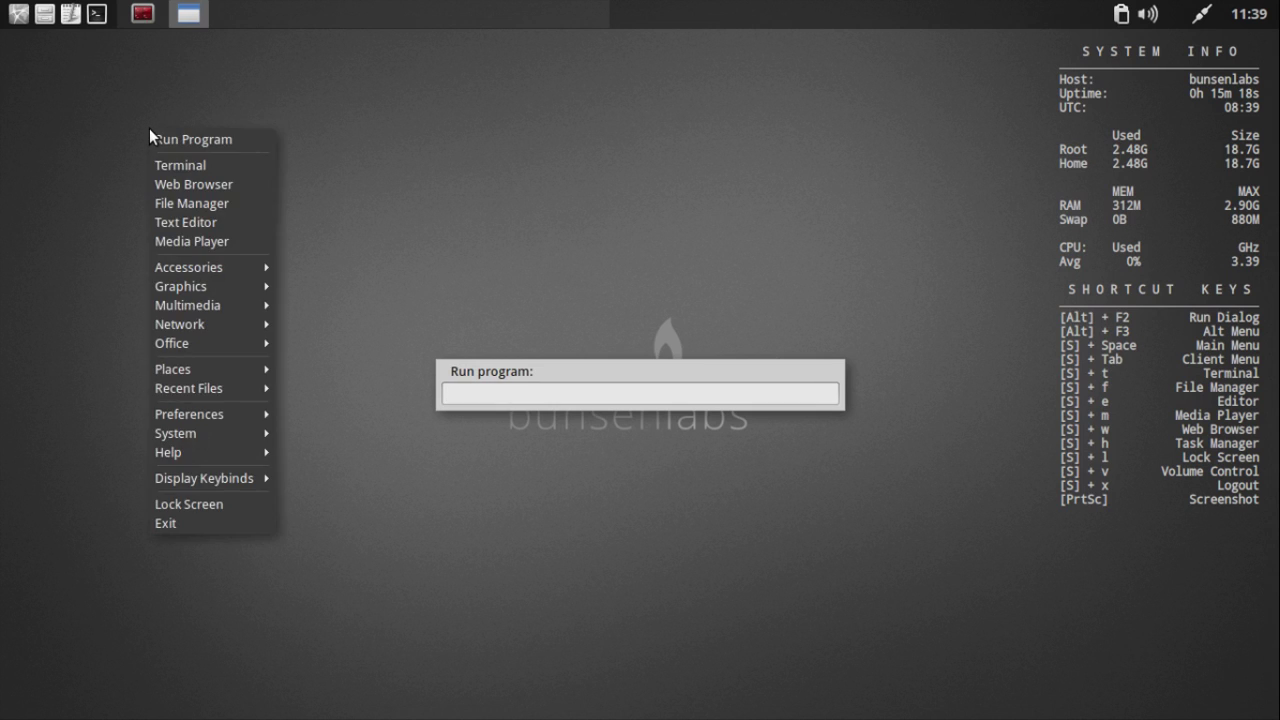
pyautogui.click(505, 392)
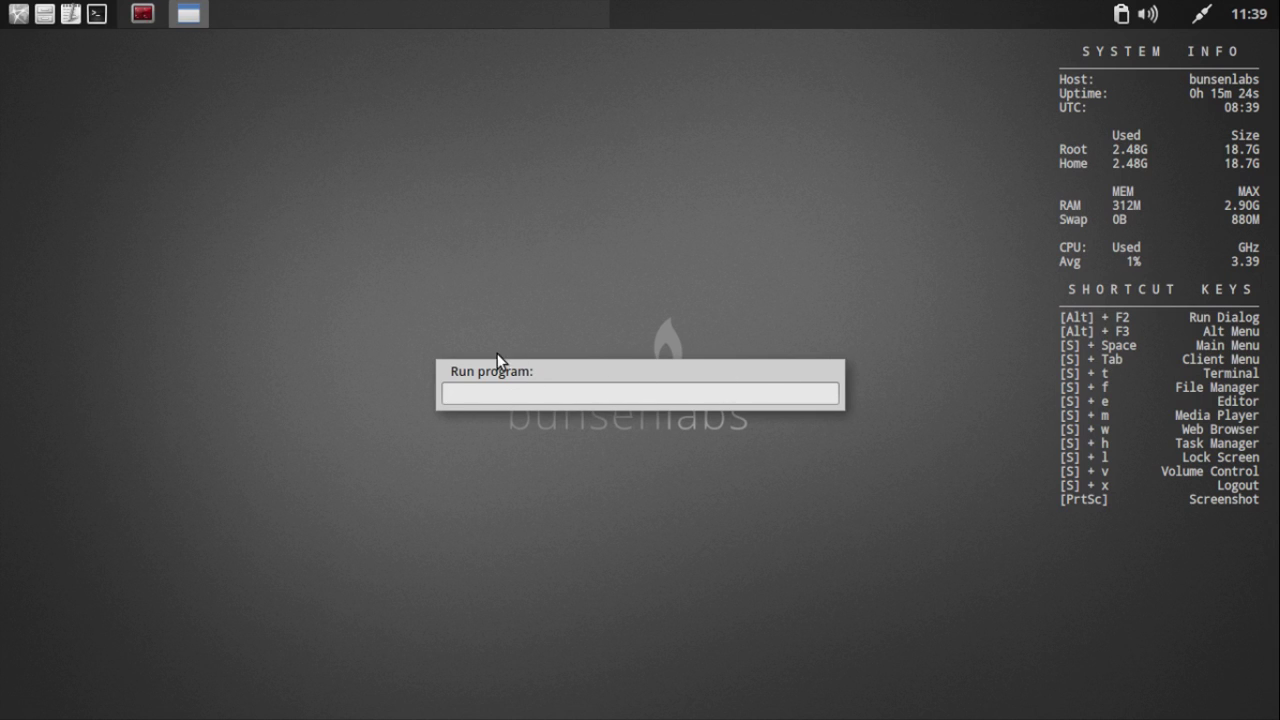
pyautogui.press('Escape')
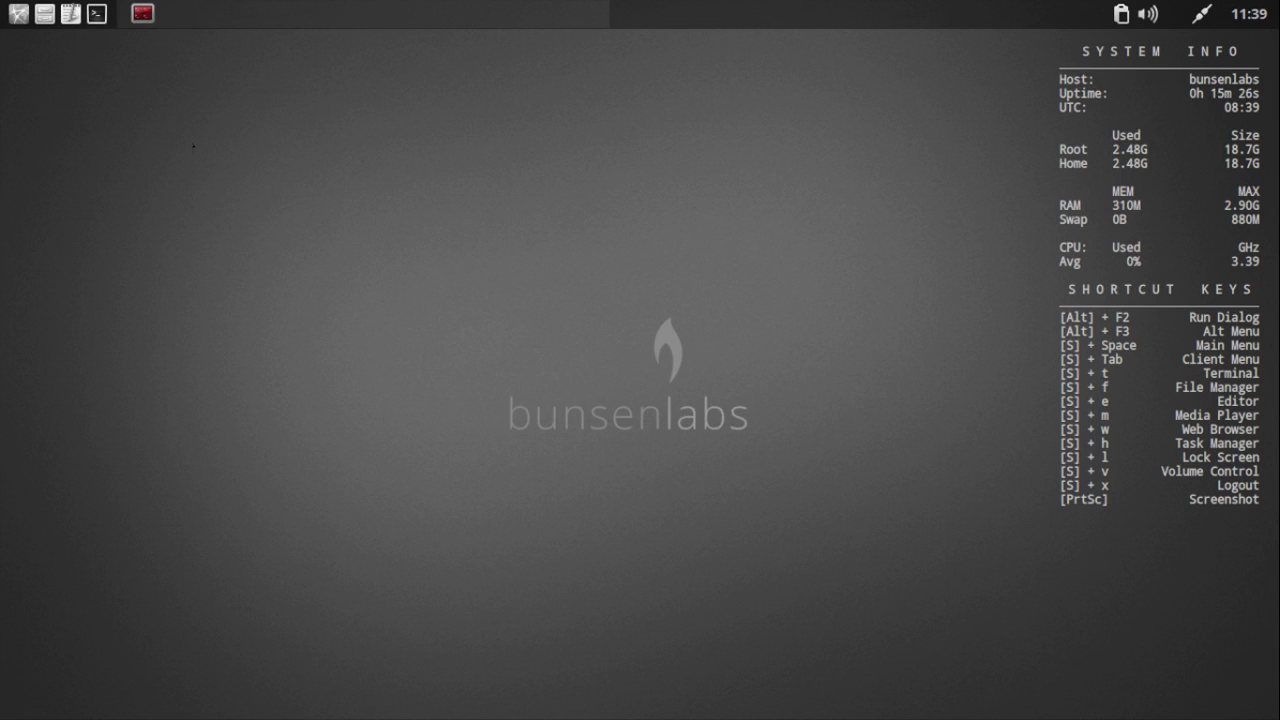
# Step: Launch the file manager from the desktop's list of applications to show the home folder, and close it
pyautogui.rightClick(235, 158)
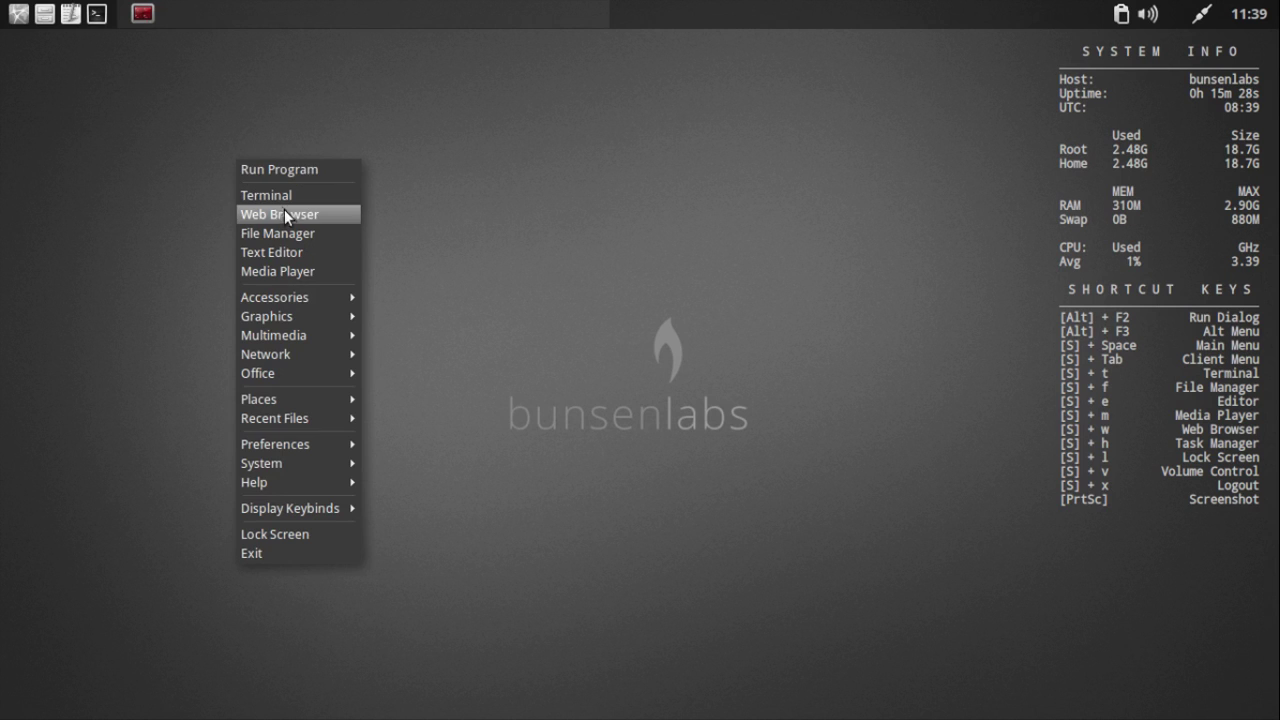
pyautogui.click(342, 237)
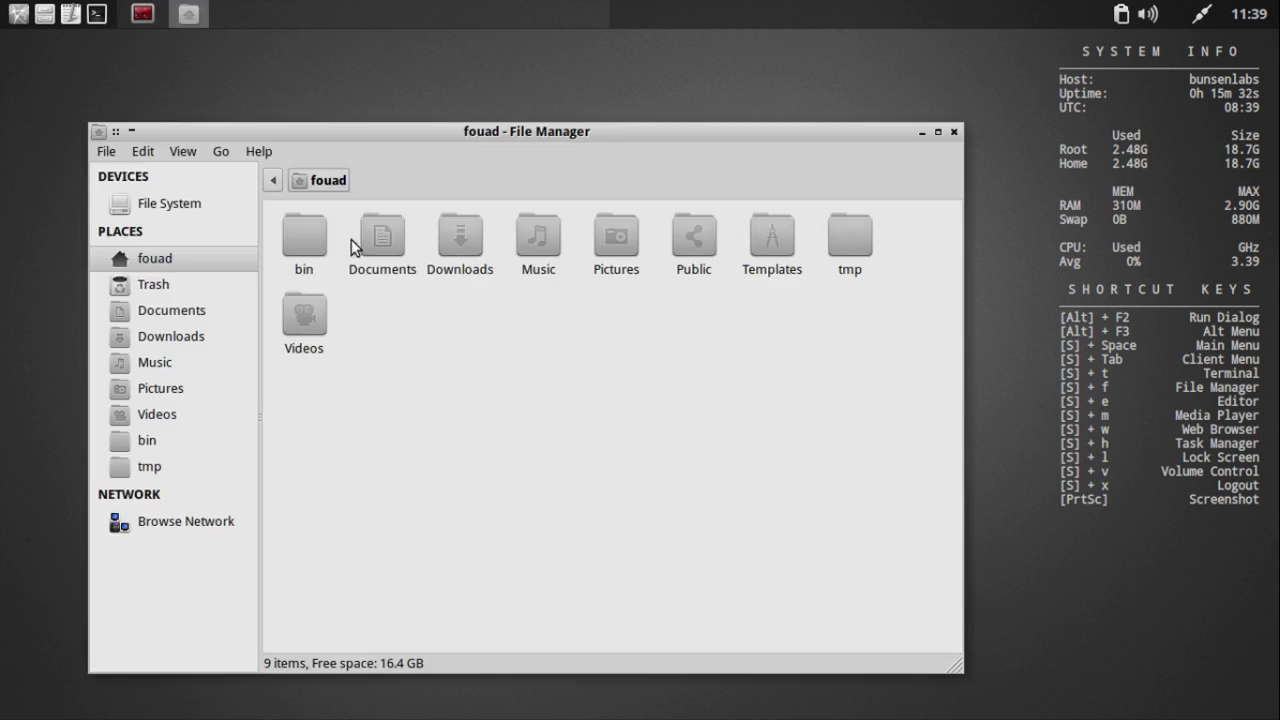
pyautogui.click(954, 132)
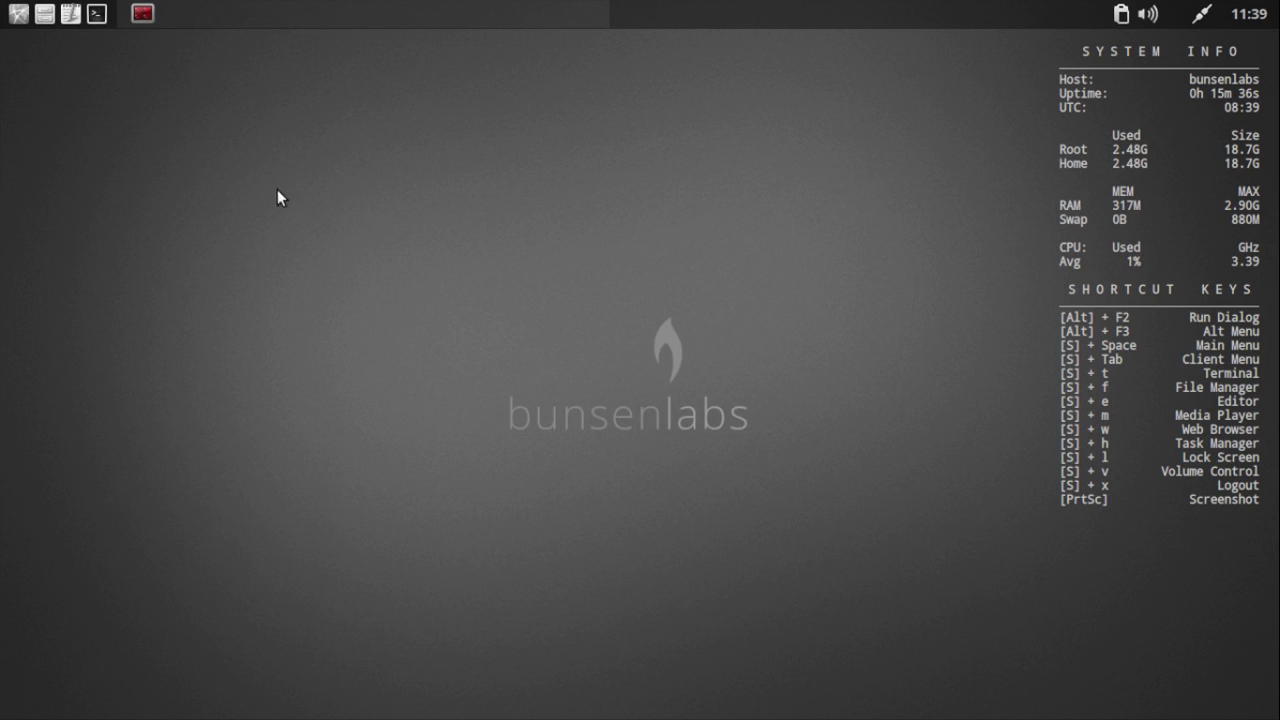
# Step: Launch the text editor from the desktop's list of applications to show a blank document, and close it
pyautogui.rightClick(237, 172)
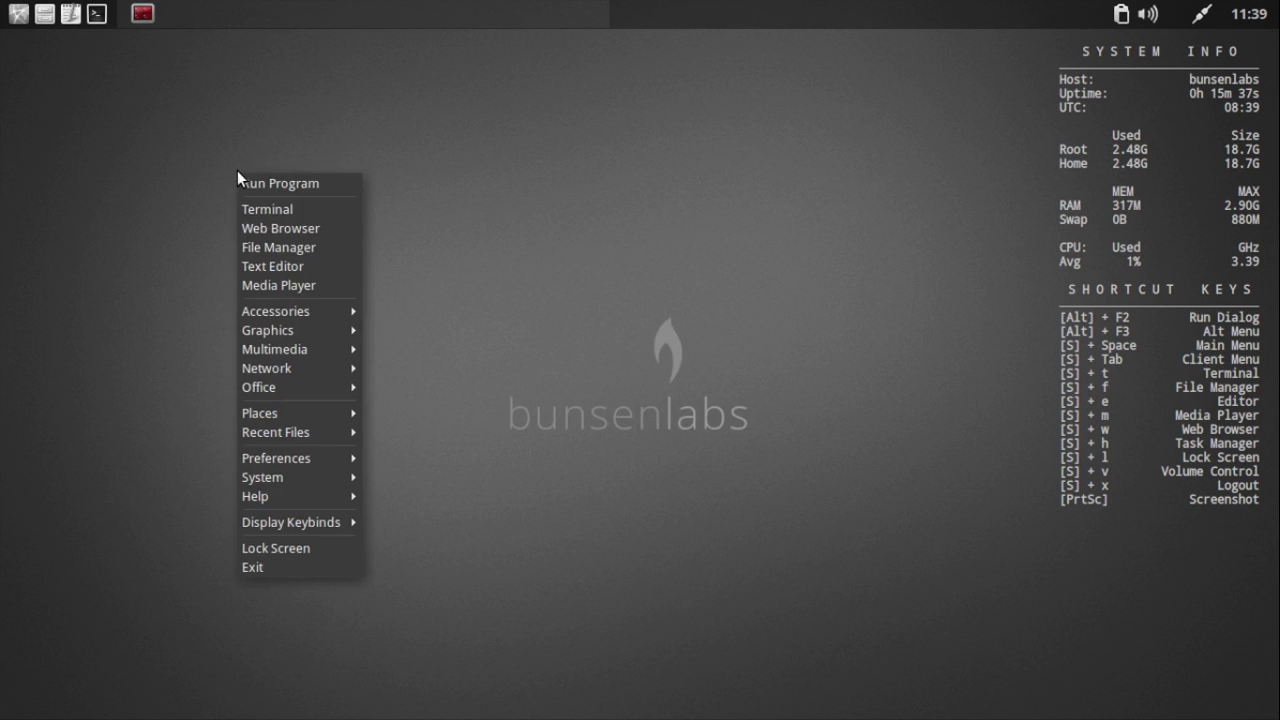
pyautogui.click(342, 266)
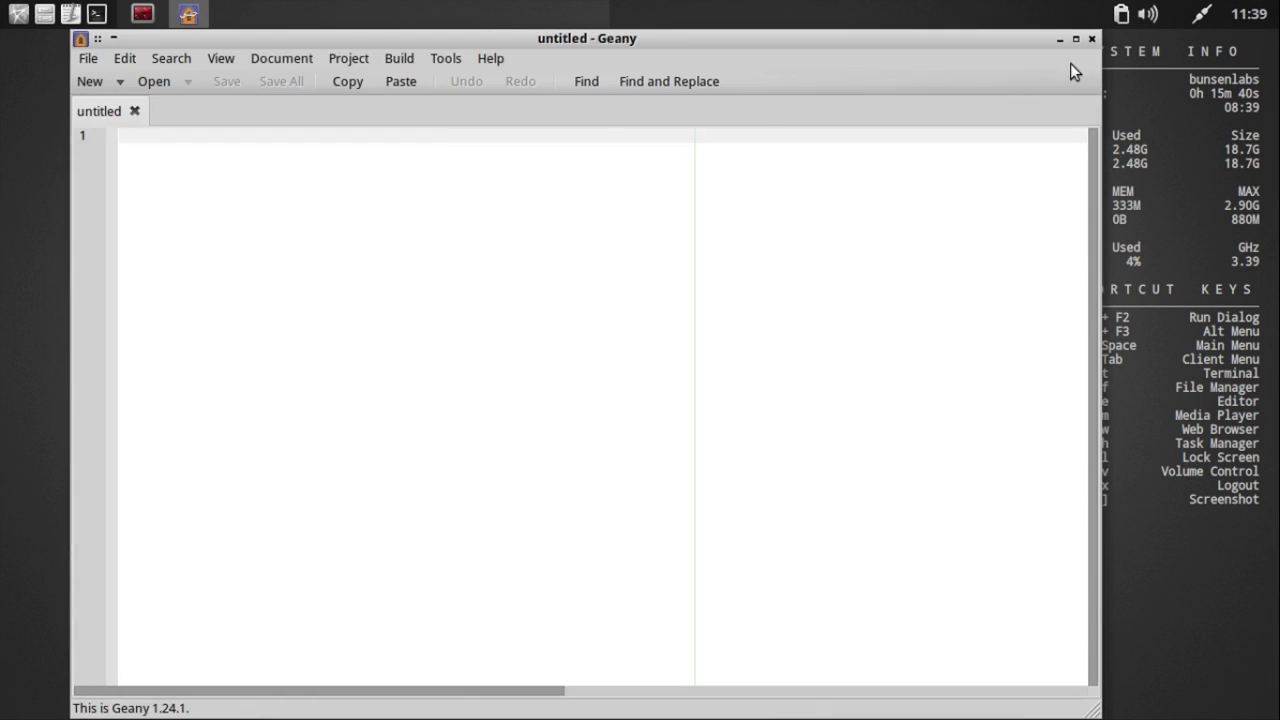
pyautogui.click(1092, 38)
# Step: Open the htop task manager from the desktop's accessories, maximize it to view the running processes, and close it
pyautogui.rightClick(318, 204)
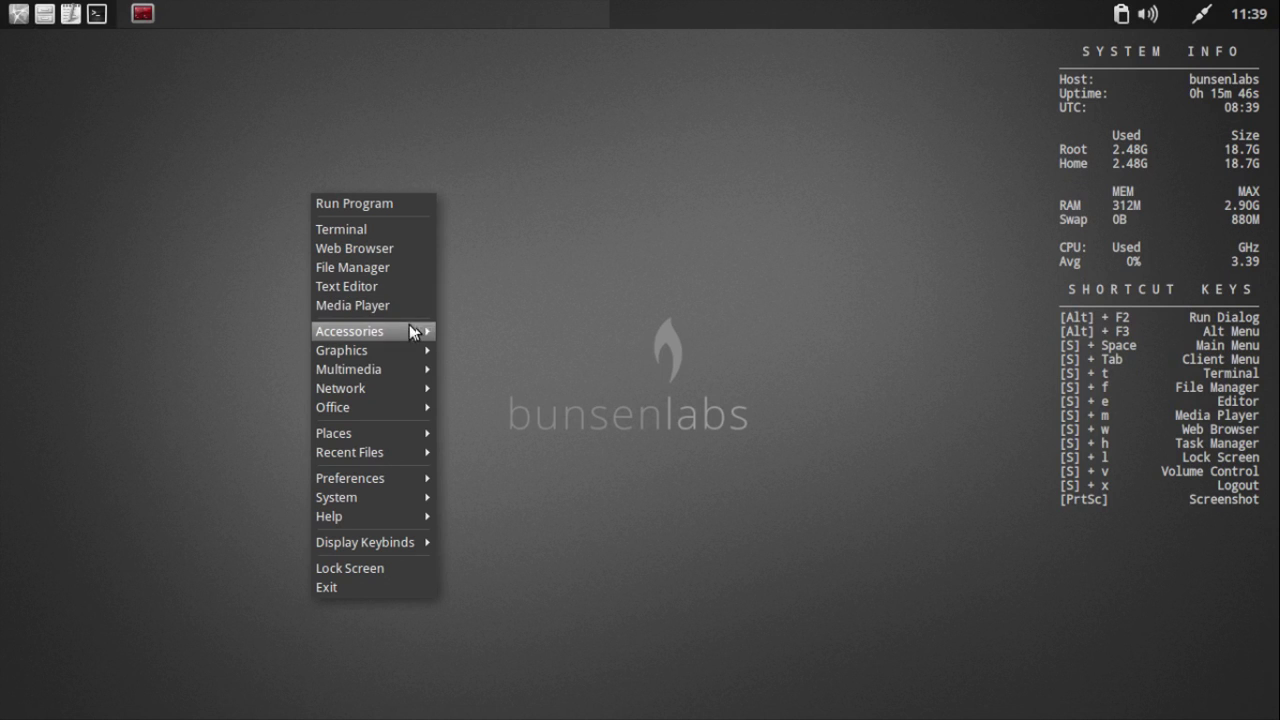
pyautogui.moveTo(395, 334)
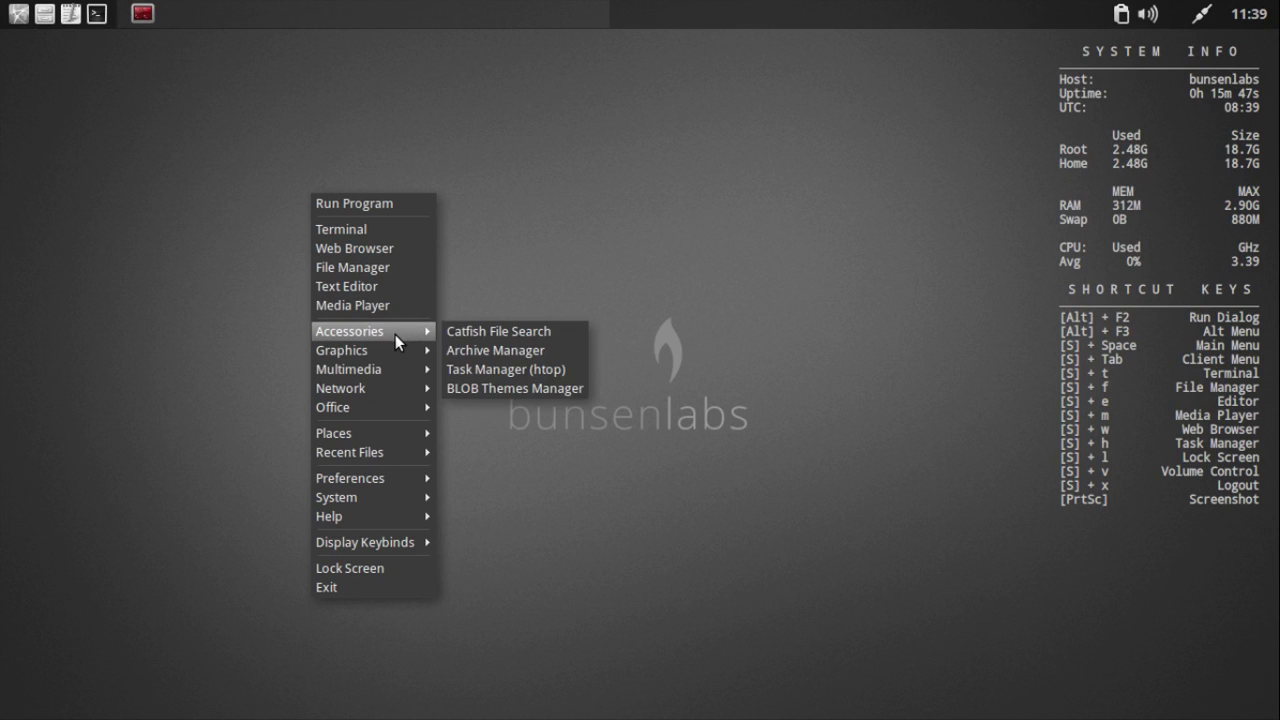
pyautogui.click(569, 369)
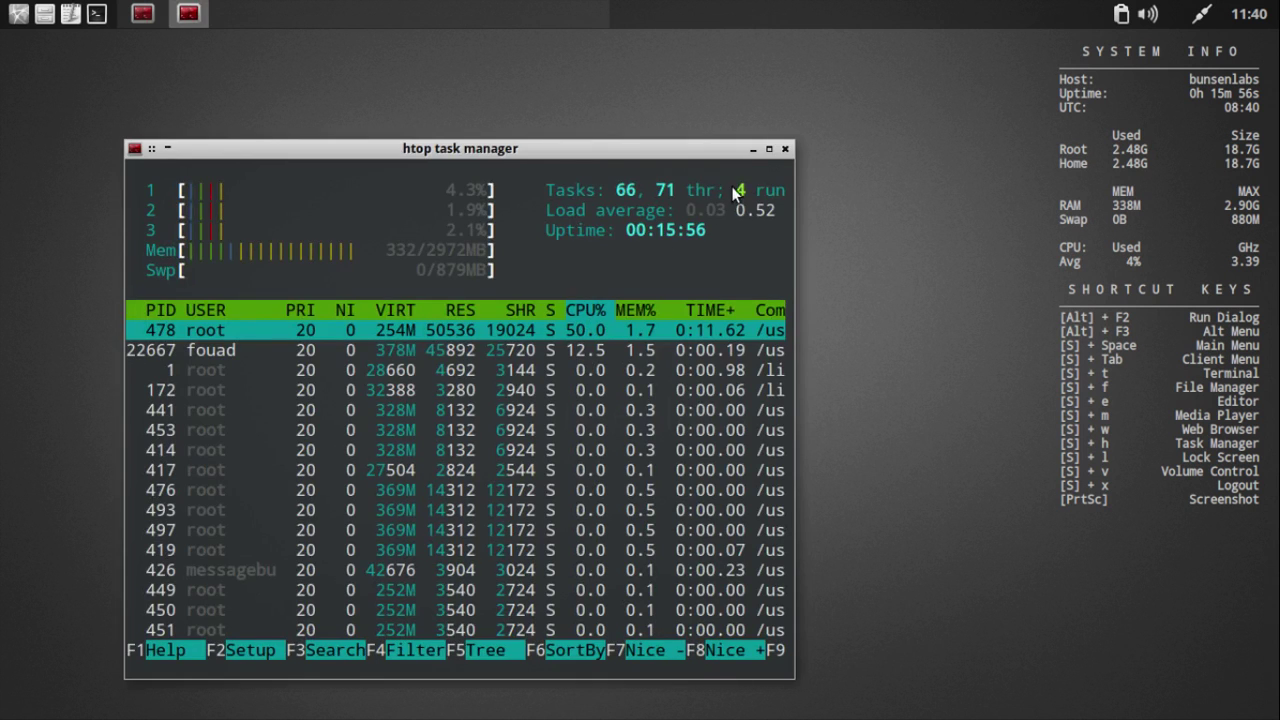
pyautogui.click(771, 148)
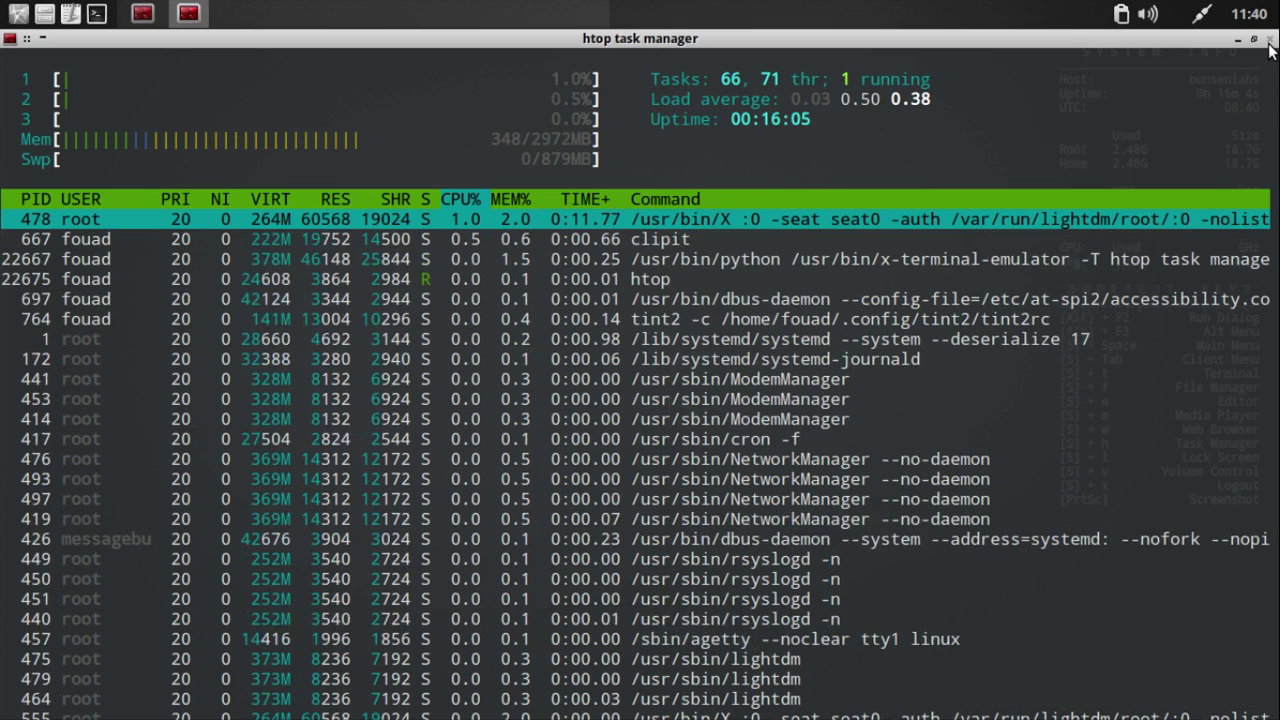
pyautogui.click(1269, 40)
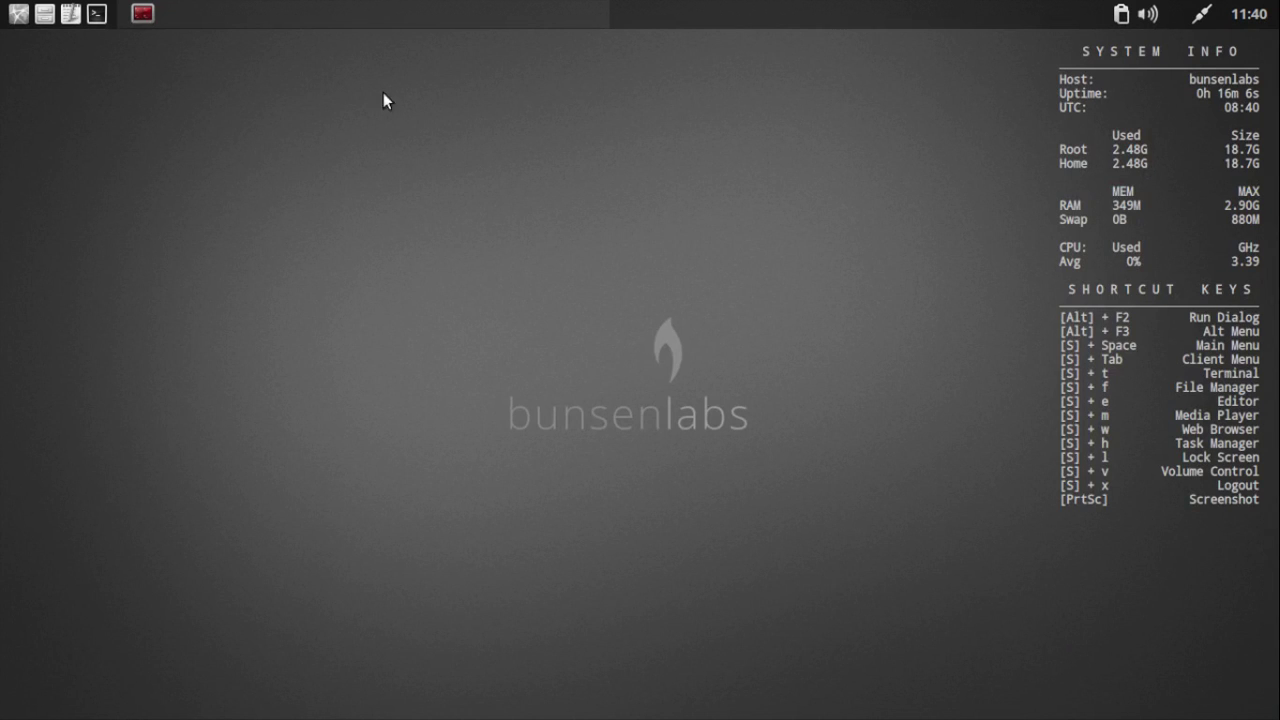
# Step: Start the GIMP installer from the desktop's graphics applications with Gimp Extras included, and widen its terminal window
pyautogui.rightClick(277, 134)
pyautogui.moveTo(349, 277)
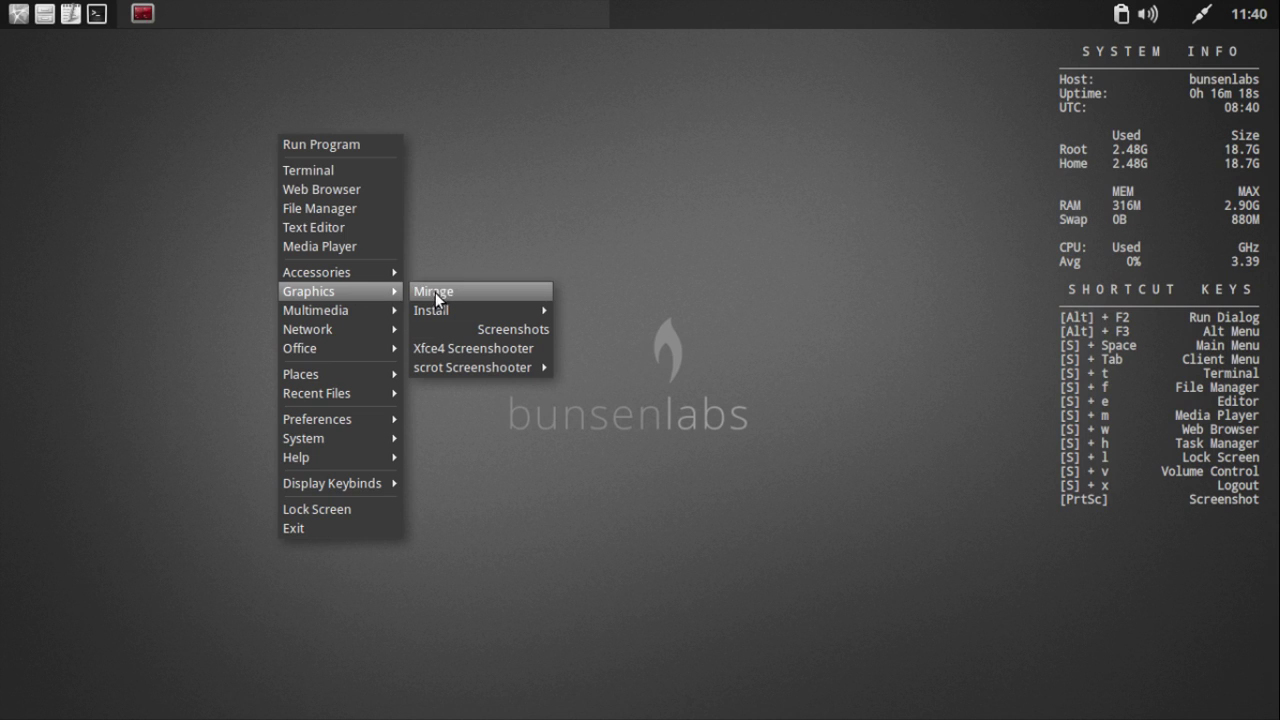
pyautogui.moveTo(430, 310)
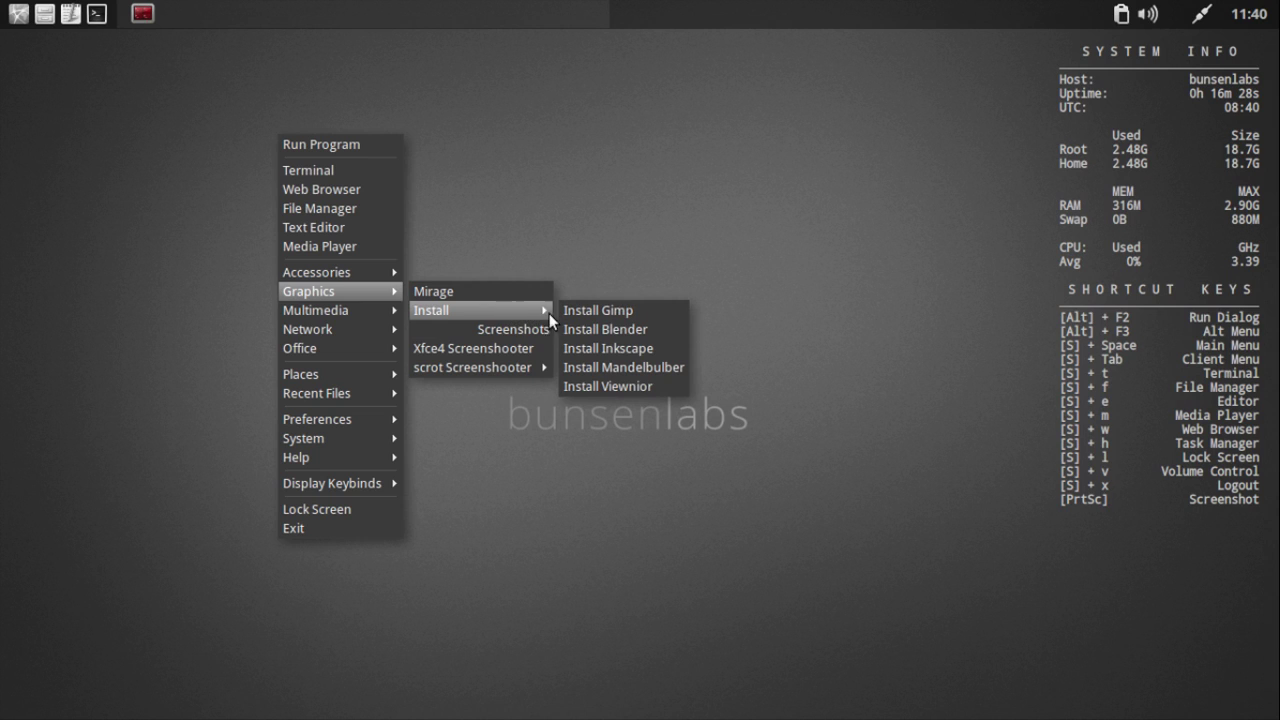
pyautogui.click(581, 311)
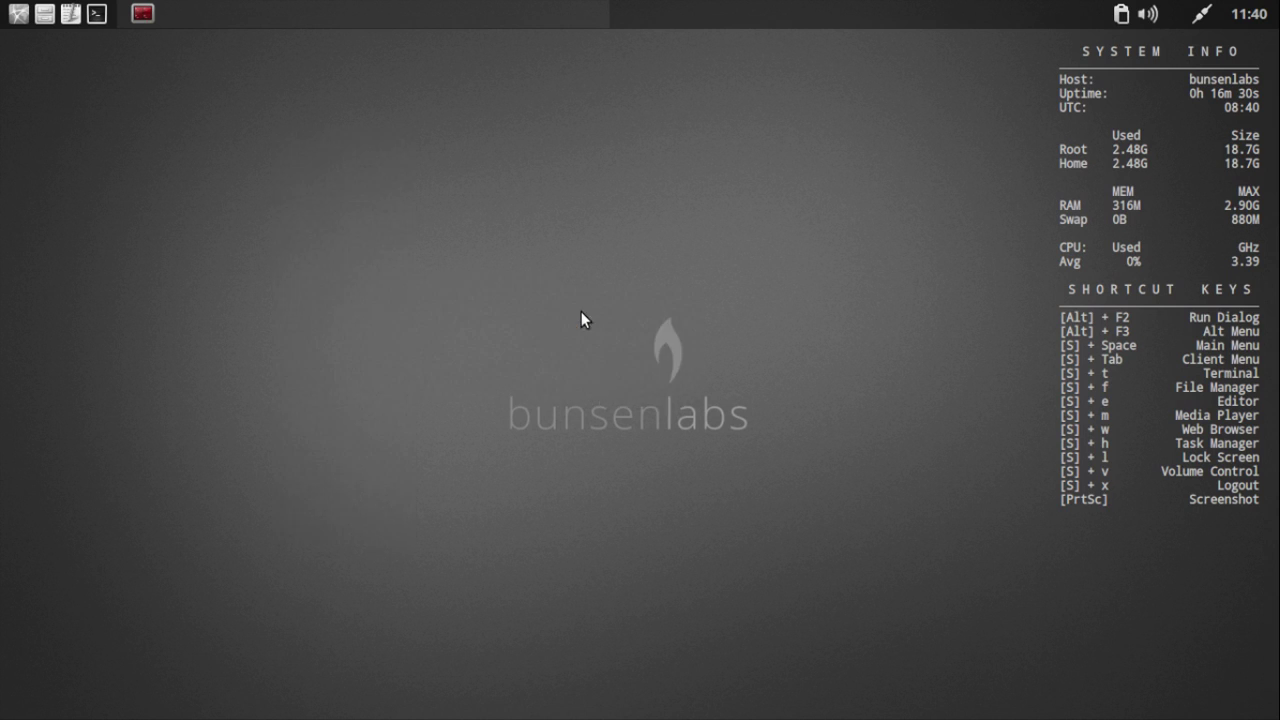
pyautogui.moveTo(436, 147); pyautogui.dragTo(465, 99)
pyautogui.write('y')
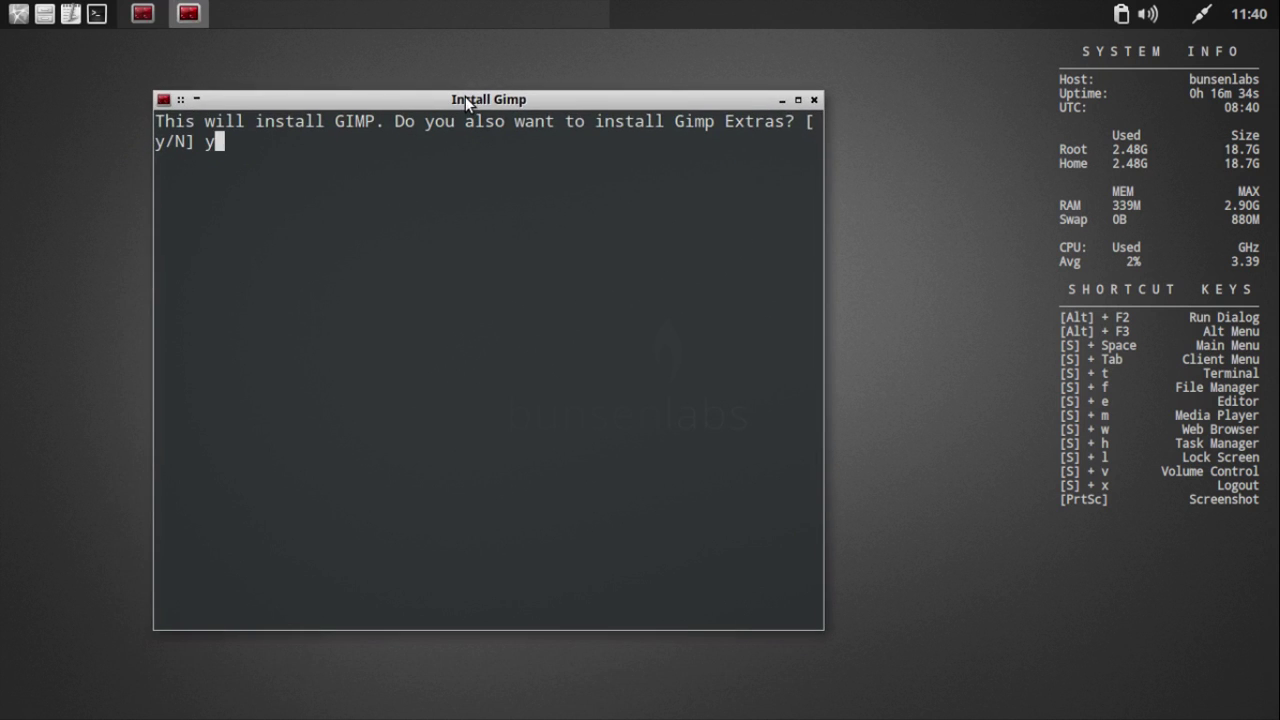
pyautogui.press('Return')
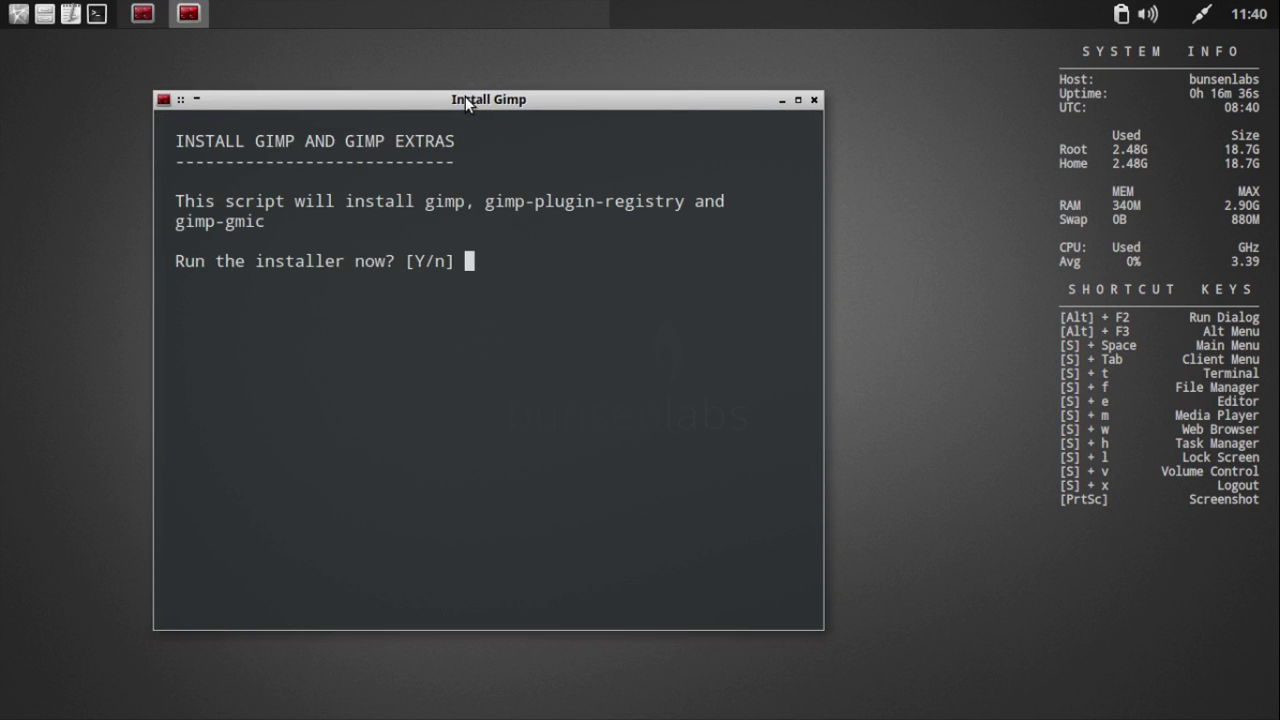
pyautogui.write('y')
pyautogui.press('Return')
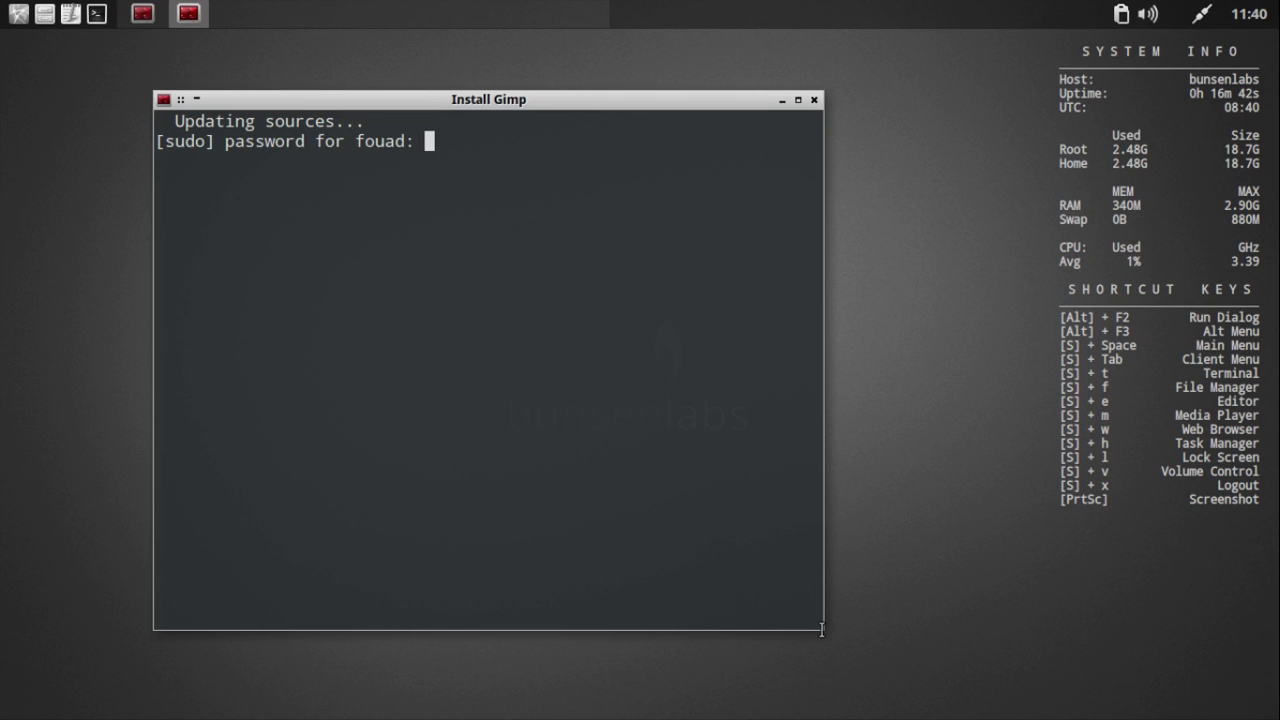
pyautogui.moveTo(812, 621); pyautogui.dragTo(1023, 570)
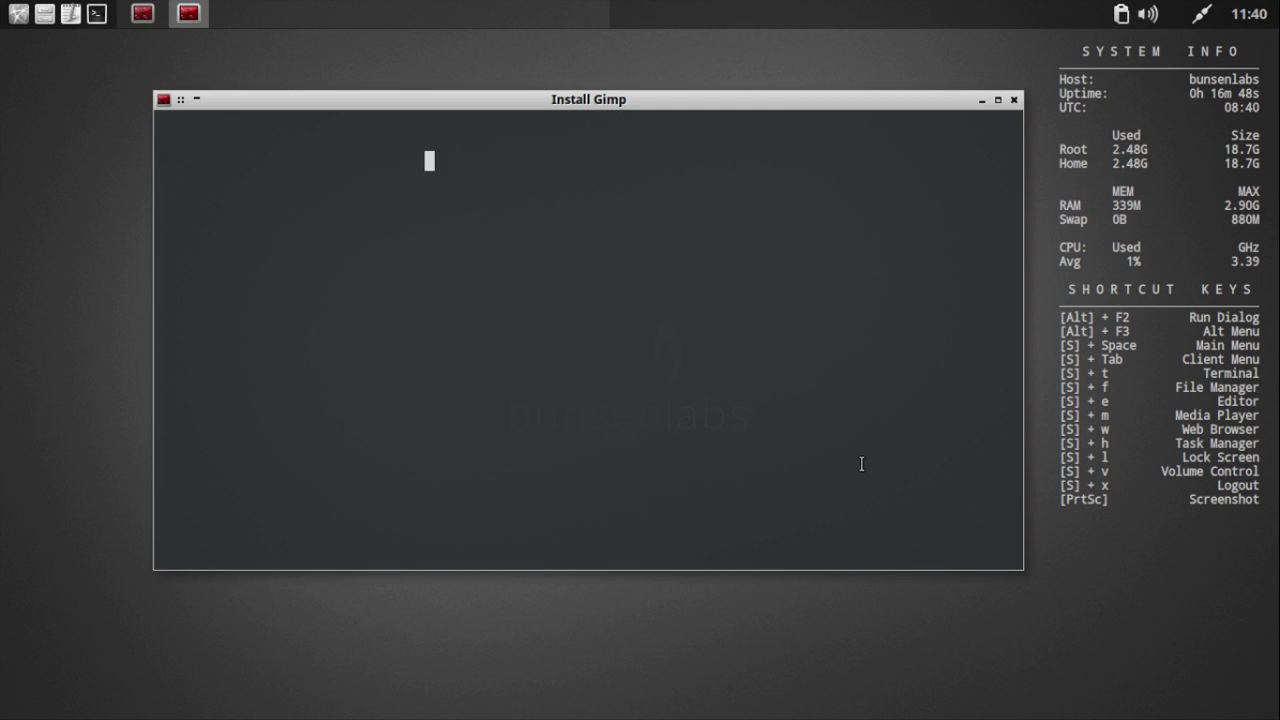
pyautogui.hotkey('ctrl', 'l')
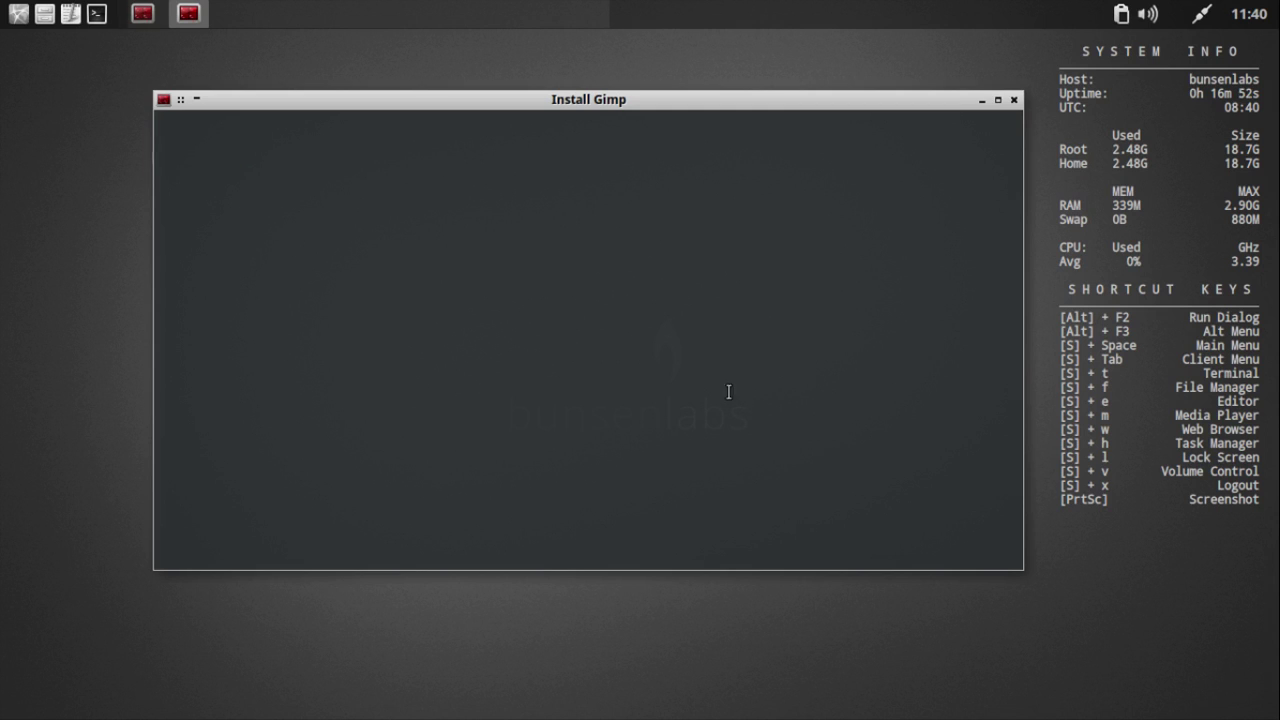
# Step: Switch back and forth between the first and second workspaces, ending on the one with the GIMP installer
pyautogui.hotkey('ctrl', 'alt', 'Right')
pyautogui.hotkey('ctrl', 'alt', 'Left')
pyautogui.hotkey('ctrl', 'alt', 'Right')
pyautogui.hotkey('ctrl', 'alt', 'Left')
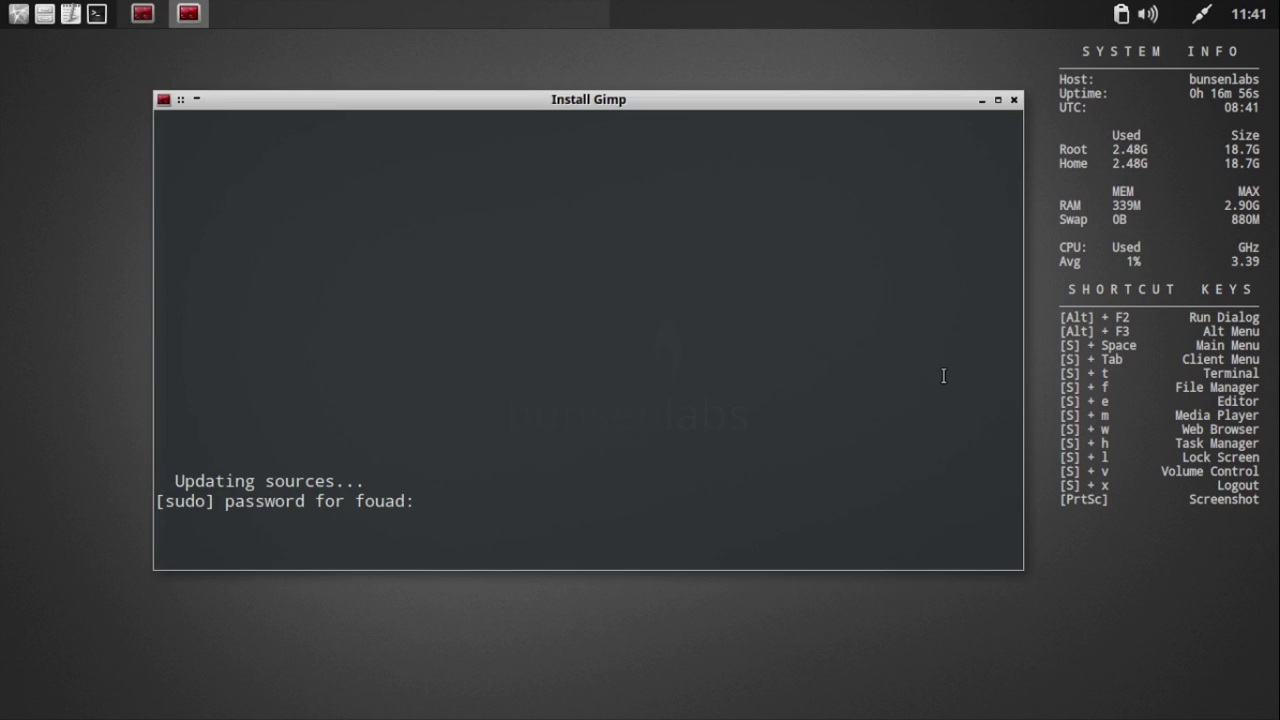
pyautogui.hotkey('ctrl', 'alt', 'Right')
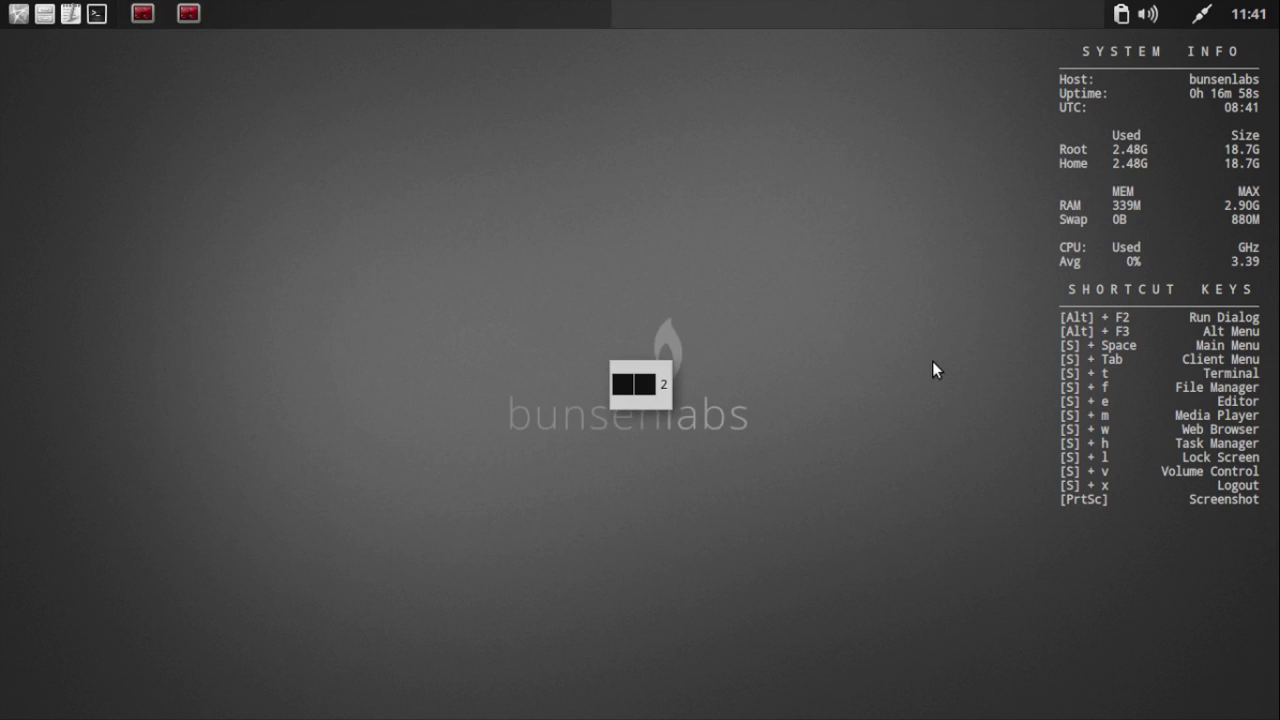
pyautogui.hotkey('ctrl', 'alt', 'Left')
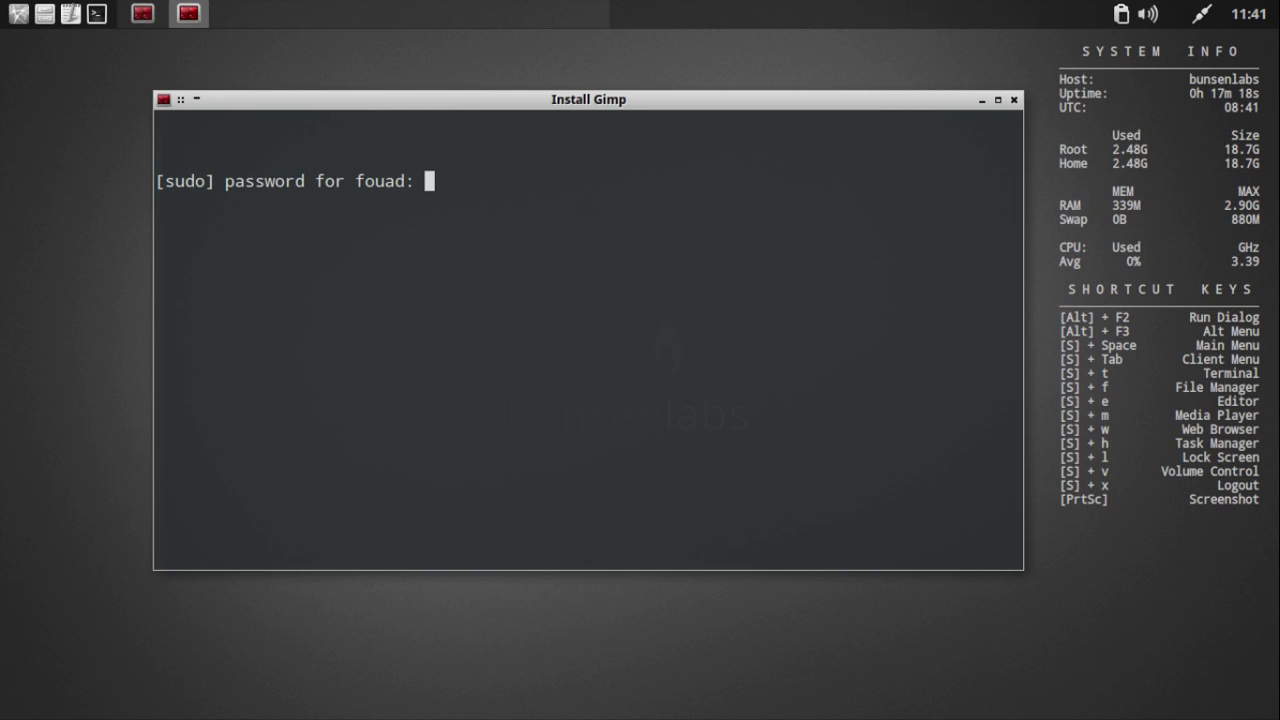
# Step: Submit the sudo password to the GIMP installer, and quit it after the package source update
pyautogui.press('Return')
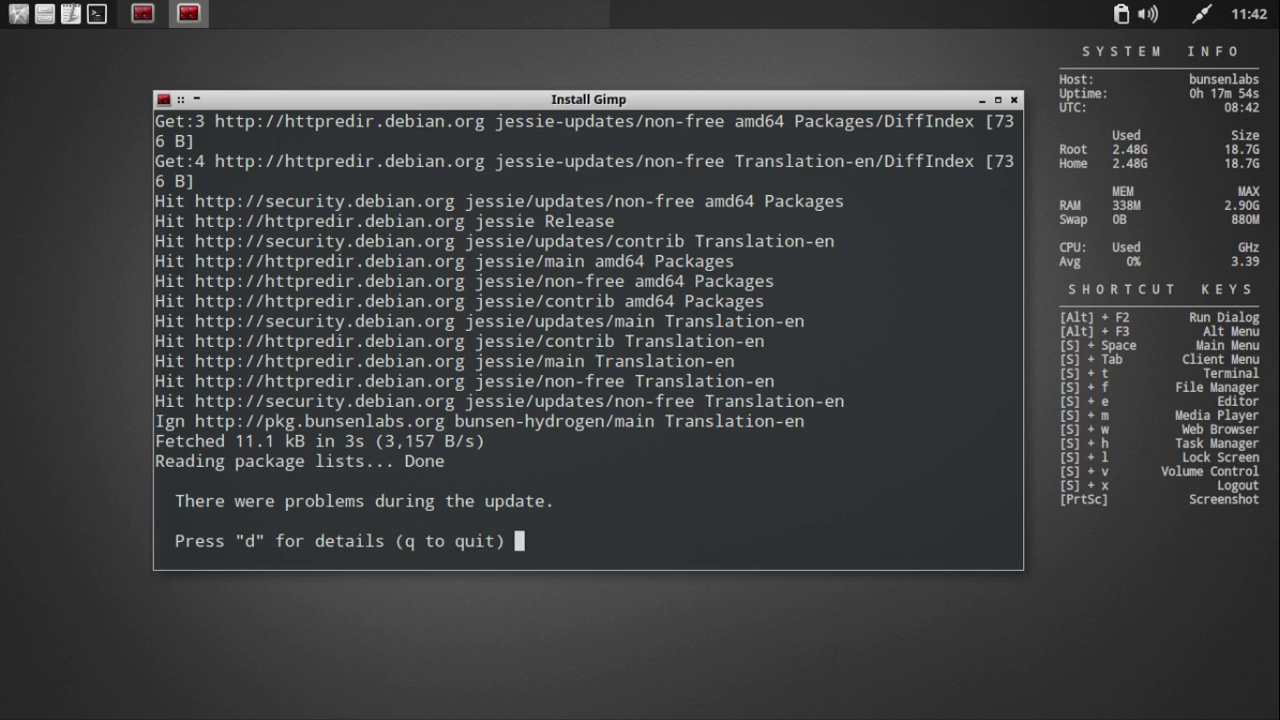
pyautogui.press('q')
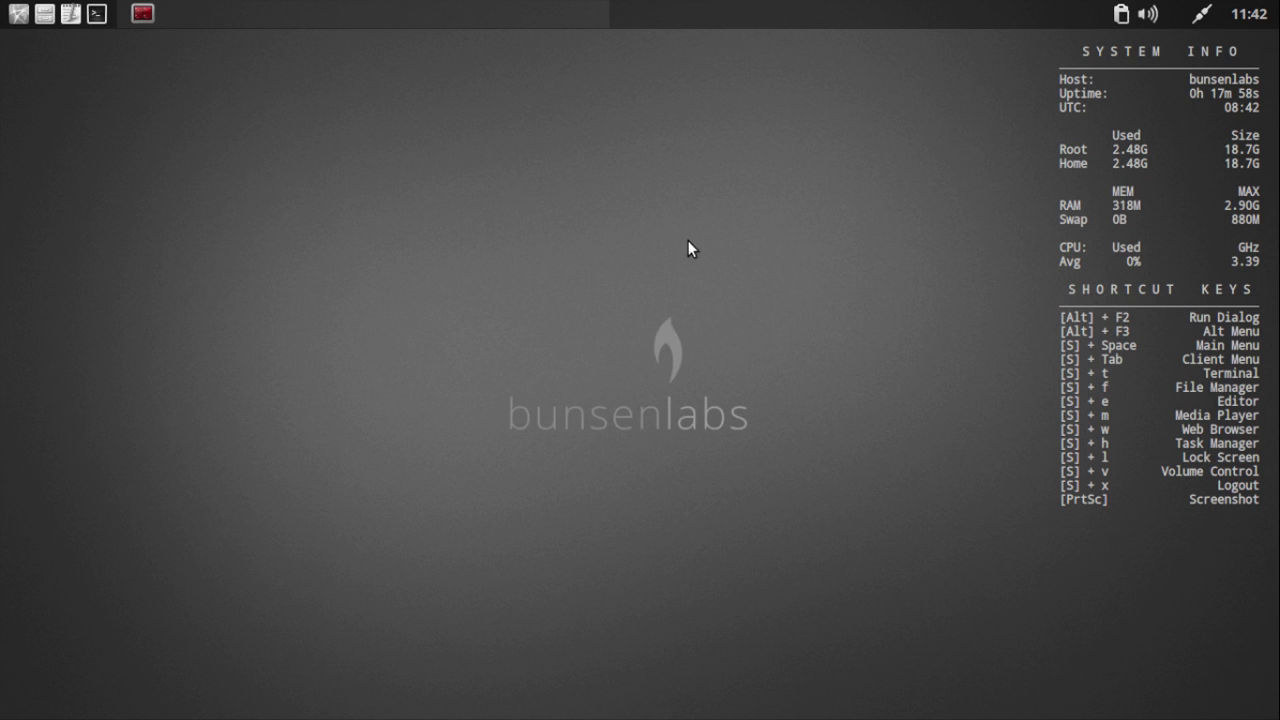
# Step: Look through the desktop's Multimedia applications and the players, editors and utilities offered for installation
pyautogui.rightClick(336, 142)
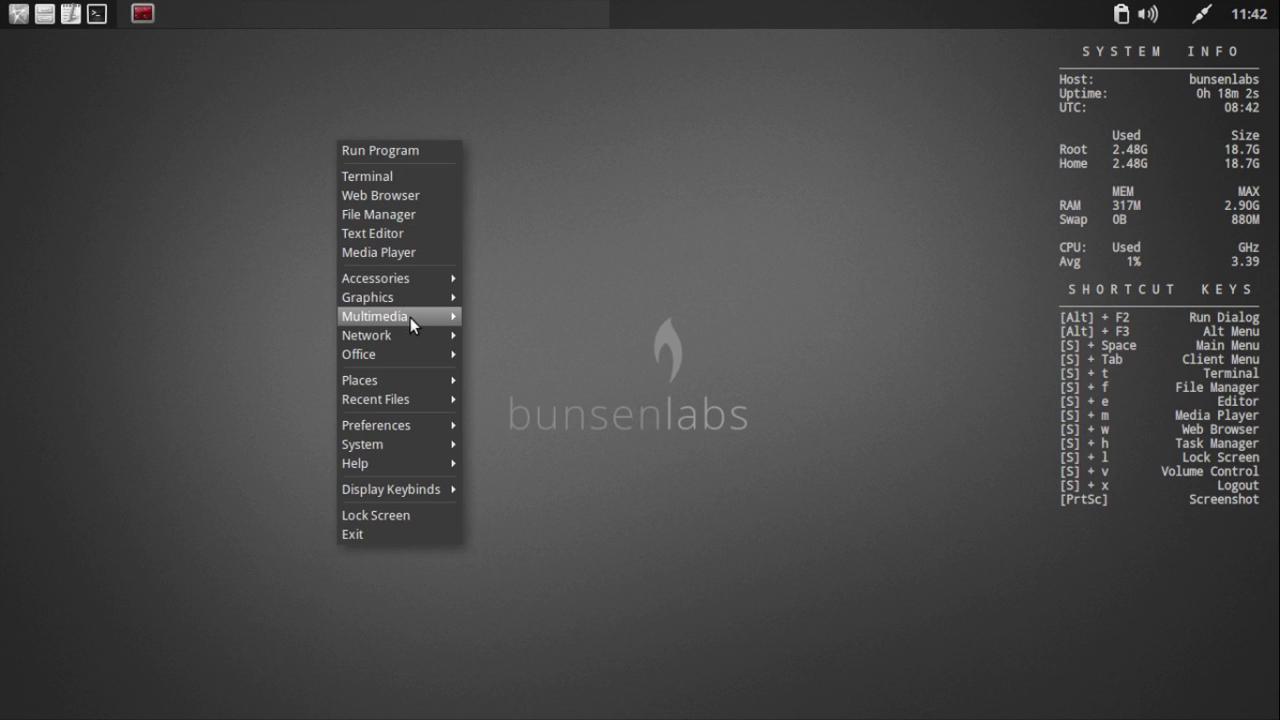
pyautogui.moveTo(411, 317)
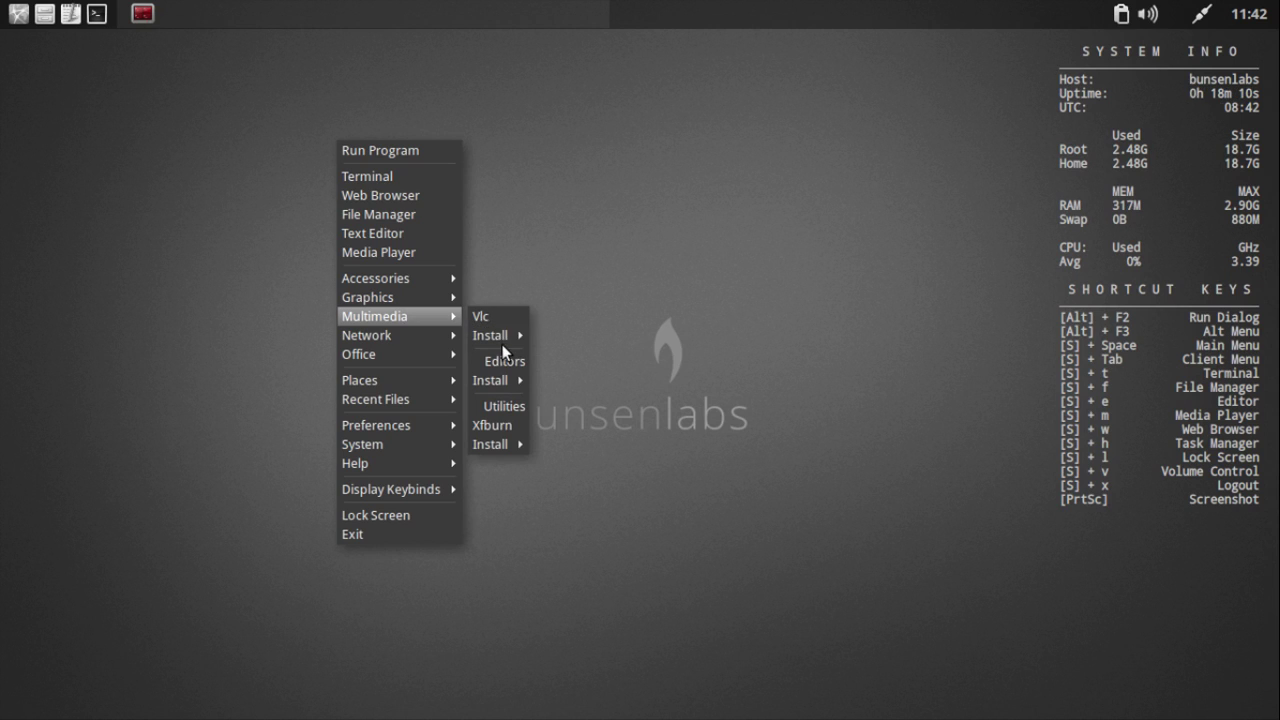
pyautogui.moveTo(505, 337)
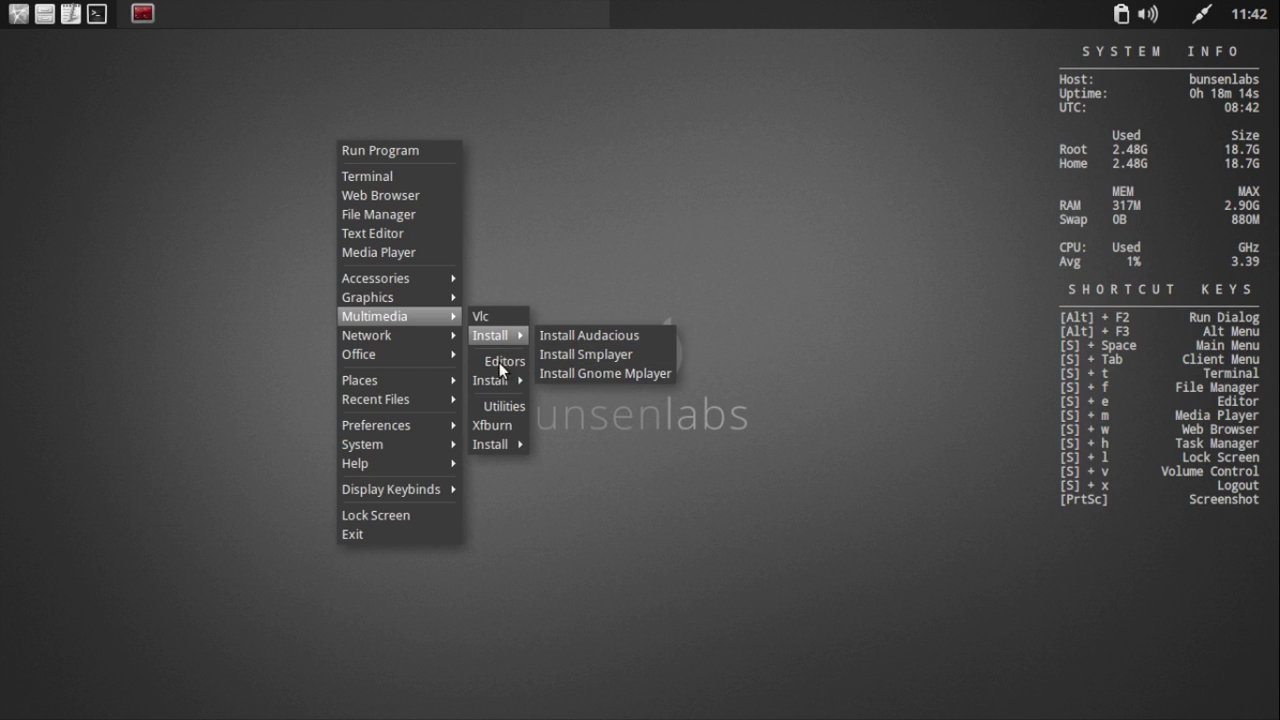
pyautogui.moveTo(505, 378)
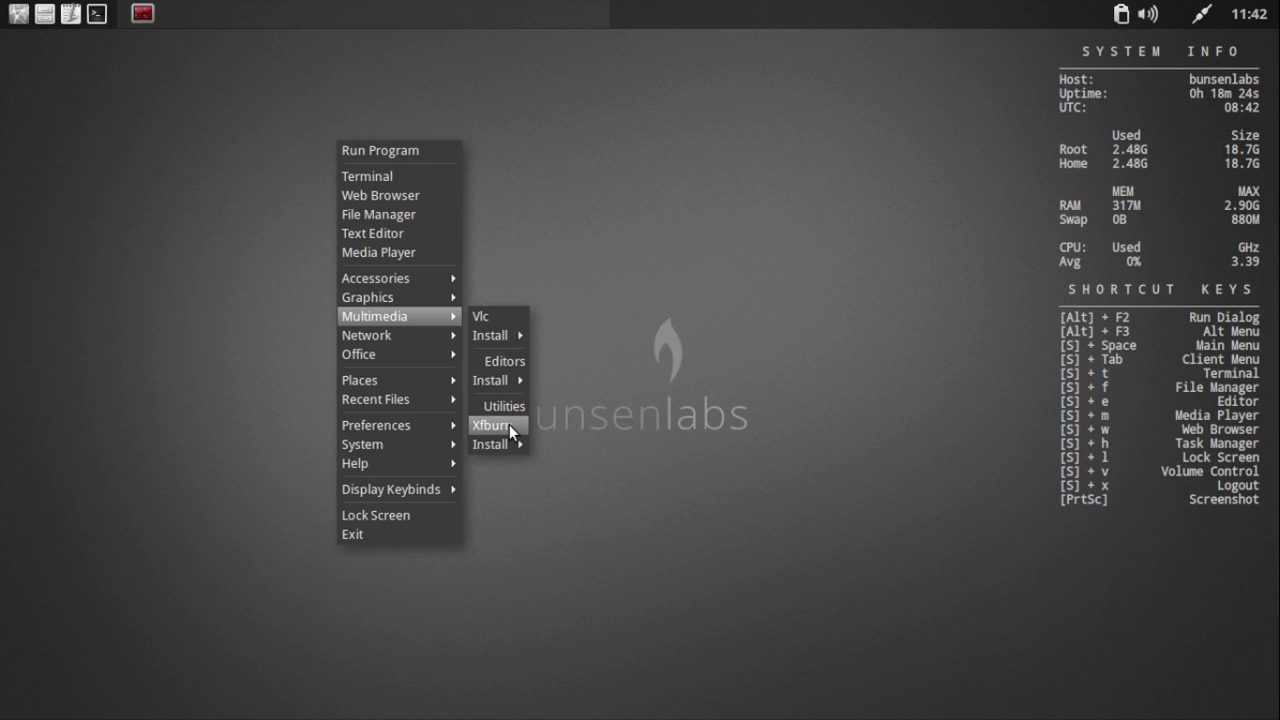
pyautogui.moveTo(504, 441)
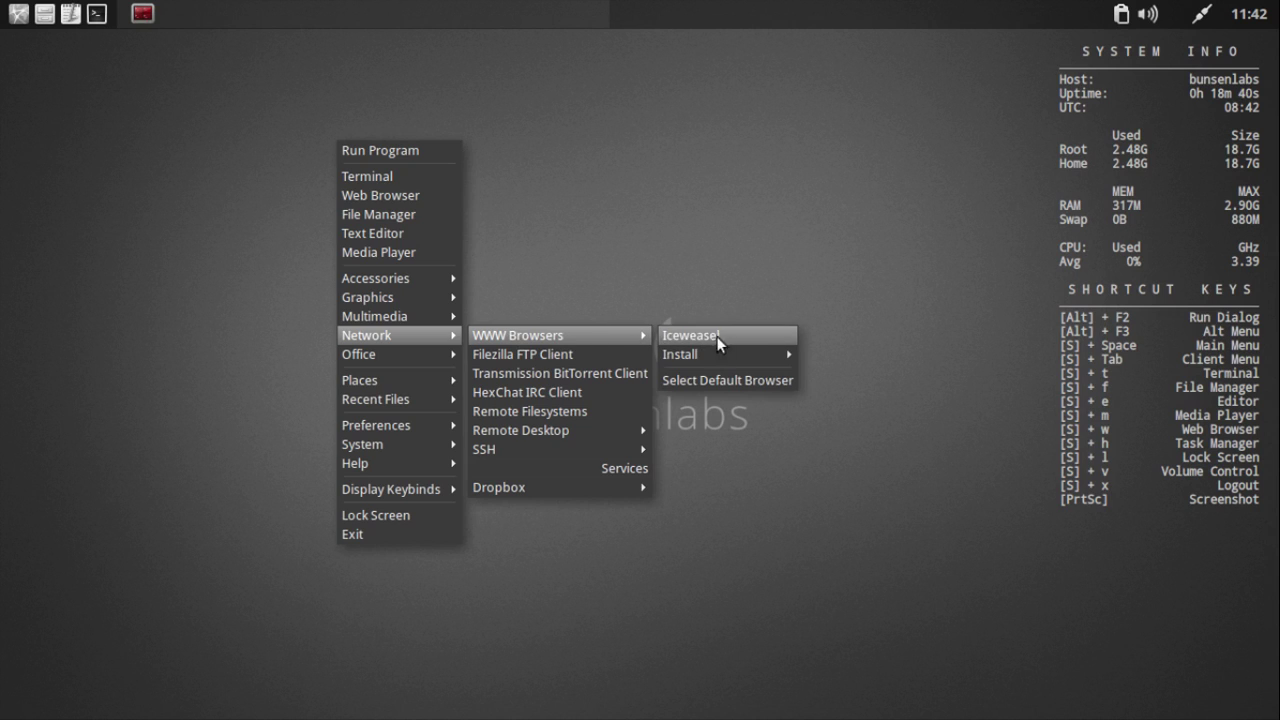
# Step: Install Google Chrome Stable from the desktop's installable web browsers, entering the sudo password and agreeing to the package installation
pyautogui.moveTo(727, 353)
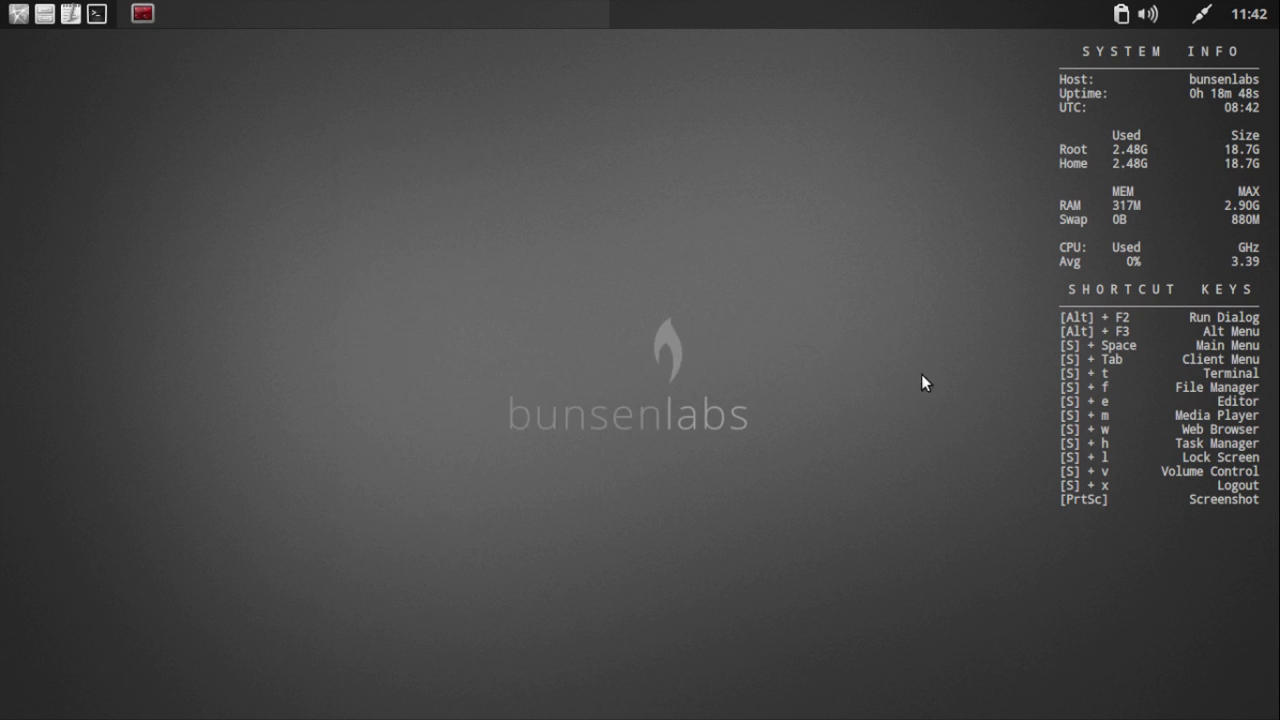
pyautogui.click(921, 374)
pyautogui.write('y')
pyautogui.press('Return')
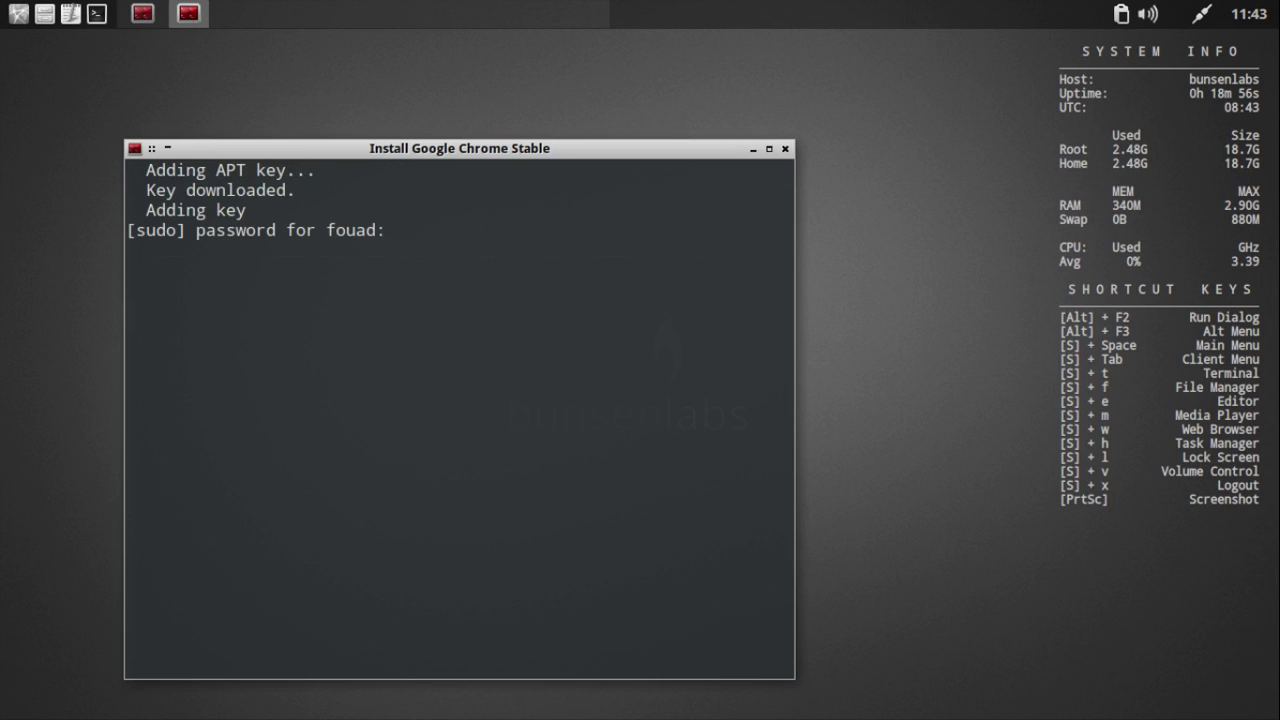
pyautogui.press('Return')
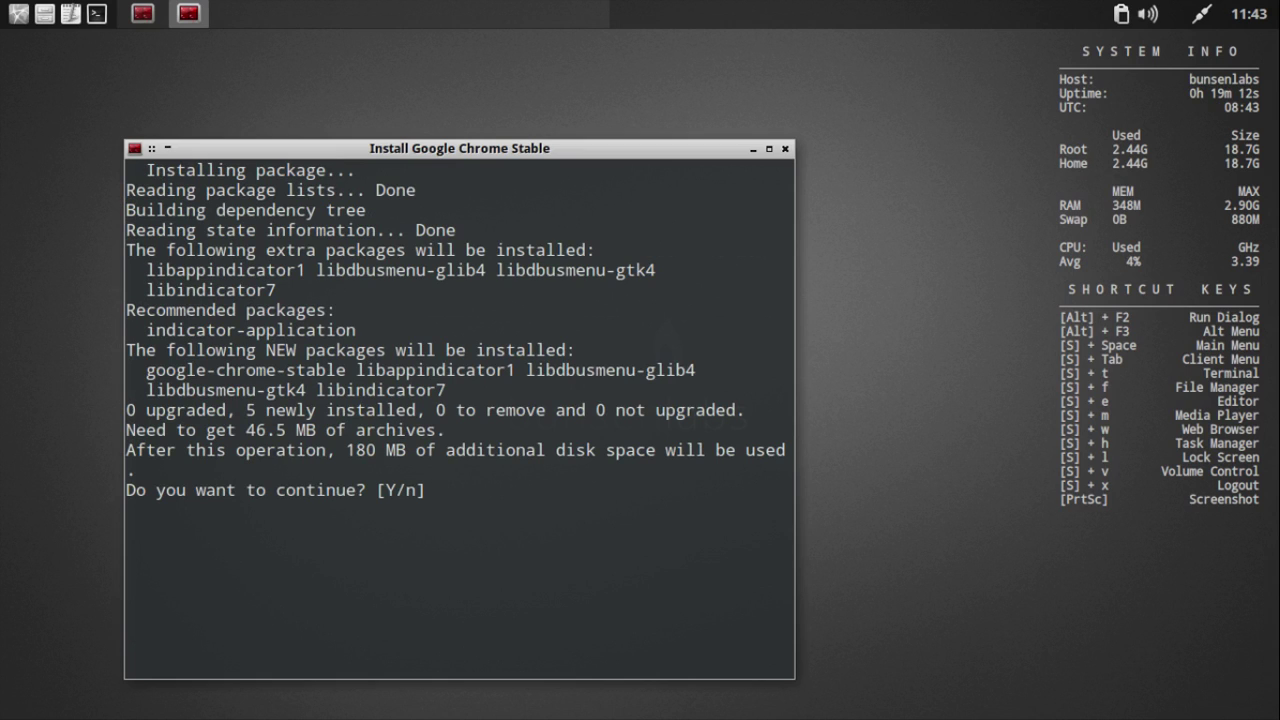
pyautogui.write('y')
pyautogui.press('Return')
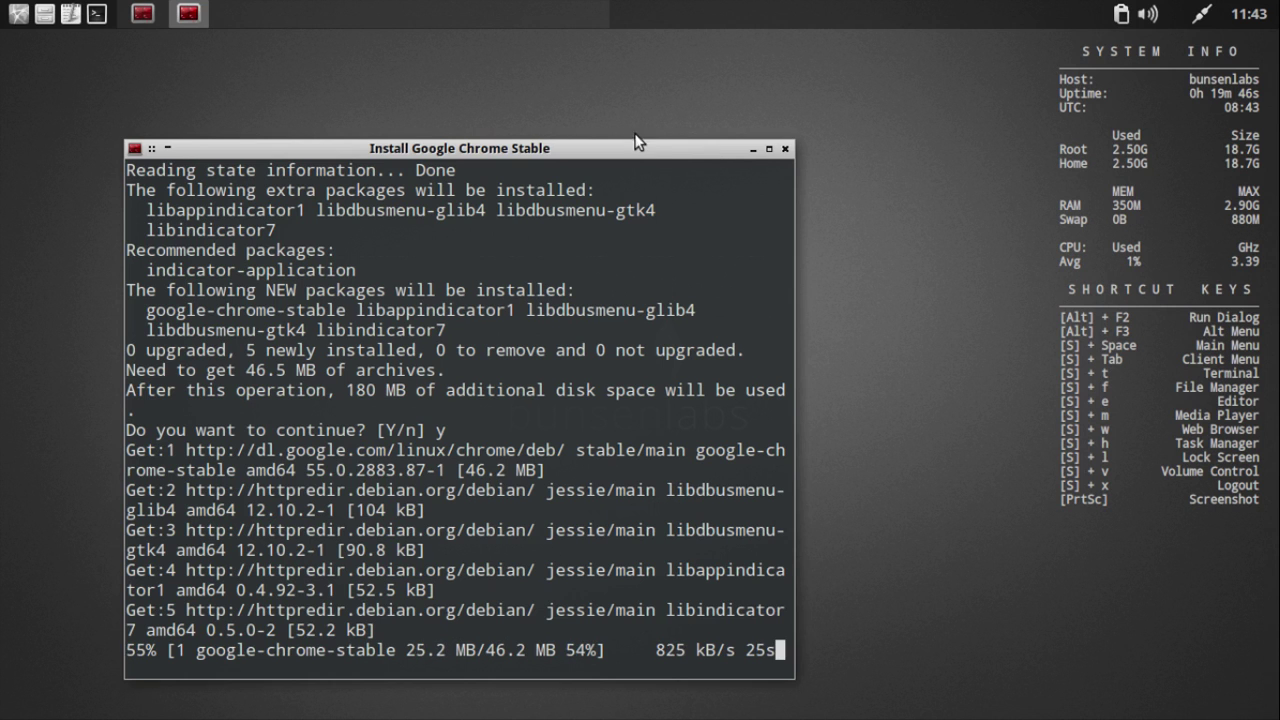
# Step: Move the Chrome installer window aside and look through the desktop's Office applications, including the LibreOffice install choices
pyautogui.moveTo(634, 150); pyautogui.dragTo(873, 72)
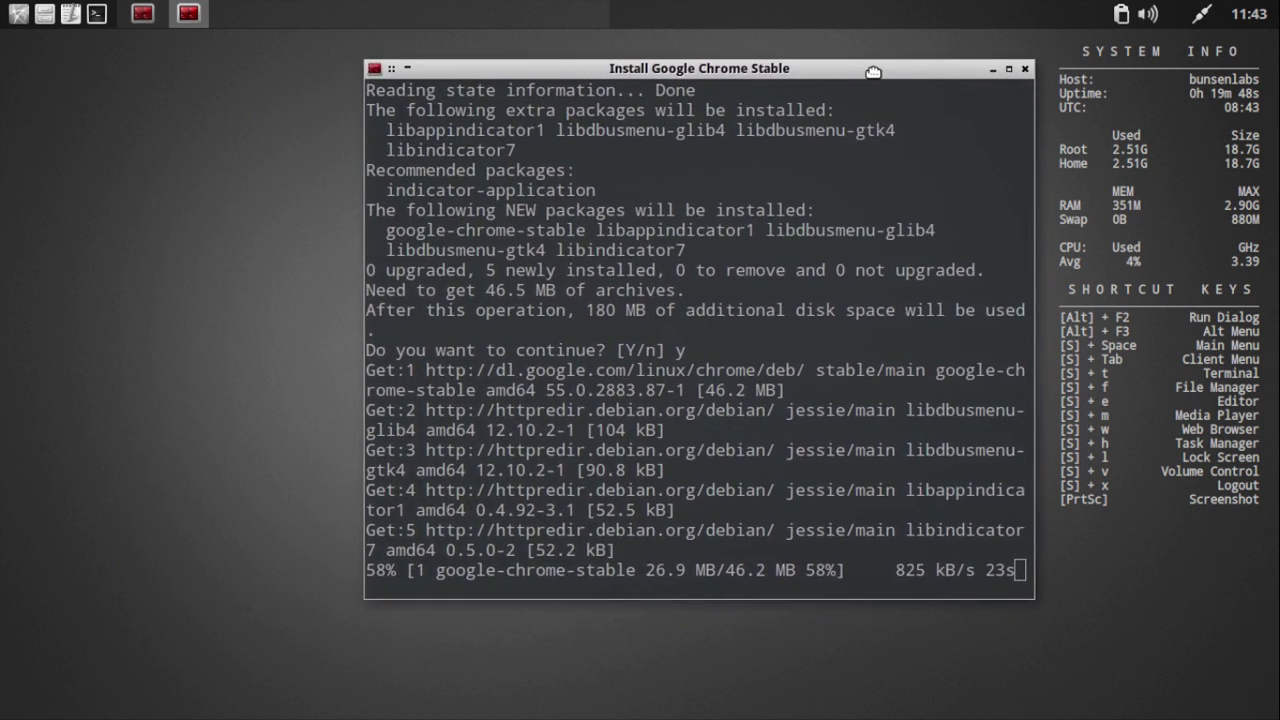
pyautogui.rightClick(86, 190)
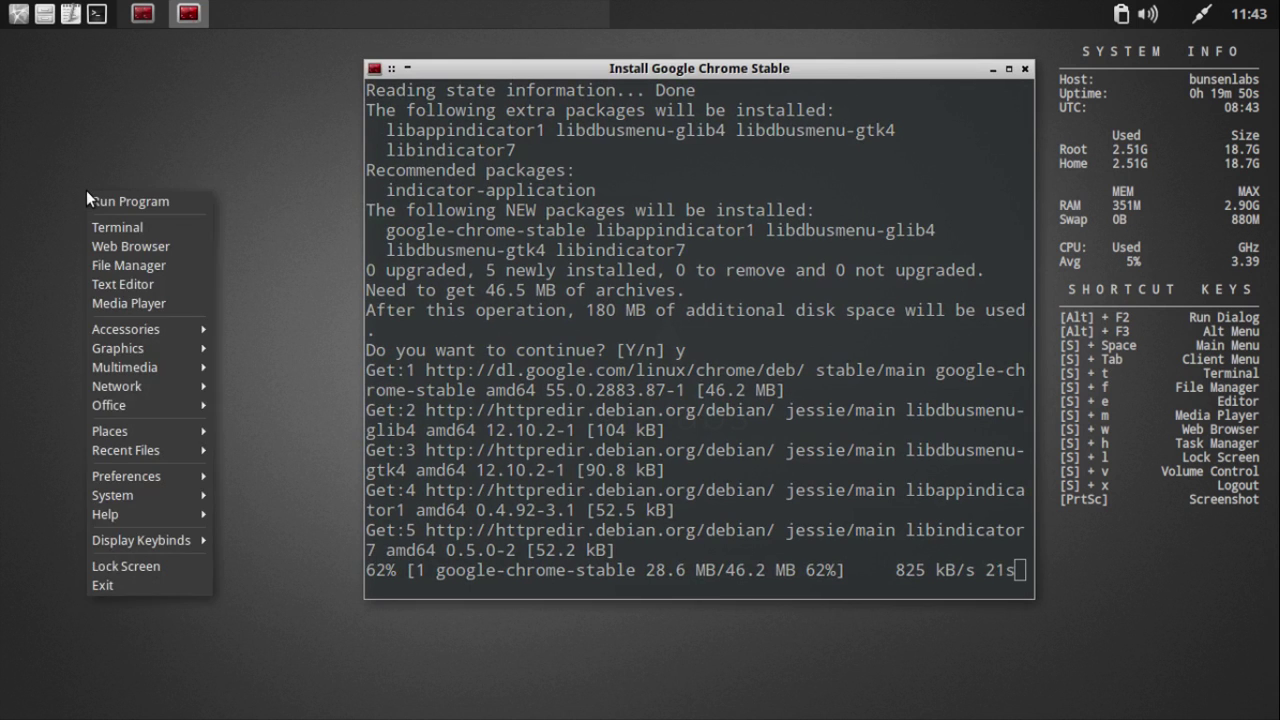
pyautogui.moveTo(154, 407)
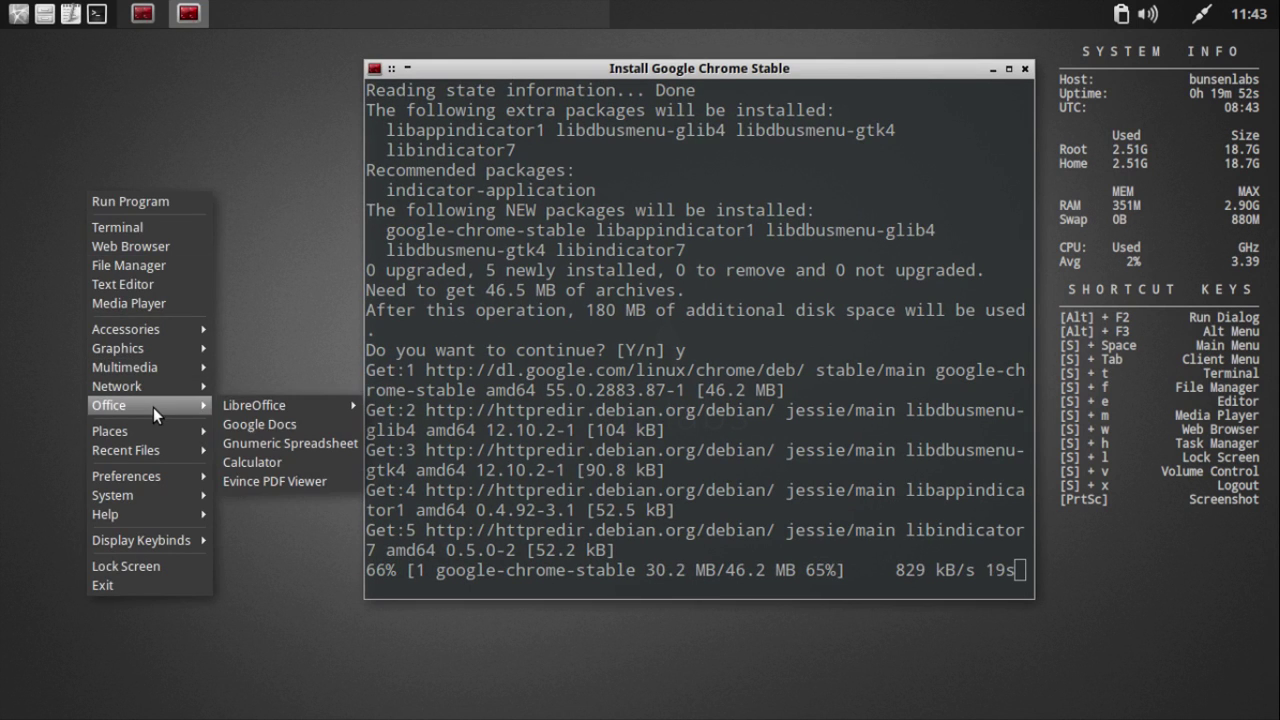
pyautogui.moveTo(259, 407)
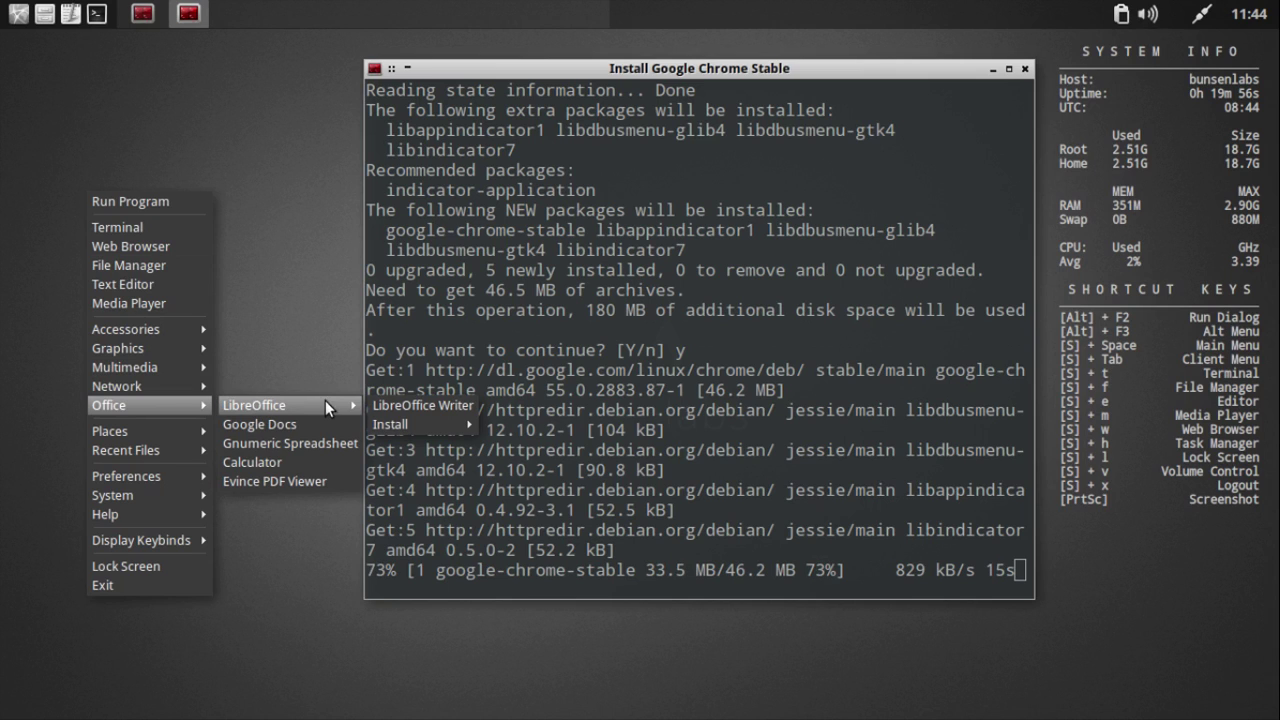
pyautogui.moveTo(384, 424)
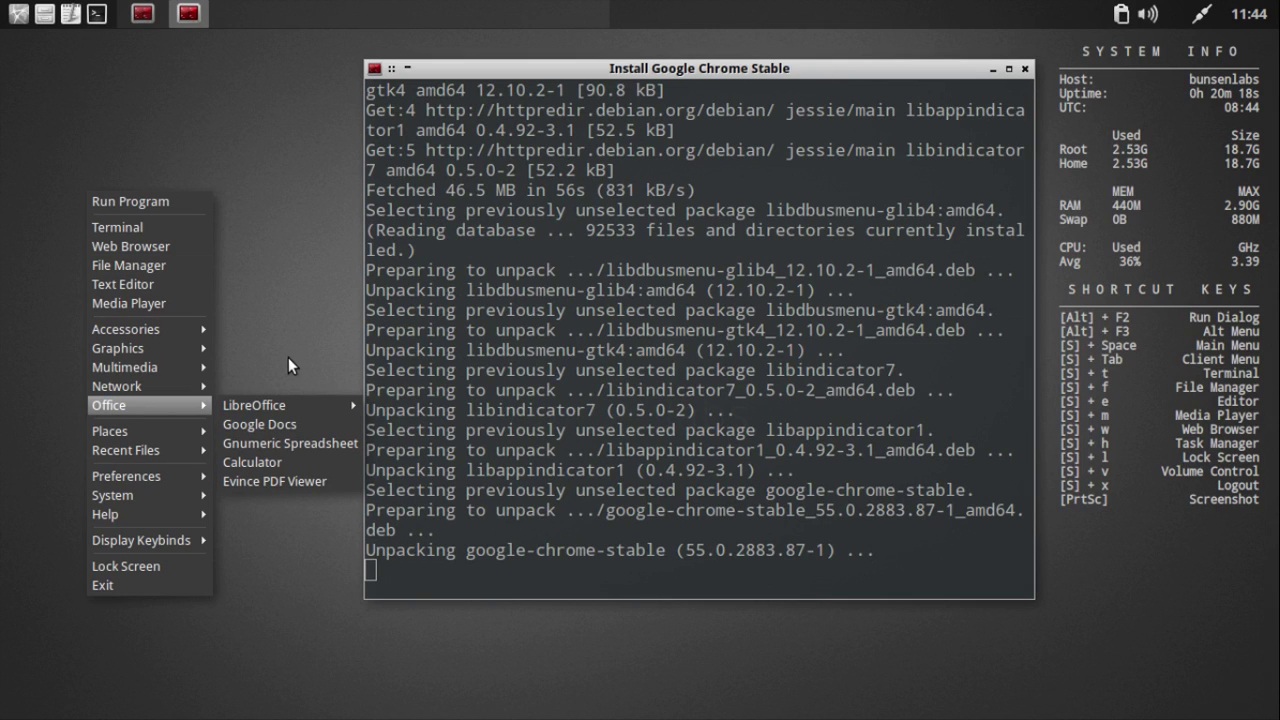
pyautogui.click(32, 448)
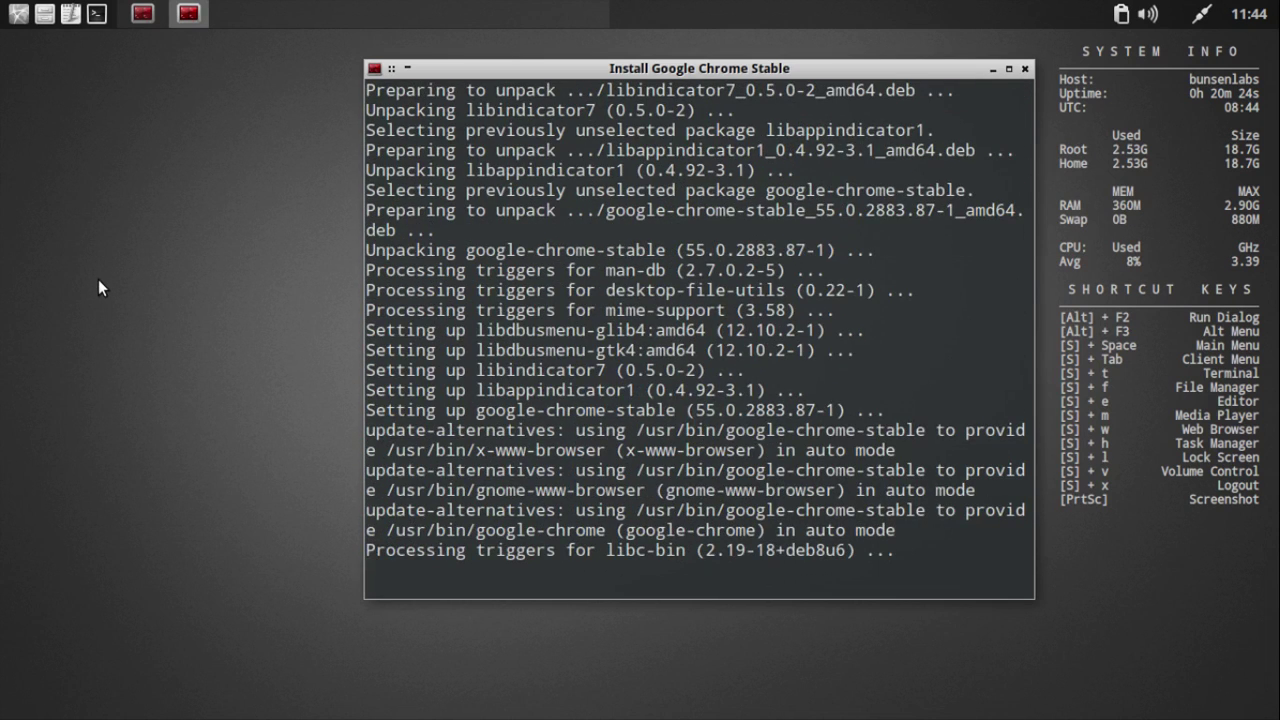
# Step: Dismiss the desktop's launcher and exit the finished Google Chrome Stable installer
pyautogui.rightClick(59, 207)
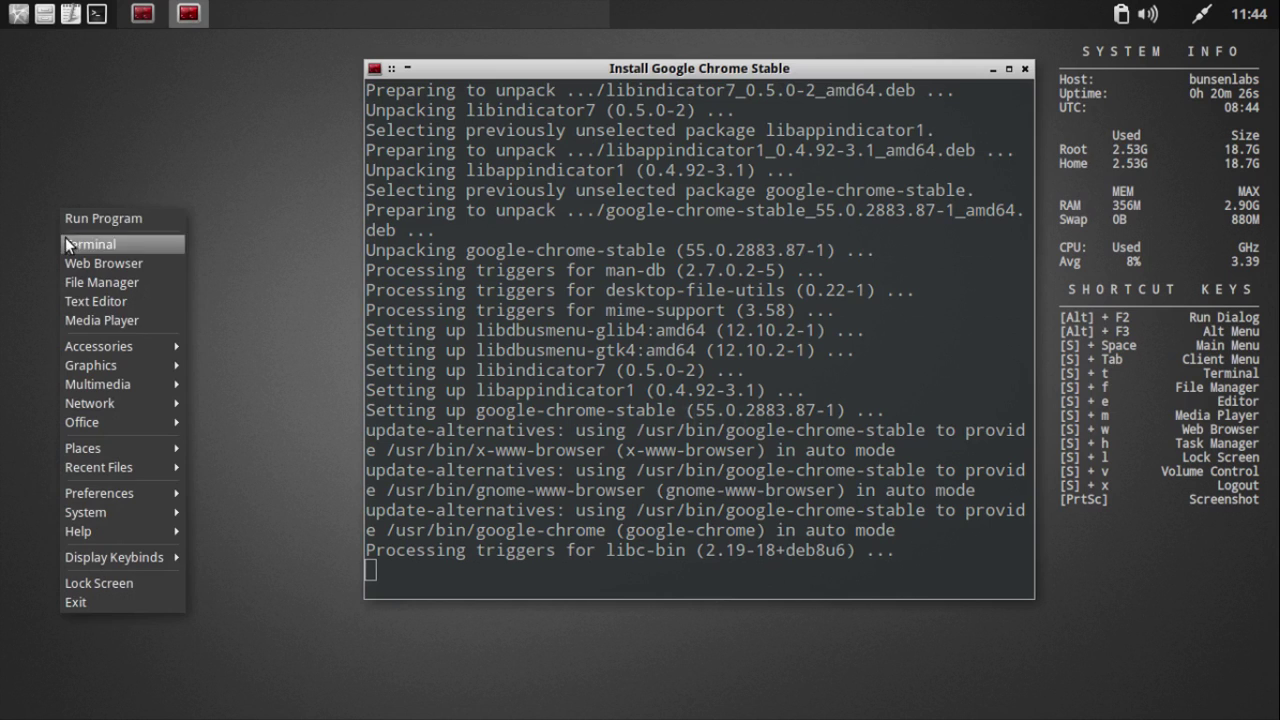
pyautogui.moveTo(163, 449)
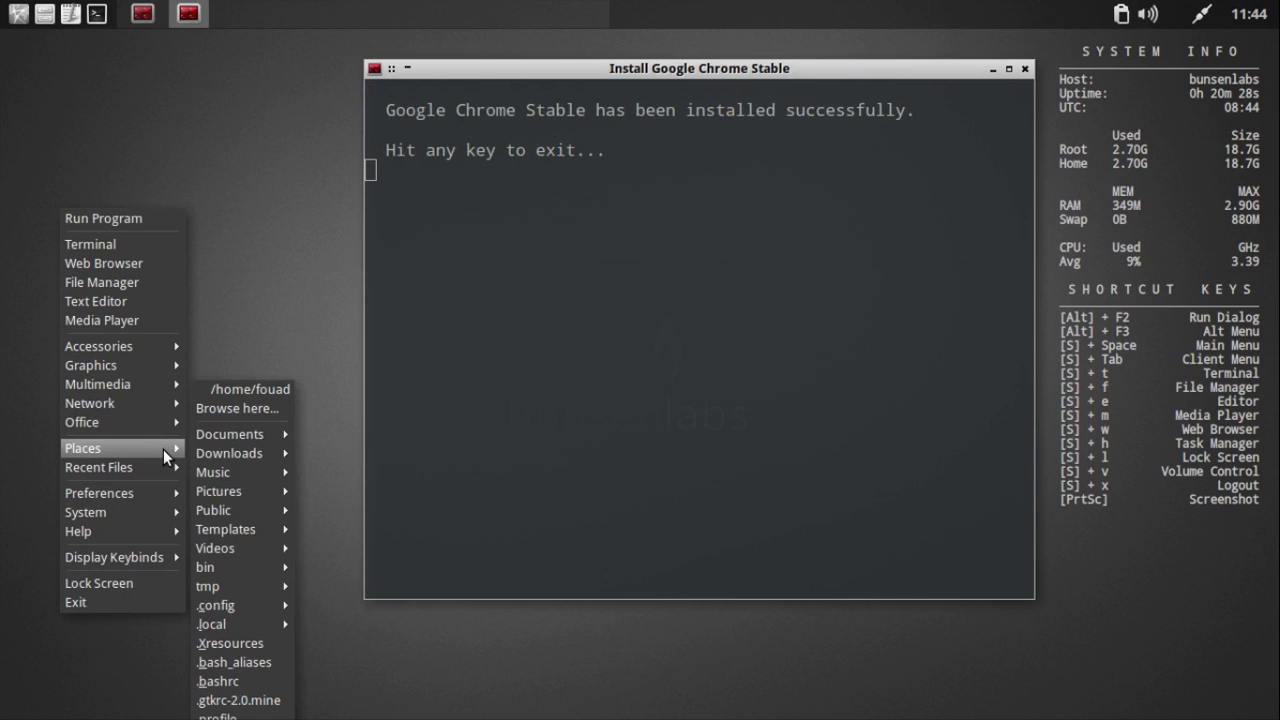
pyautogui.click(268, 217)
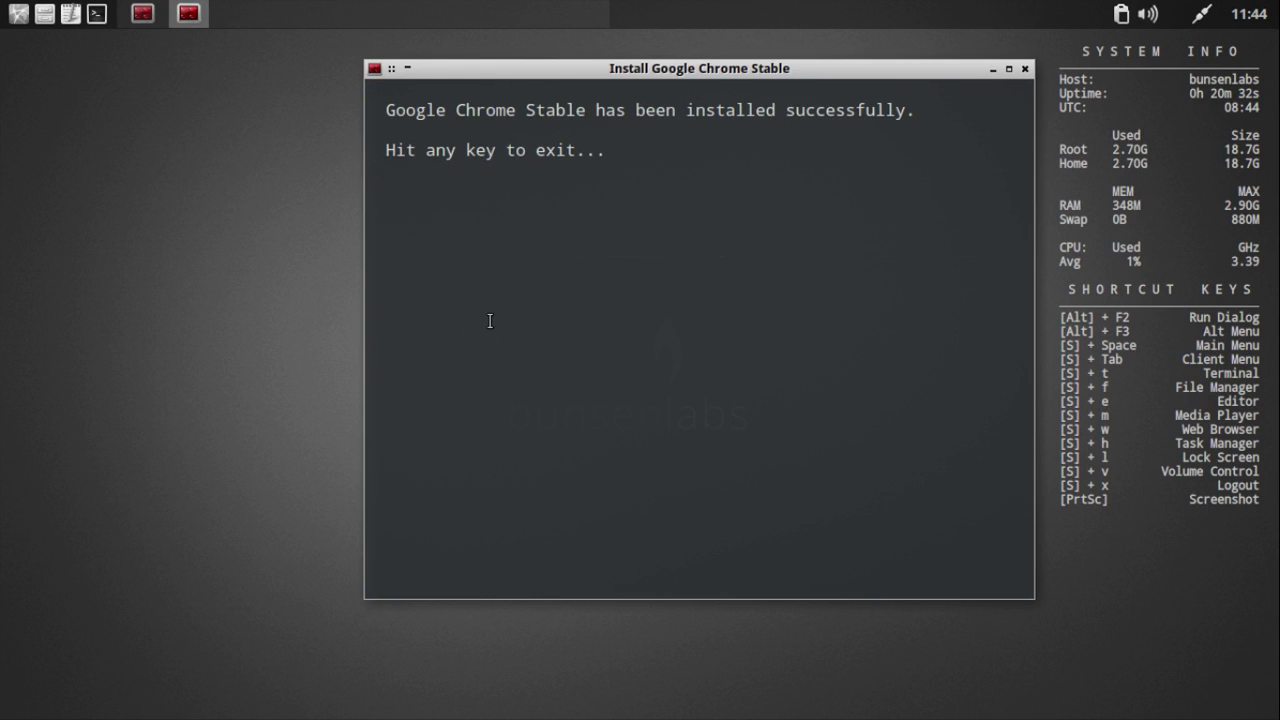
pyautogui.press('Return')
# Step: Look through the home folders in the desktop's Places list, including Documents, Pictures and the Terminal and Thunar folders in .config
pyautogui.rightClick(254, 141)
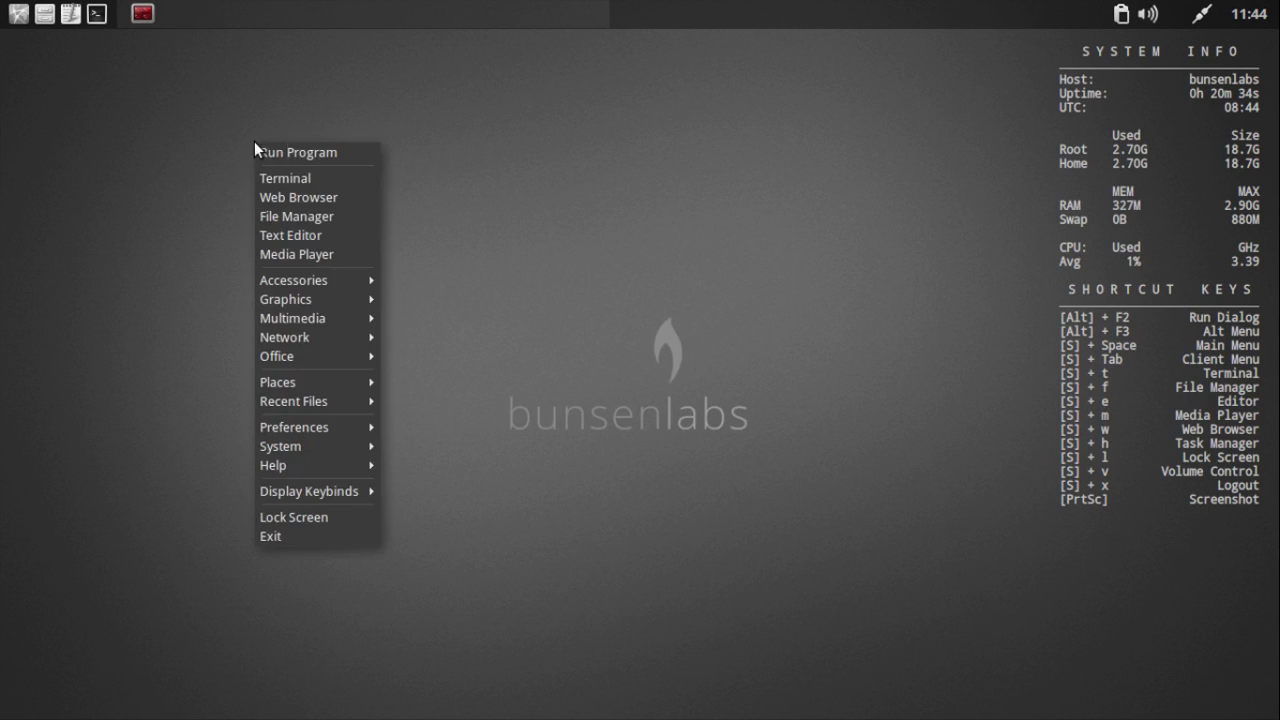
pyautogui.moveTo(349, 384)
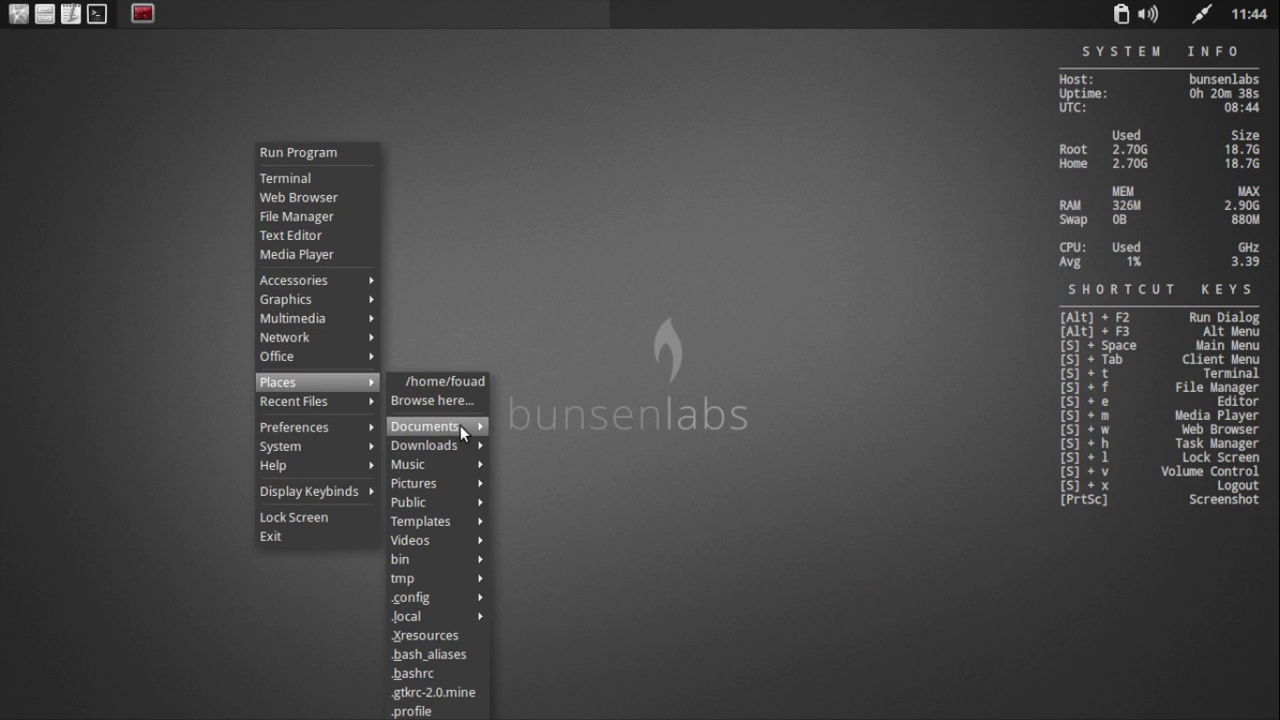
pyautogui.moveTo(465, 428)
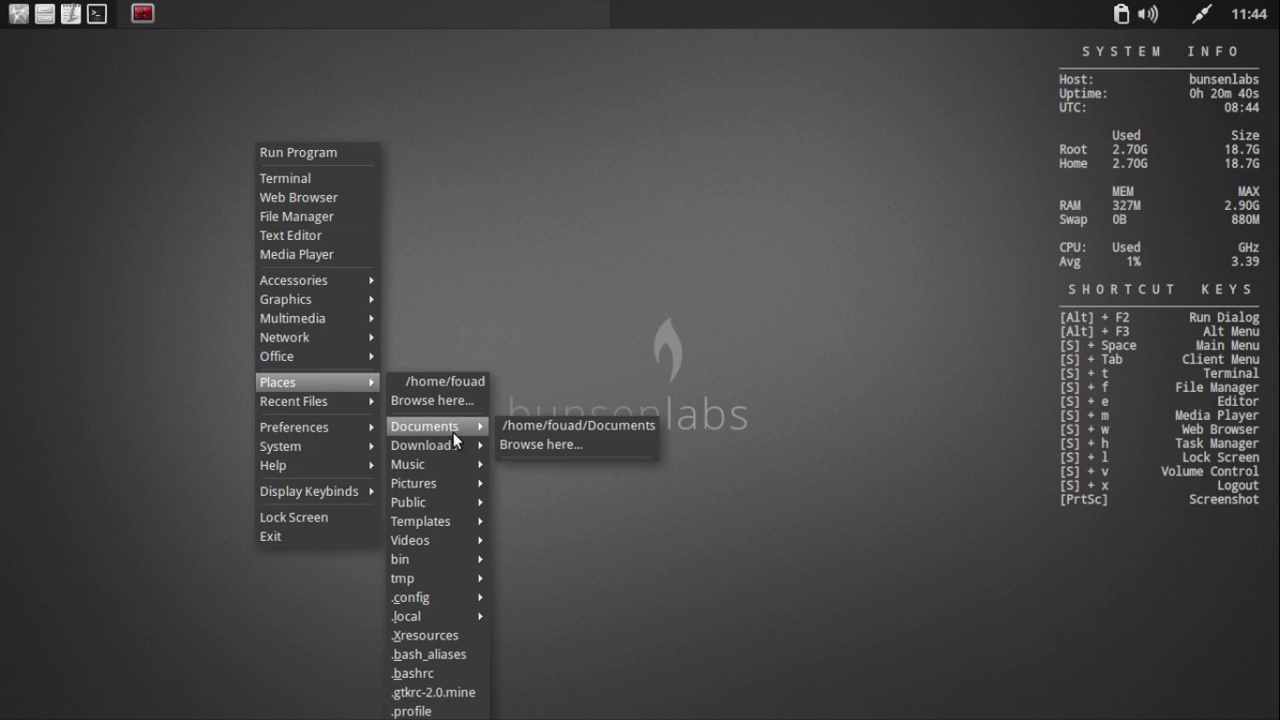
pyautogui.moveTo(469, 488)
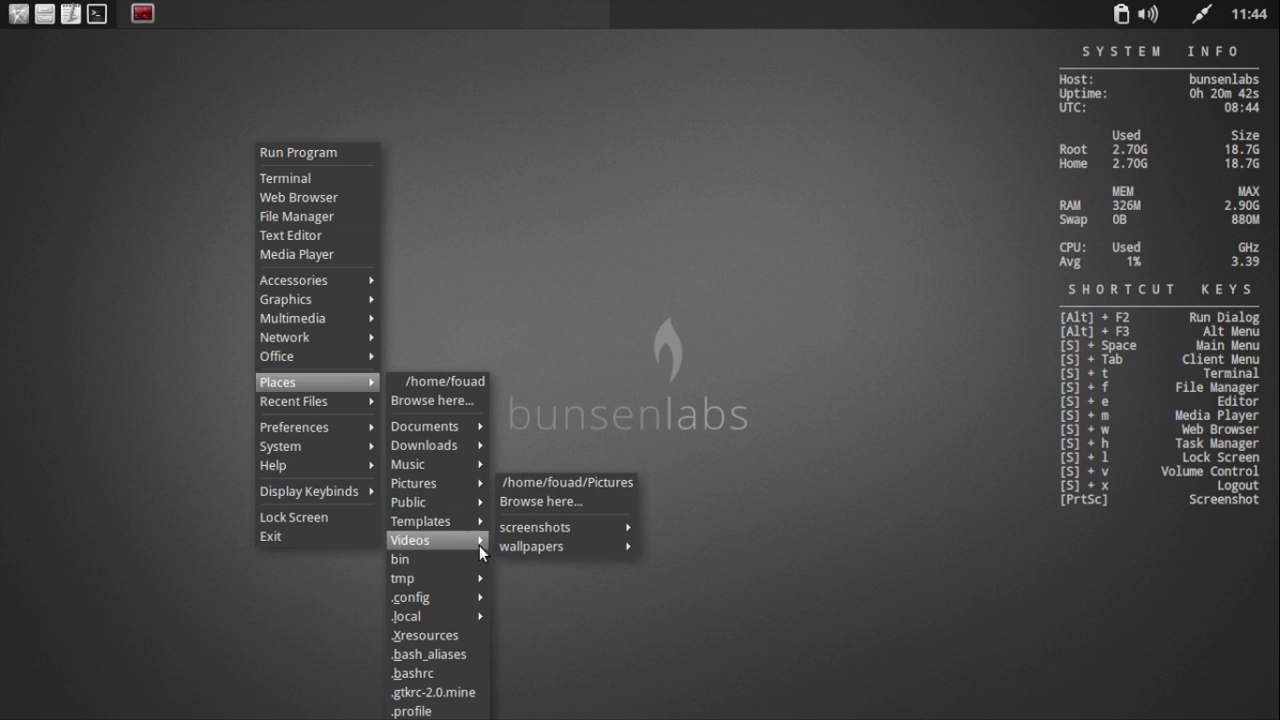
pyautogui.moveTo(464, 596)
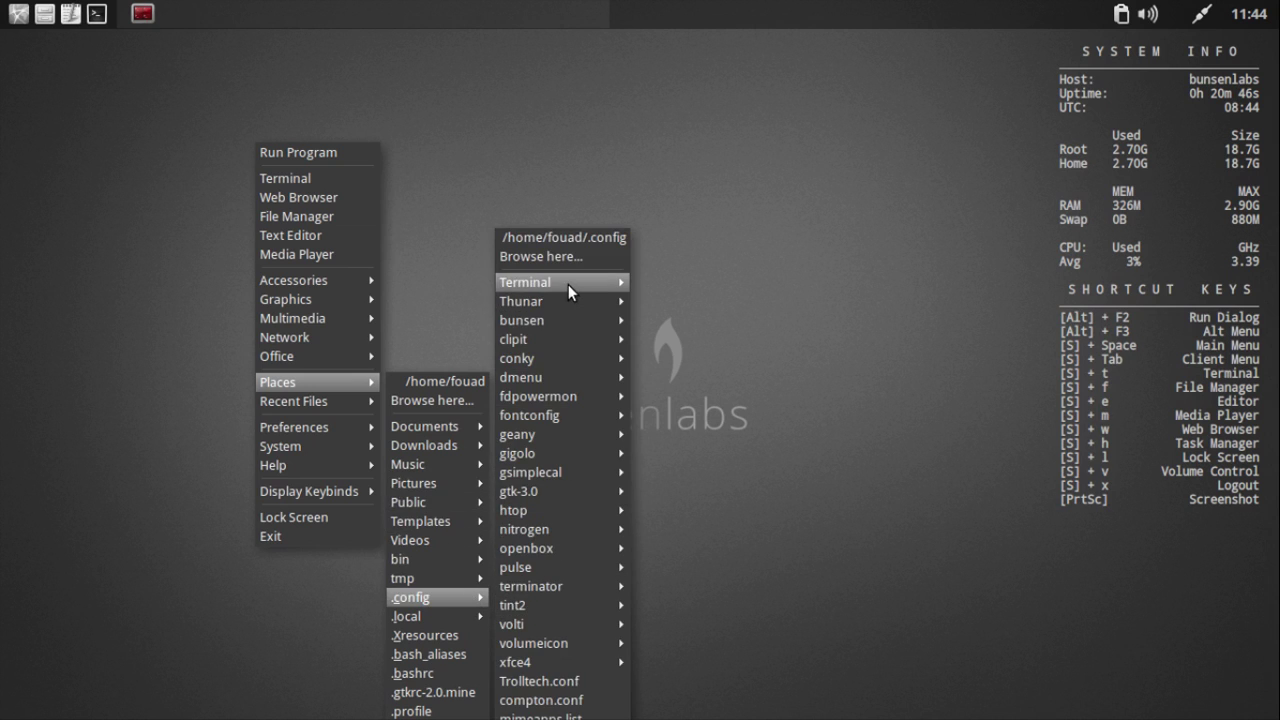
pyautogui.moveTo(568, 284)
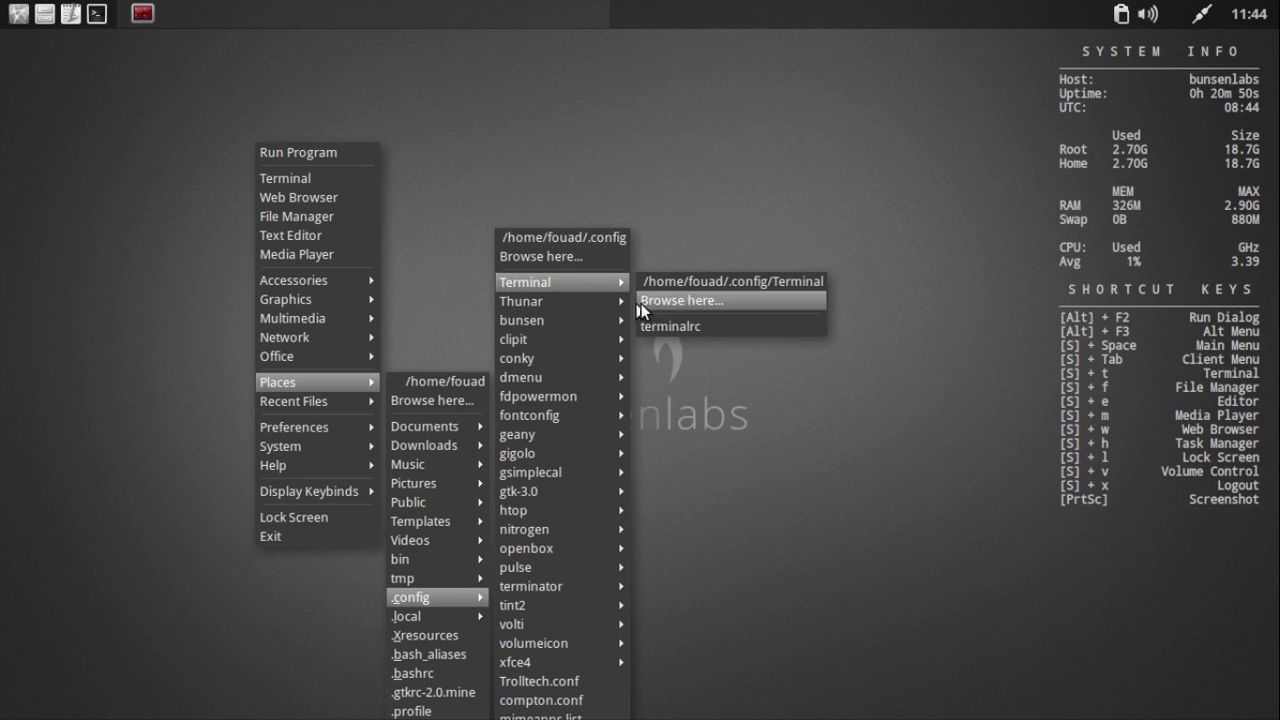
pyautogui.moveTo(604, 306)
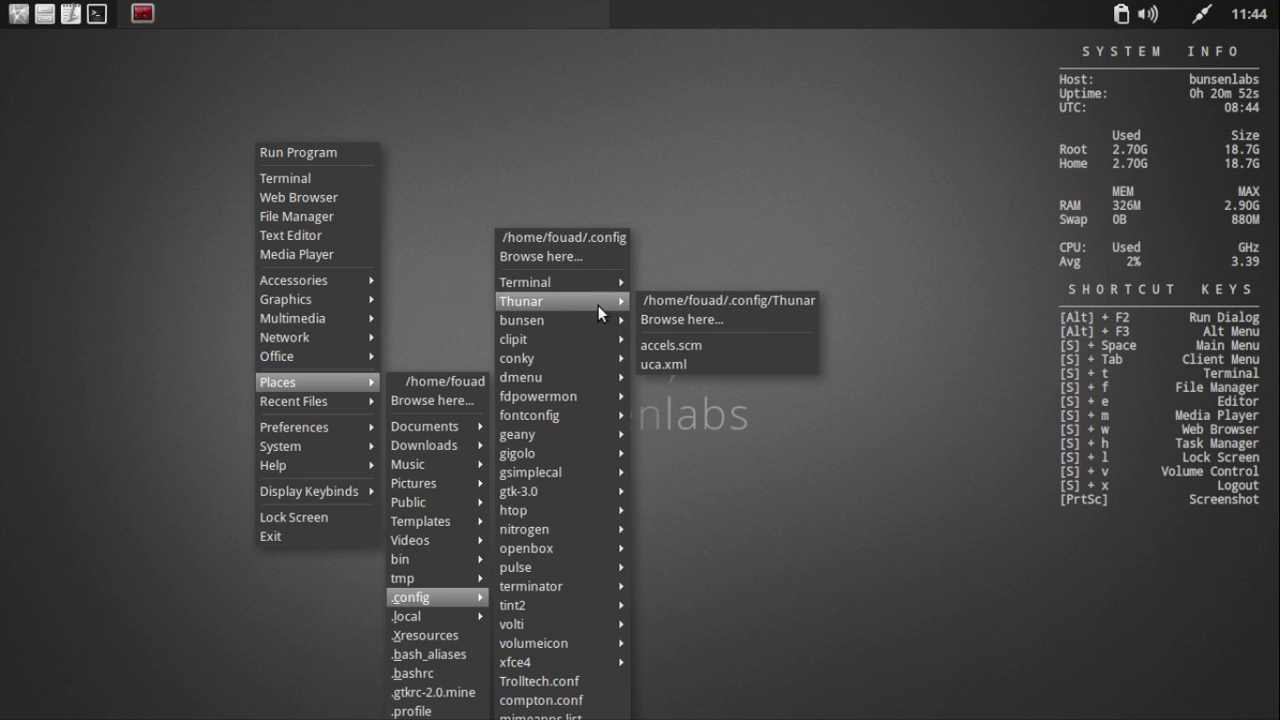
pyautogui.moveTo(568, 362)
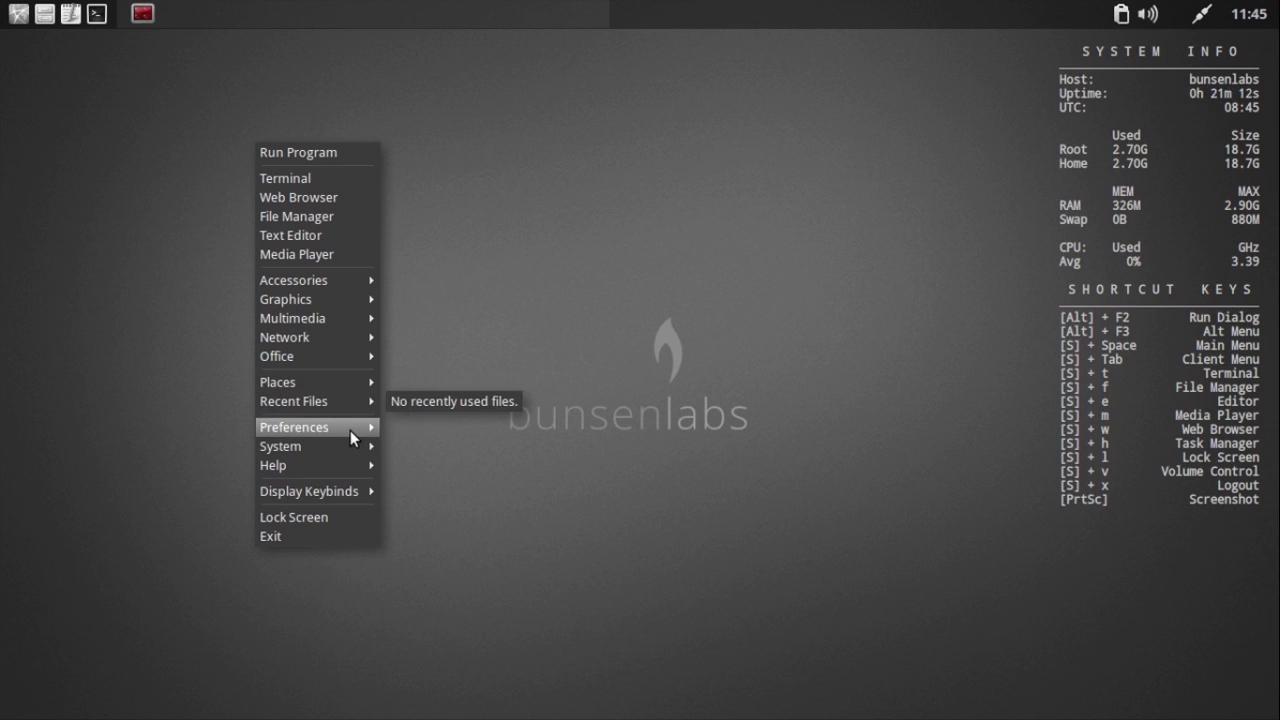
# Step: Look through the desktop's Openbox preferences, view the menu.xml file in Geany, and close it
pyautogui.moveTo(350, 430)
pyautogui.moveTo(422, 427)
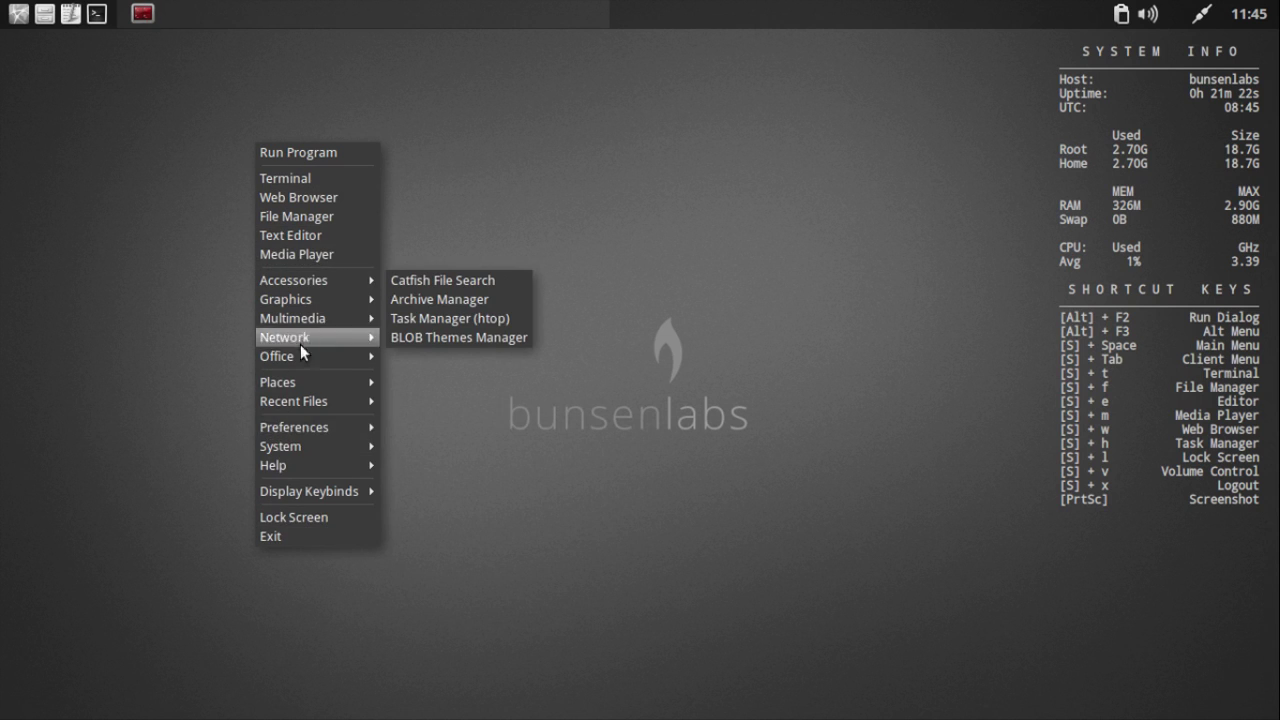
pyautogui.moveTo(311, 428)
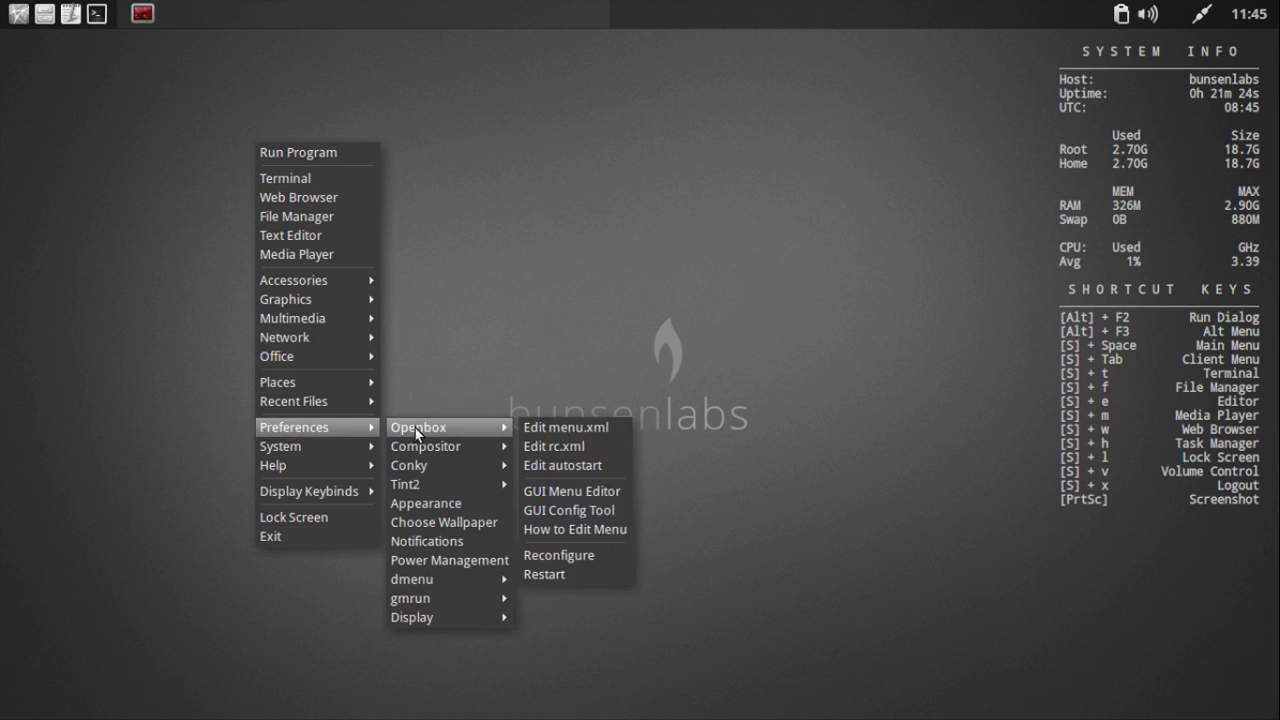
pyautogui.click(572, 430)
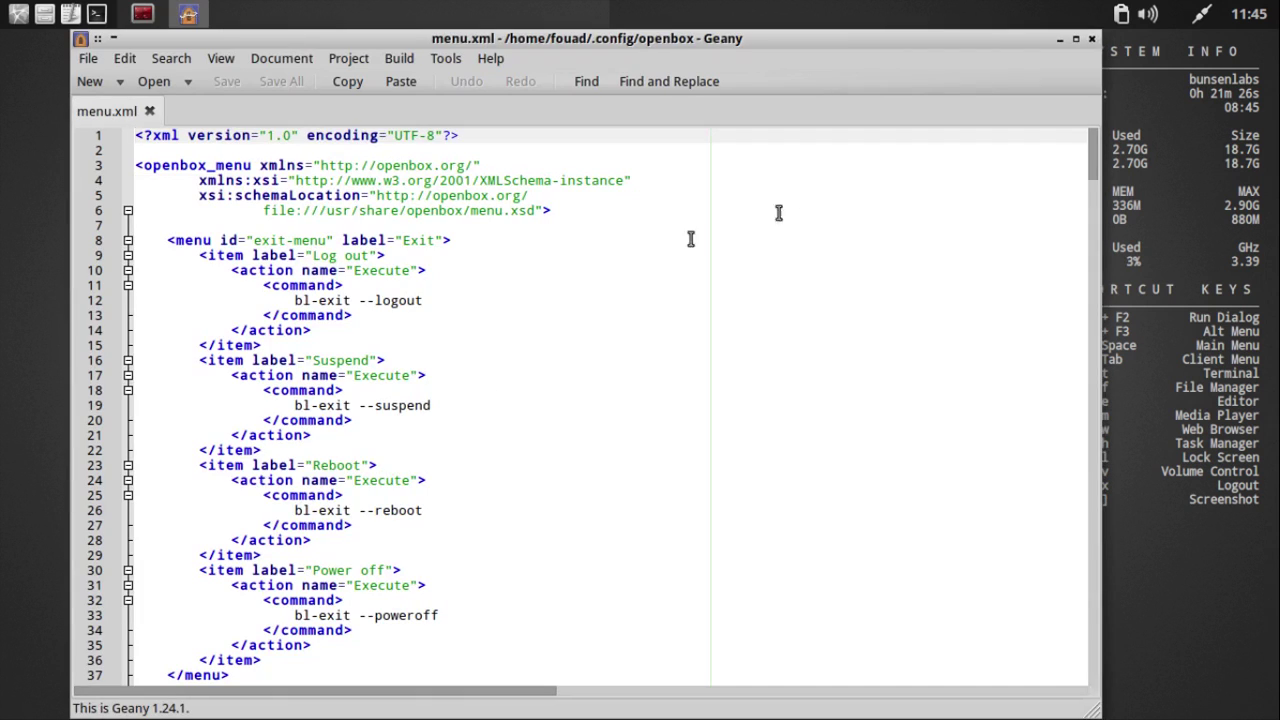
pyautogui.click(1091, 41)
# Step: Open Openbox's GUI Menu Editor from the desktop preferences and move its window aside
pyautogui.rightClick(291, 161)
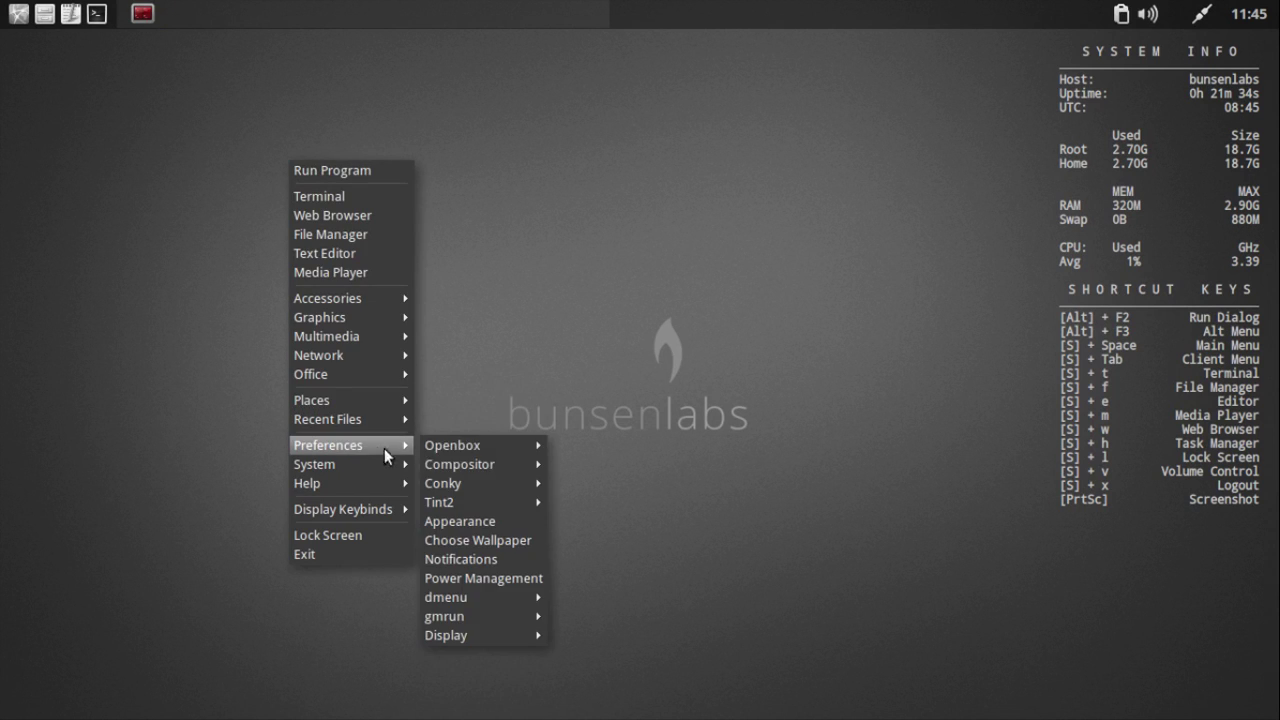
pyautogui.moveTo(488, 450)
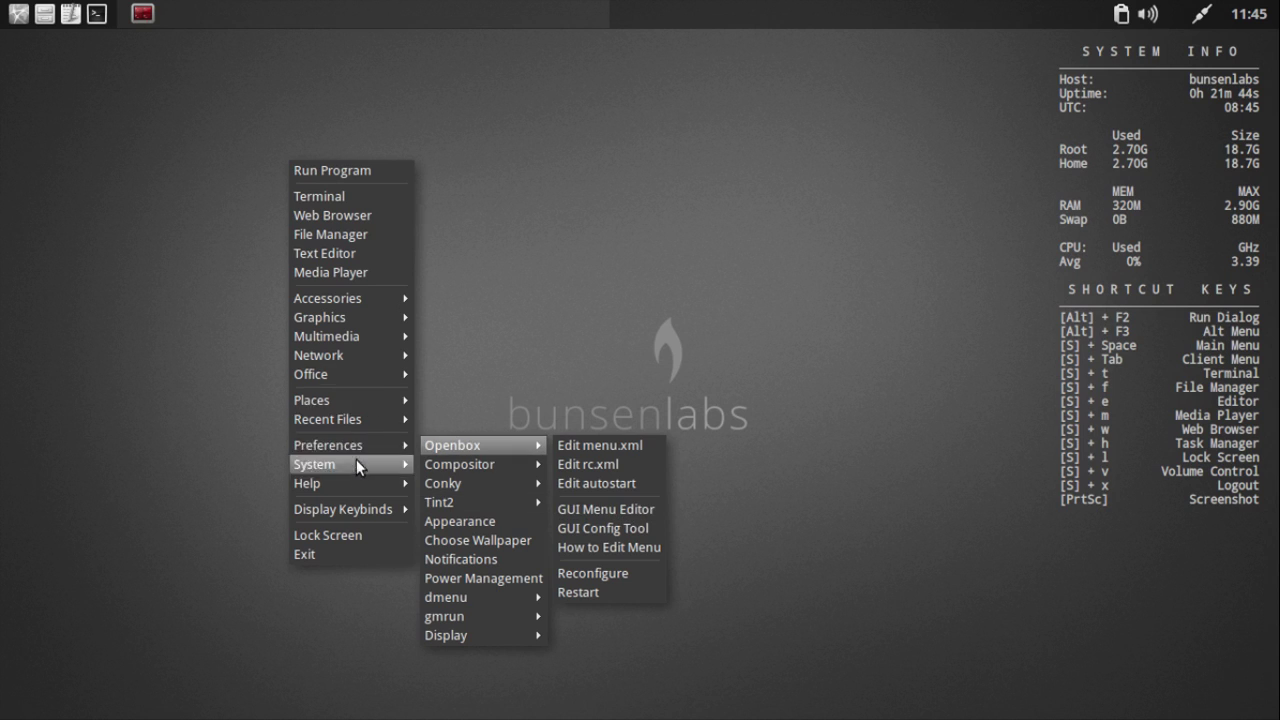
pyautogui.click(603, 508)
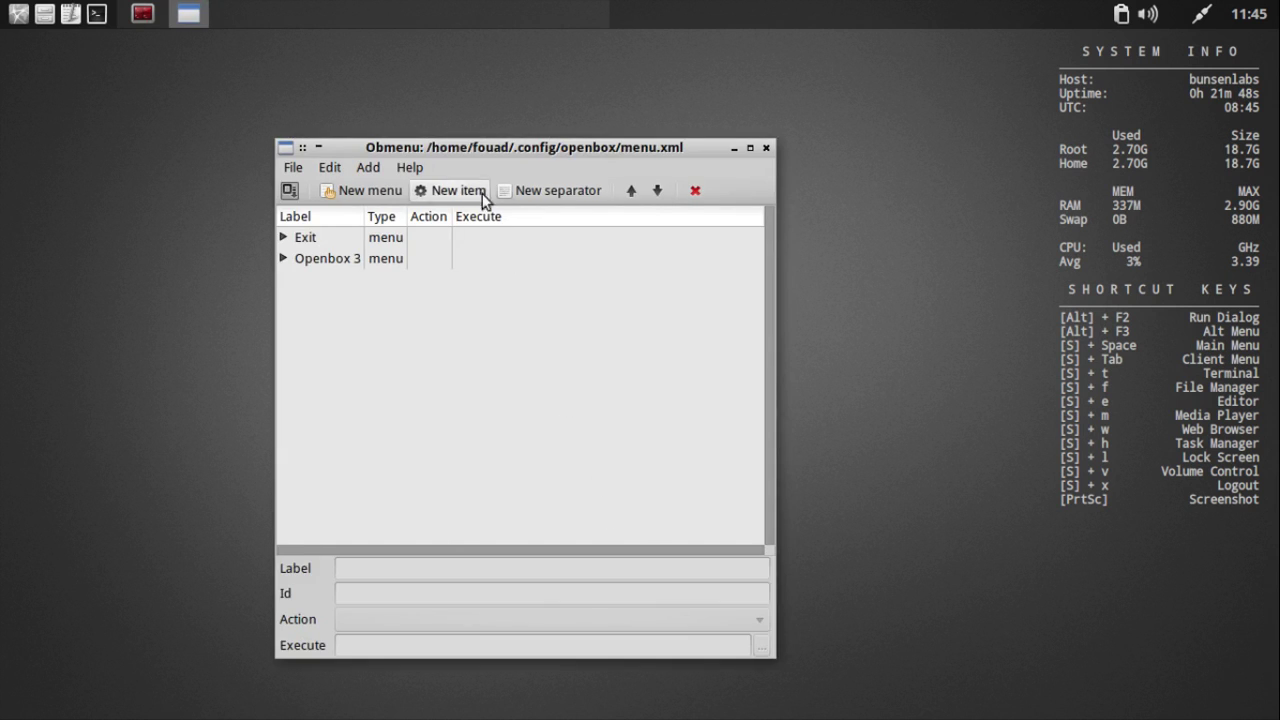
pyautogui.moveTo(472, 149); pyautogui.dragTo(399, 79)
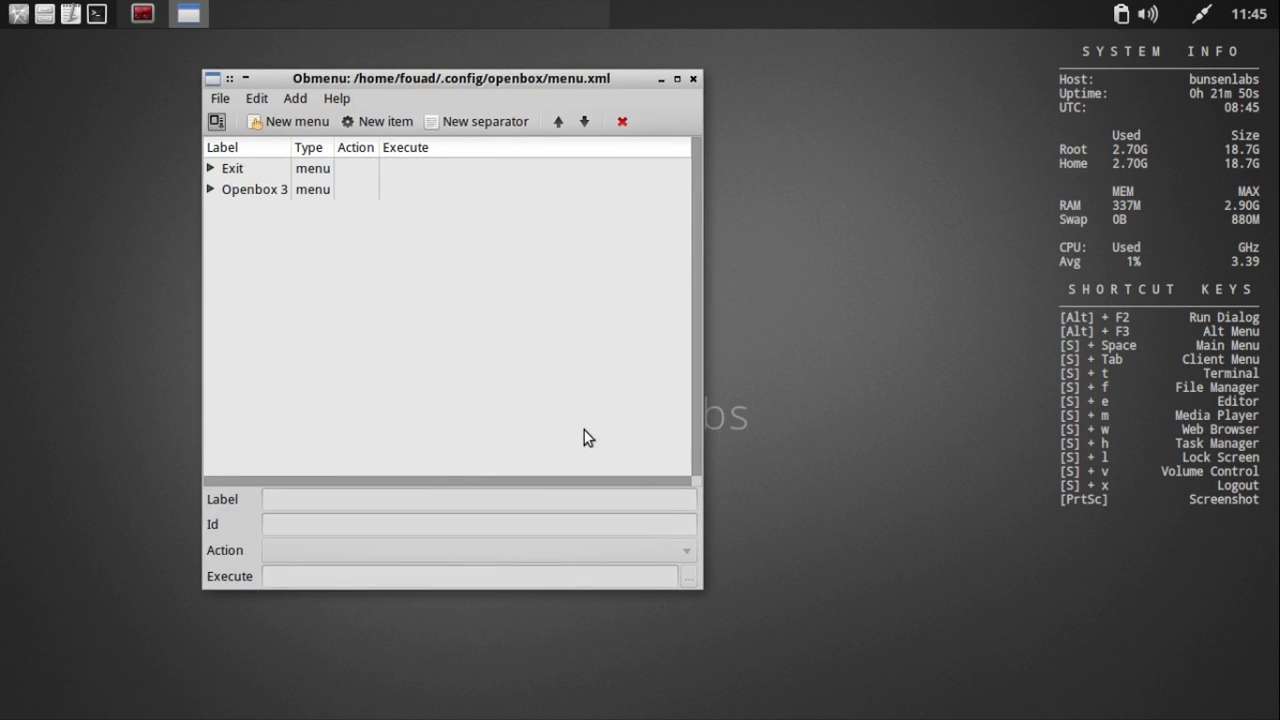
# Step: Open a terminal and run sudo apt-get install gedit
pyautogui.click(96, 14)
pyautogui.moveTo(603, 223); pyautogui.dragTo(289, 80)
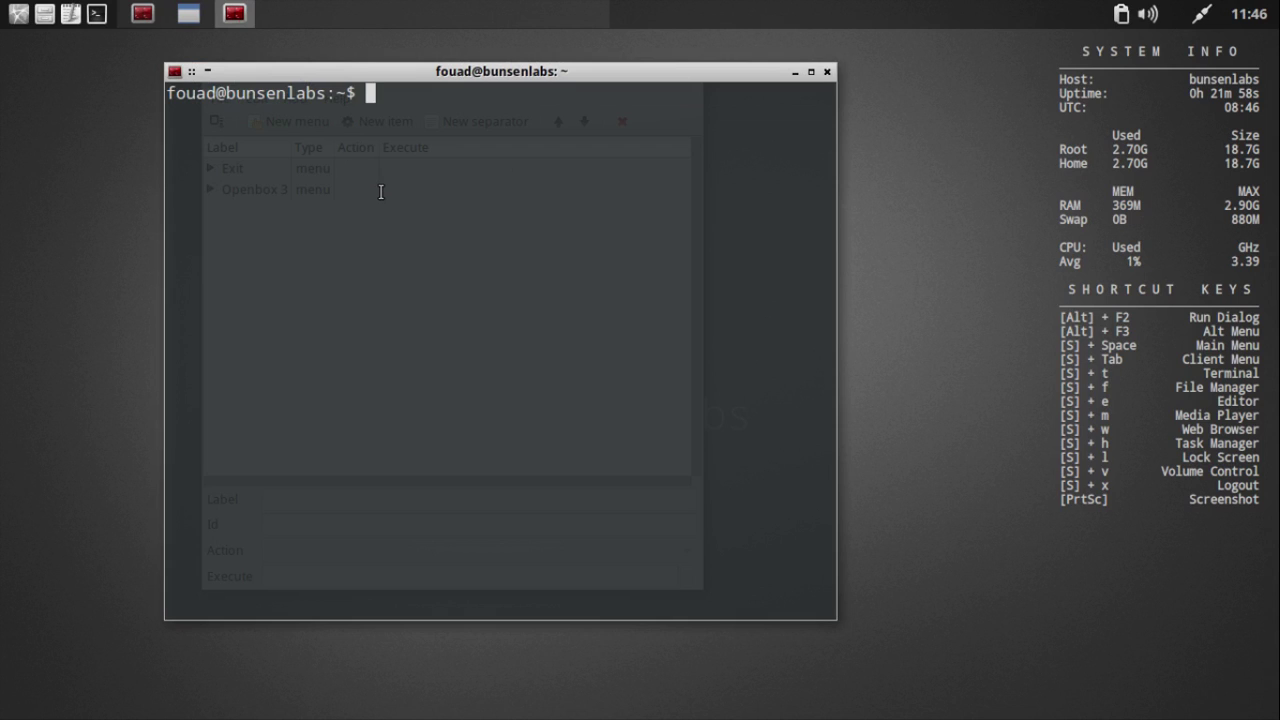
pyautogui.write('sudo ')
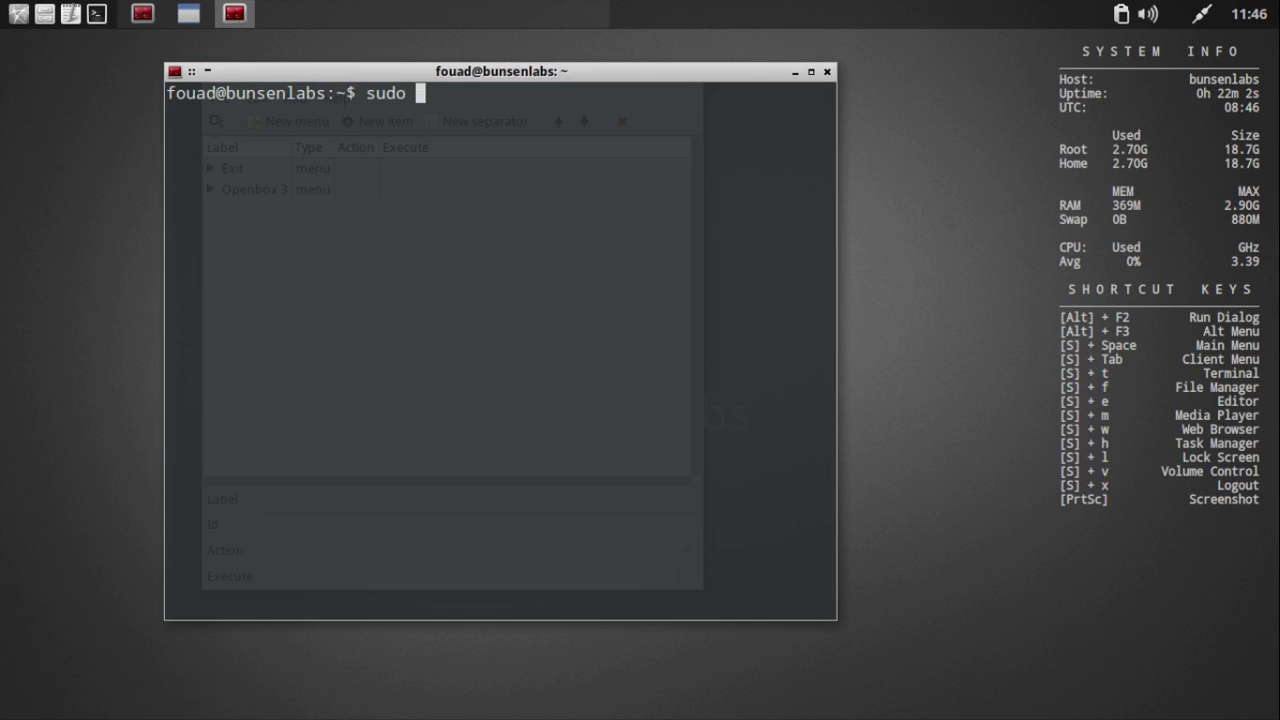
pyautogui.write('apt-get ')
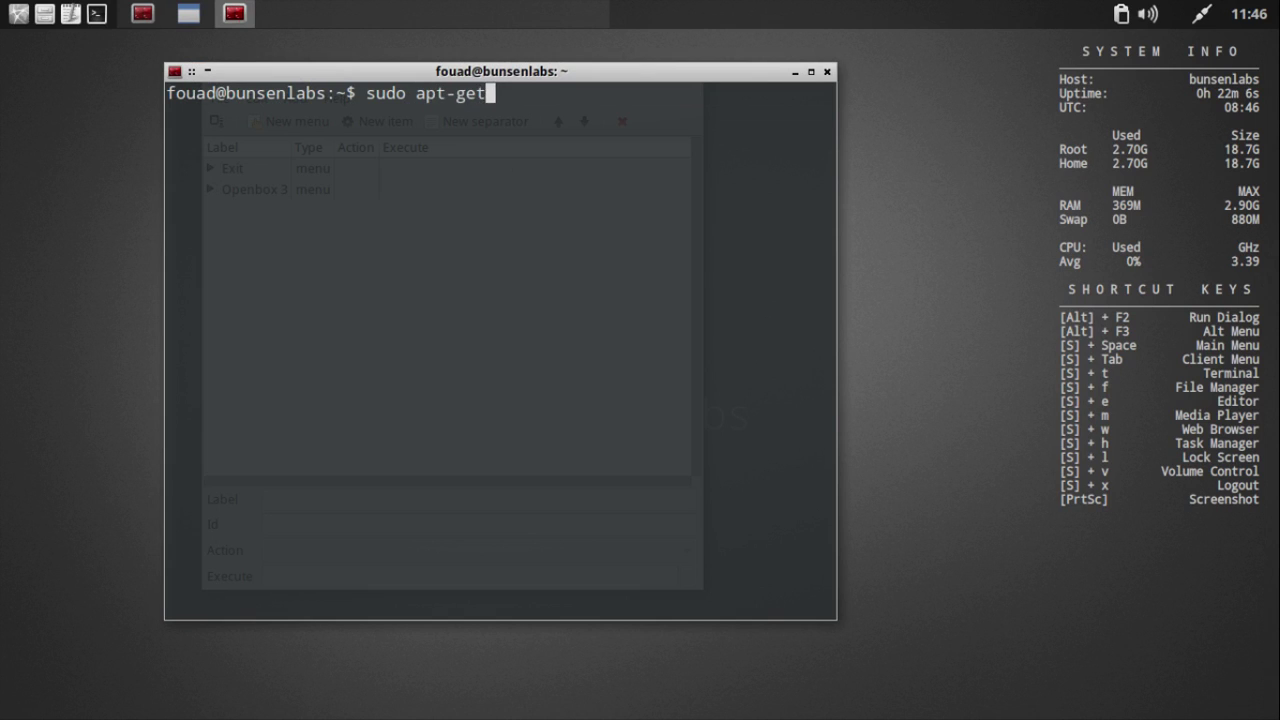
pyautogui.write('install gedit')
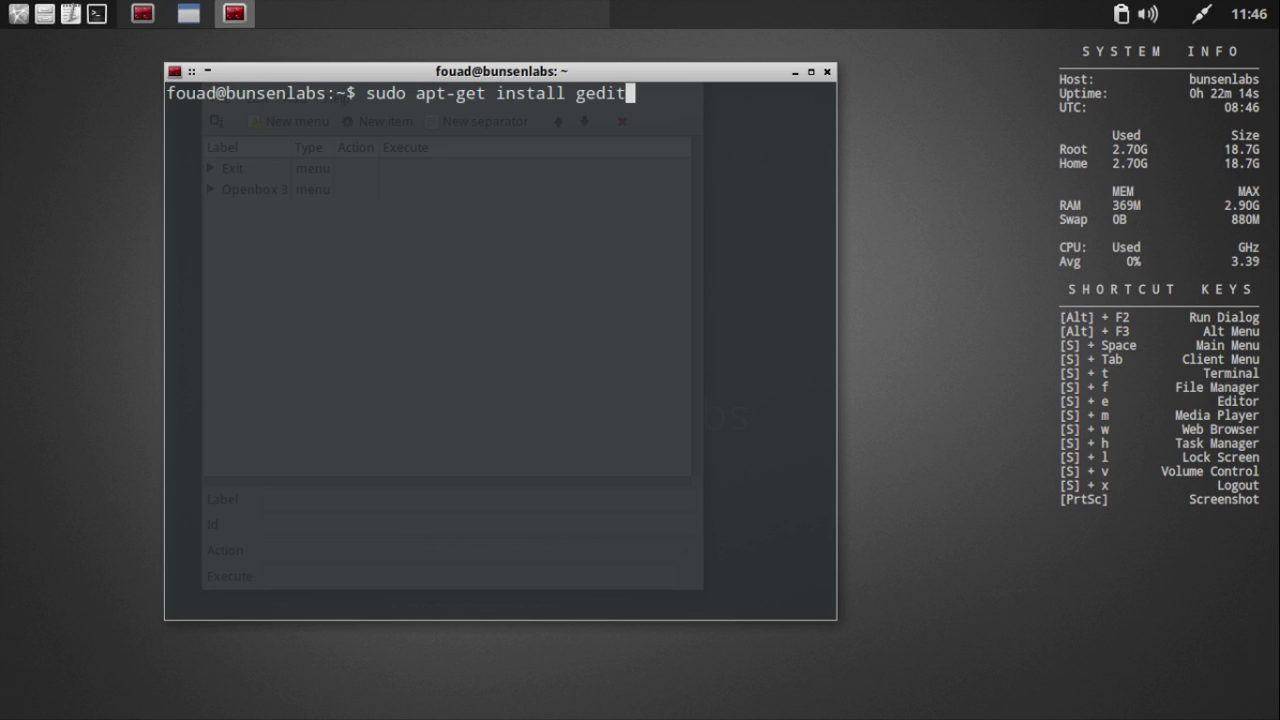
pyautogui.press('Return')
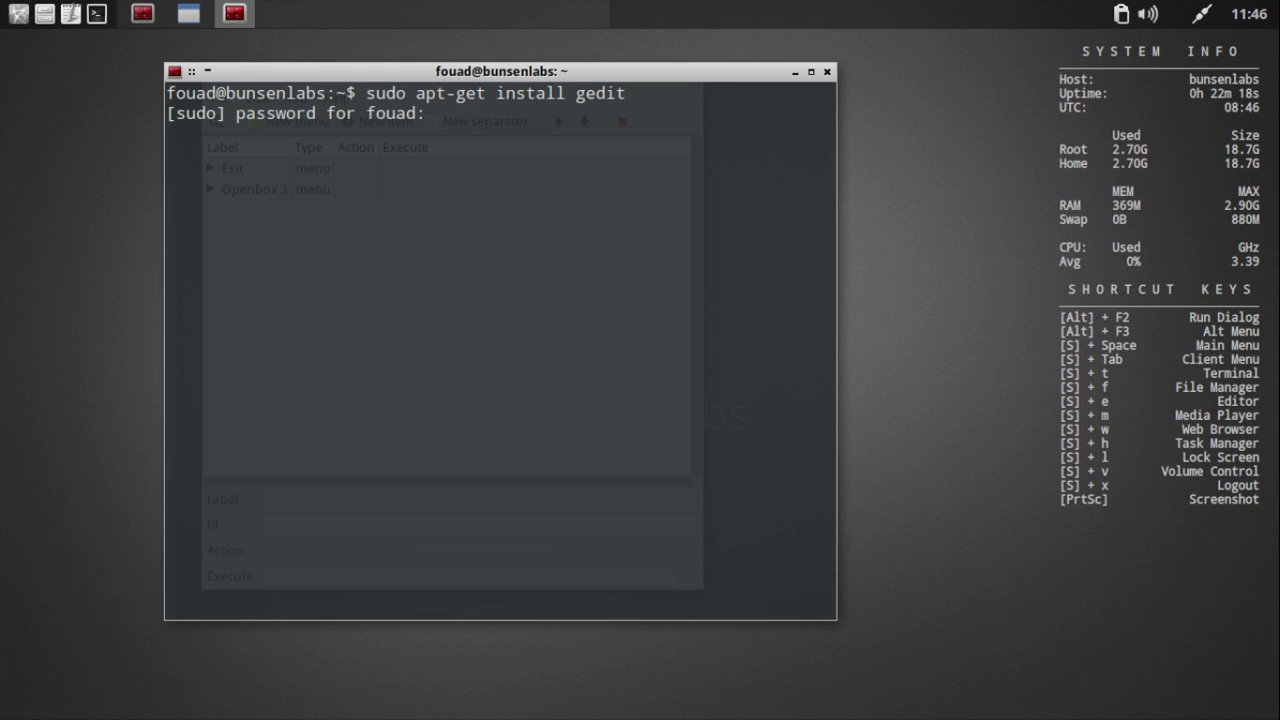
# Step: Submit the sudo password, agree to installing the gedit packages, and exit the terminal when the installation is done
pyautogui.press('Return')
pyautogui.write('y')
pyautogui.press('Return')
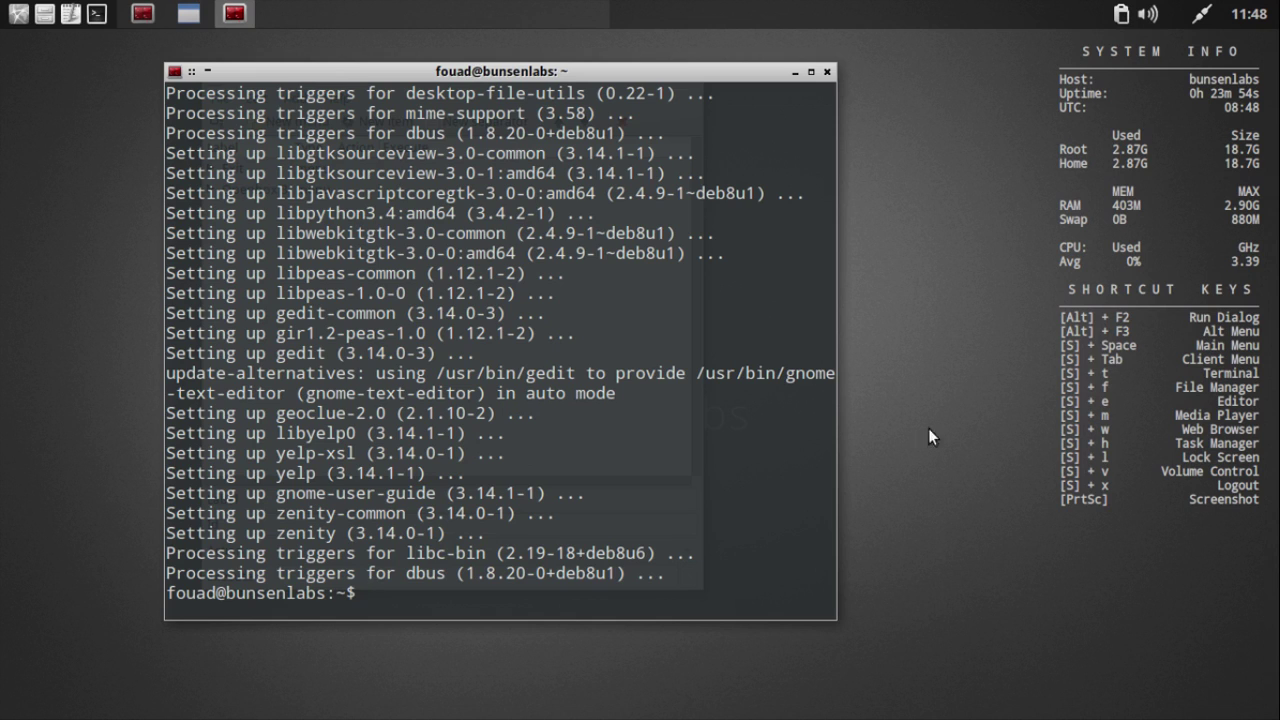
pyautogui.write('exit')
pyautogui.press('Return')
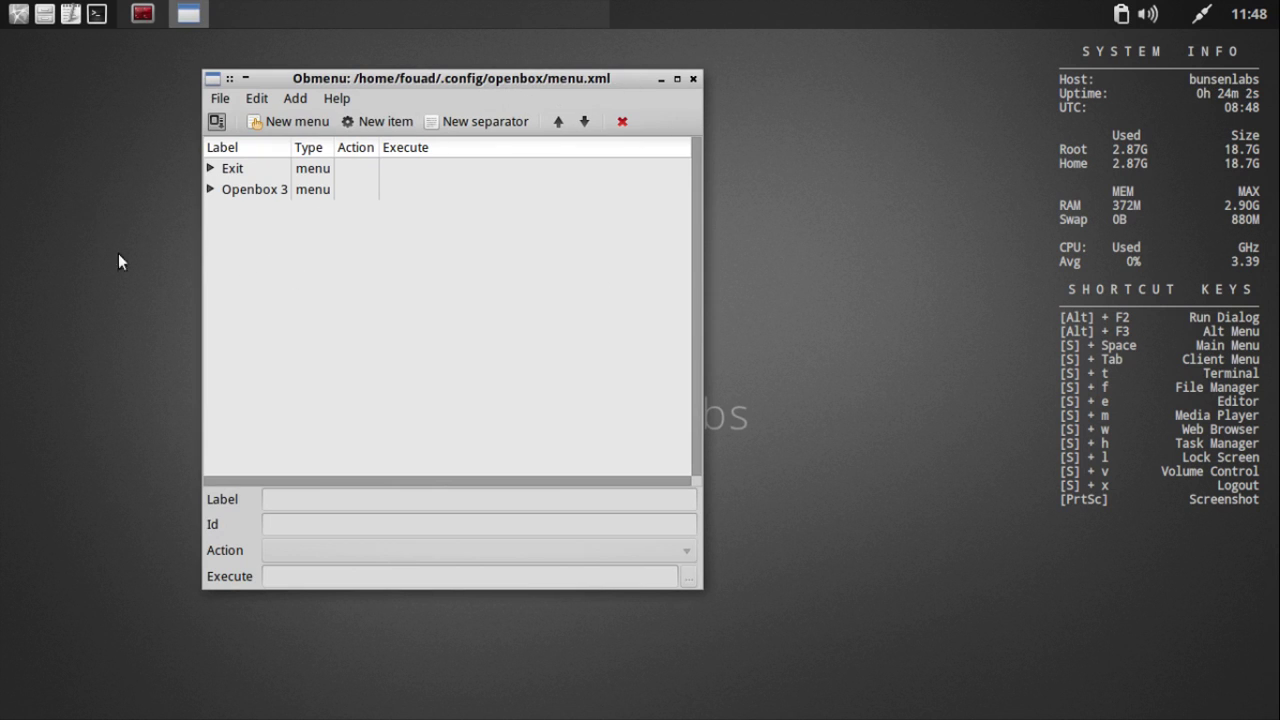
# Step: Check the desktop's launcher, moving the menu editor window out of the way, and close the editor
pyautogui.rightClick(80, 242)
pyautogui.moveTo(131, 387)
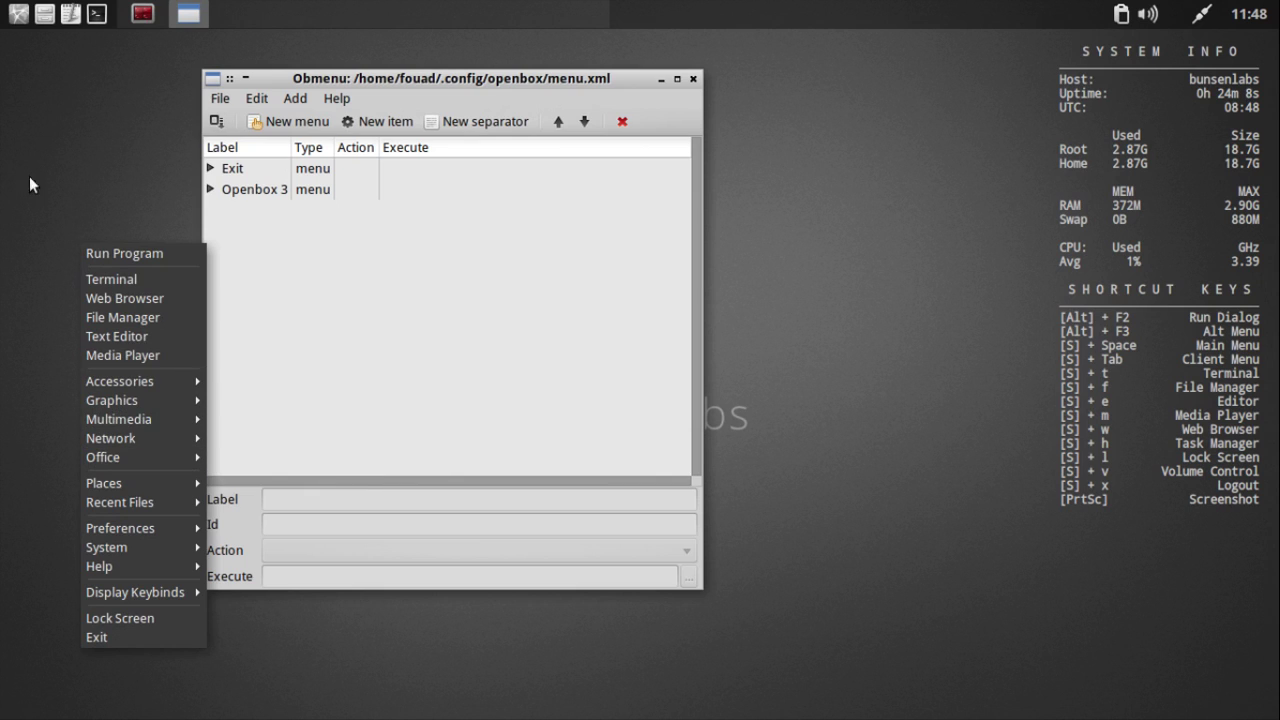
pyautogui.click(370, 83)
pyautogui.moveTo(370, 83); pyautogui.dragTo(584, 115)
pyautogui.rightClick(79, 158)
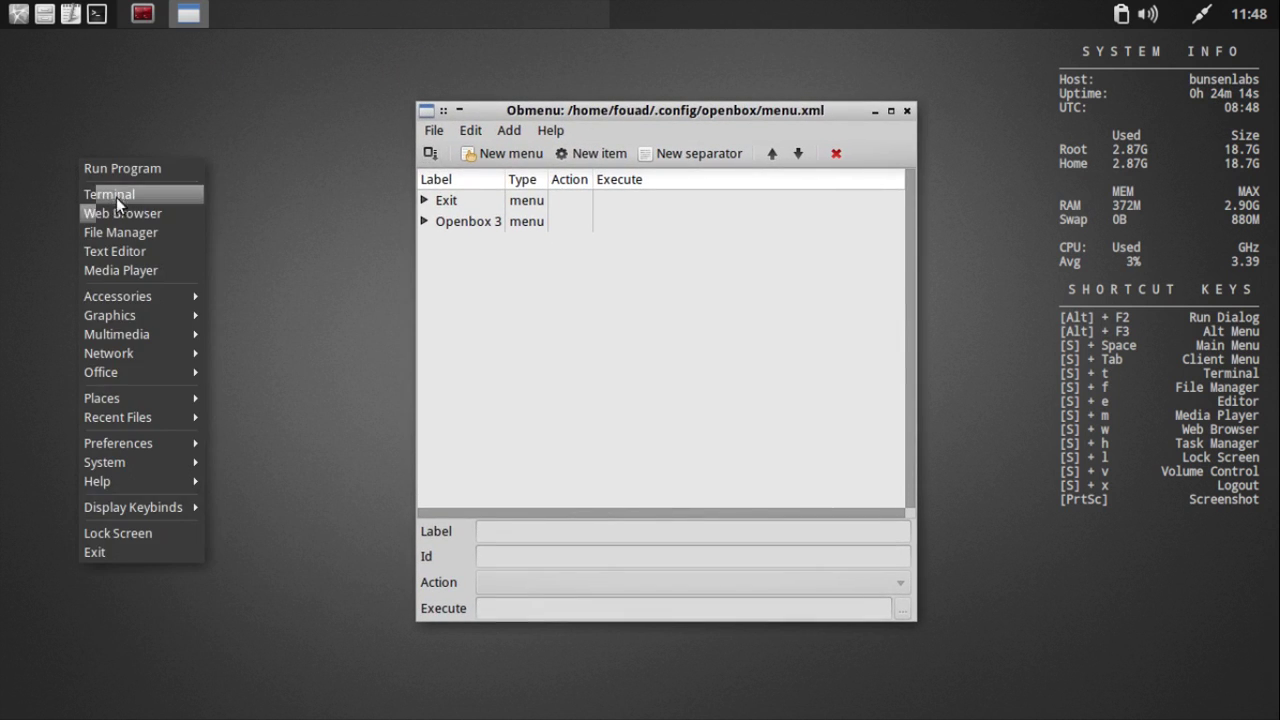
pyautogui.click(305, 275)
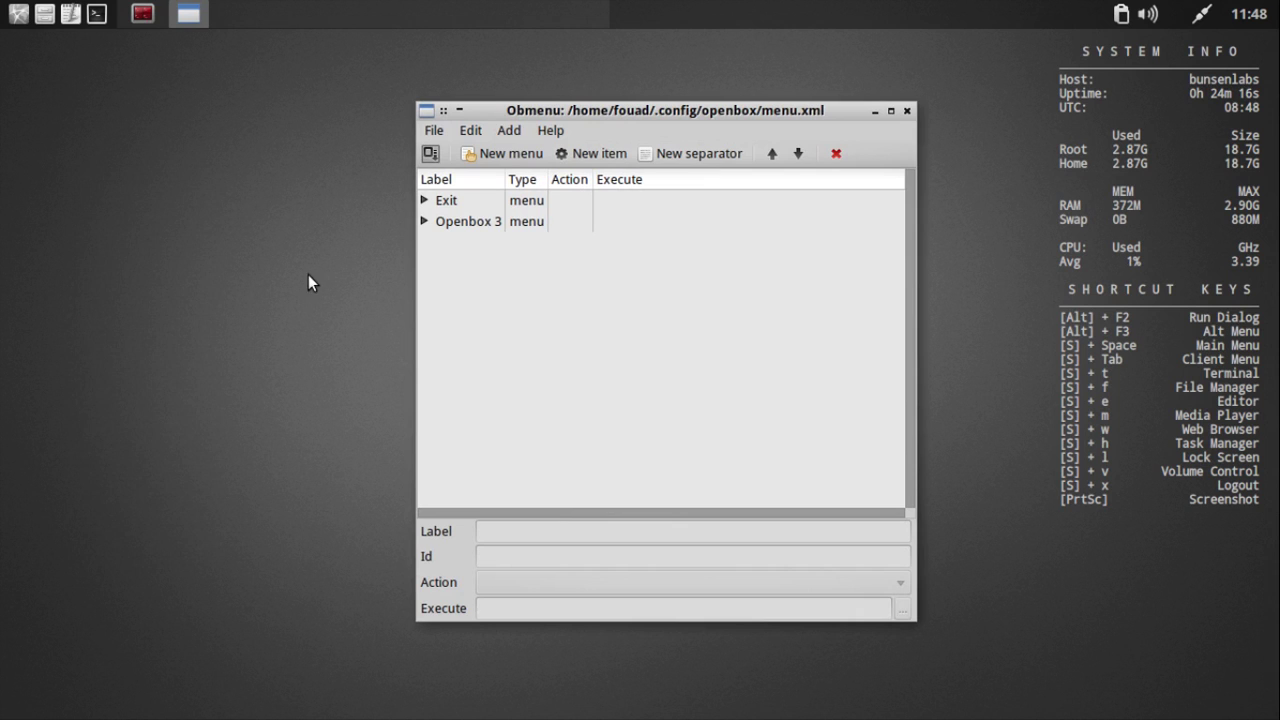
pyautogui.click(907, 110)
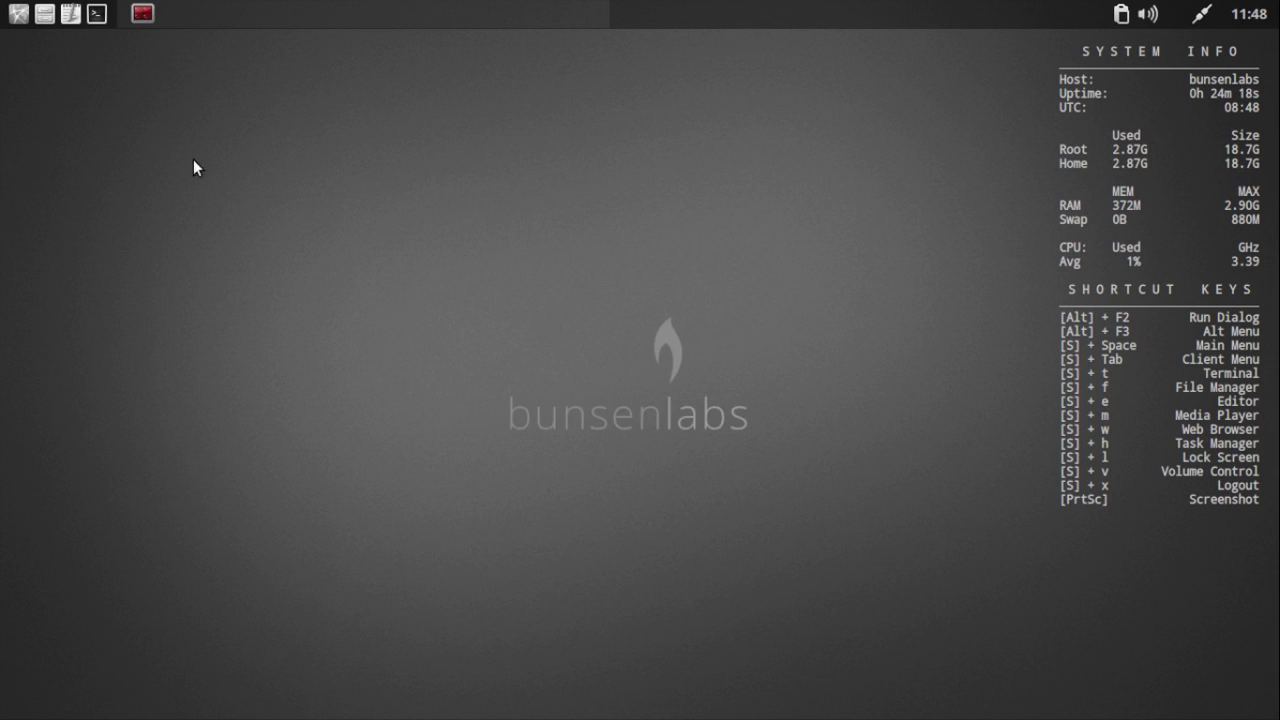
# Step: Reopen Openbox's GUI Menu Editor from the desktop preferences
pyautogui.rightClick(166, 154)
pyautogui.moveTo(223, 439)
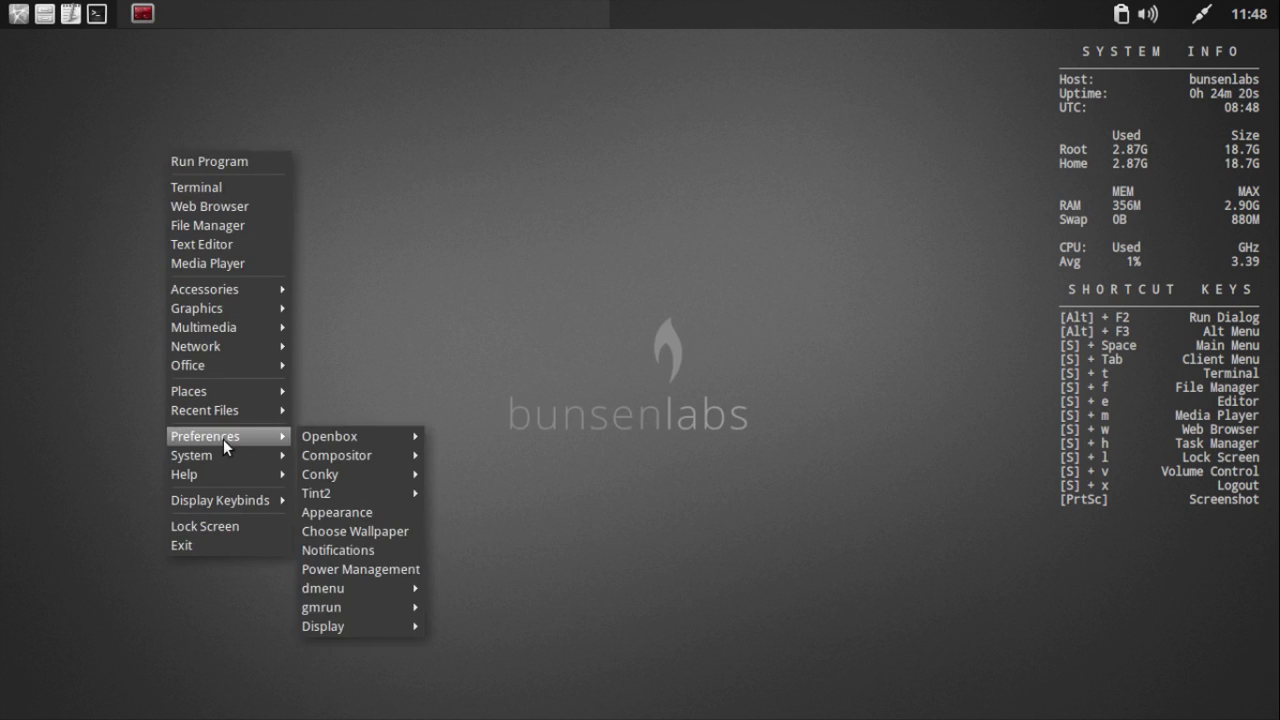
pyautogui.moveTo(324, 437)
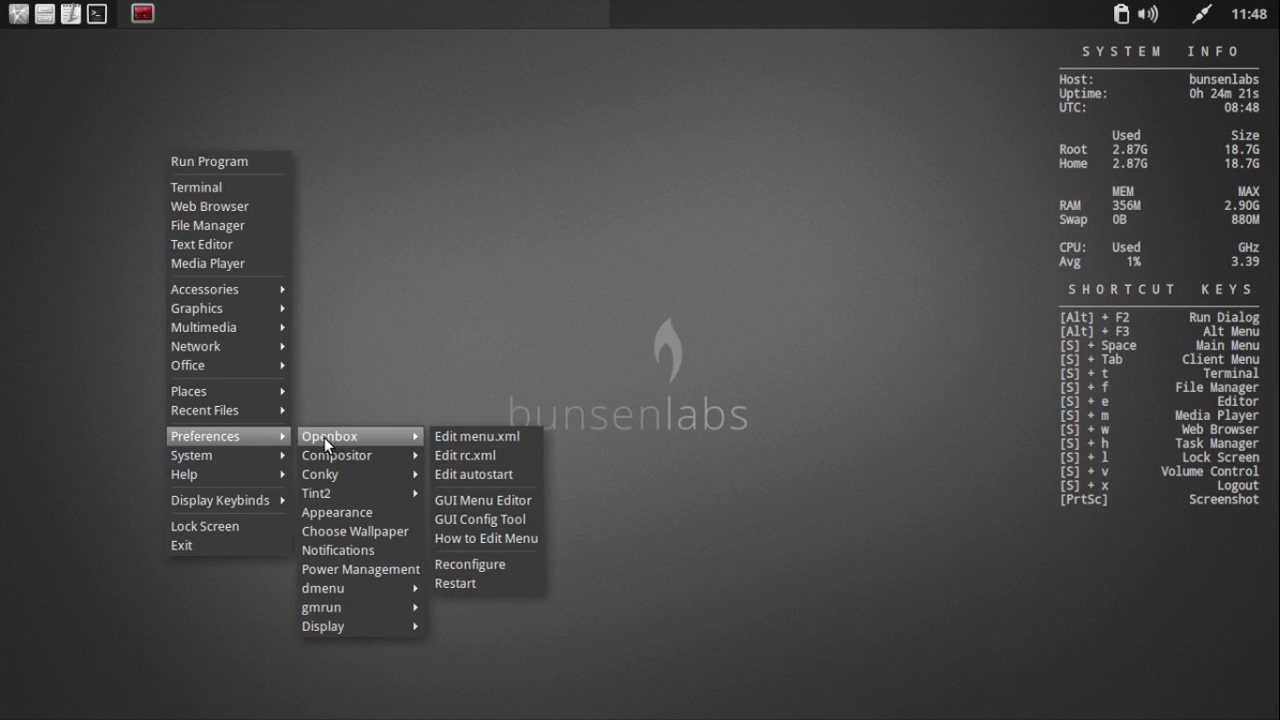
pyautogui.click(506, 501)
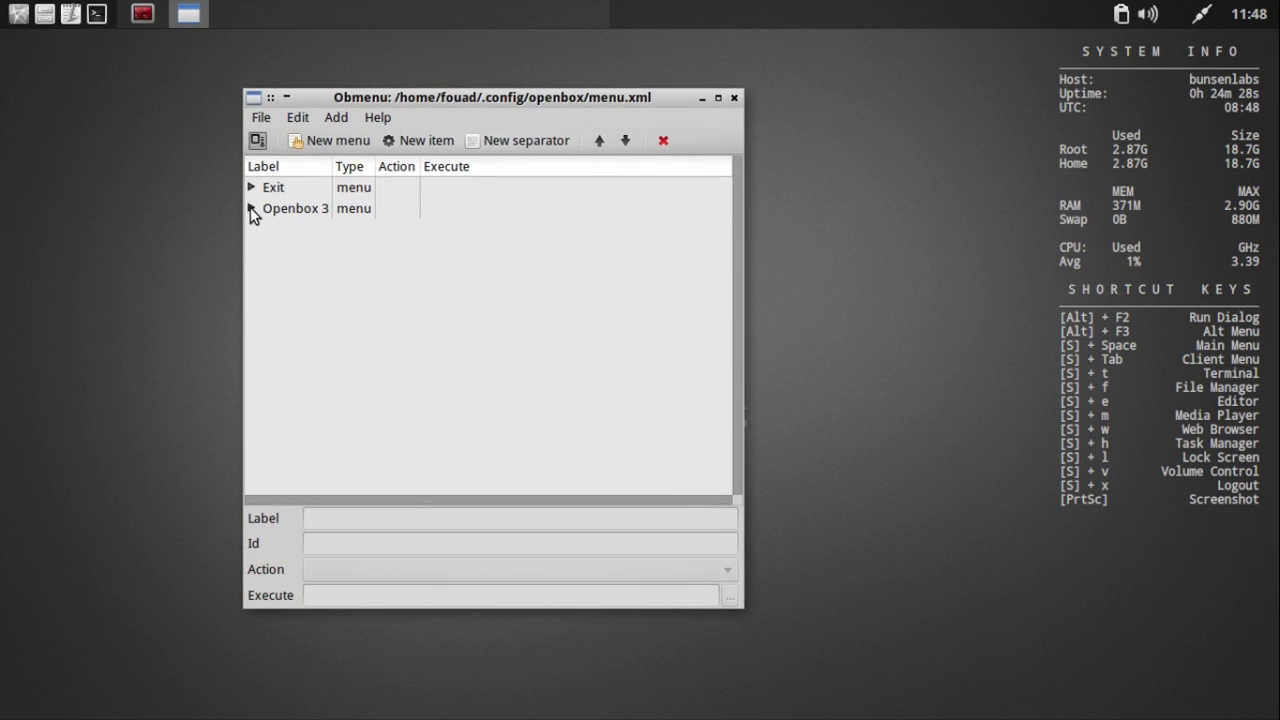
# Step: Expand the Accessories submenu under Openbox 3 and add a new item above Catfish File Search
pyautogui.click(251, 208)
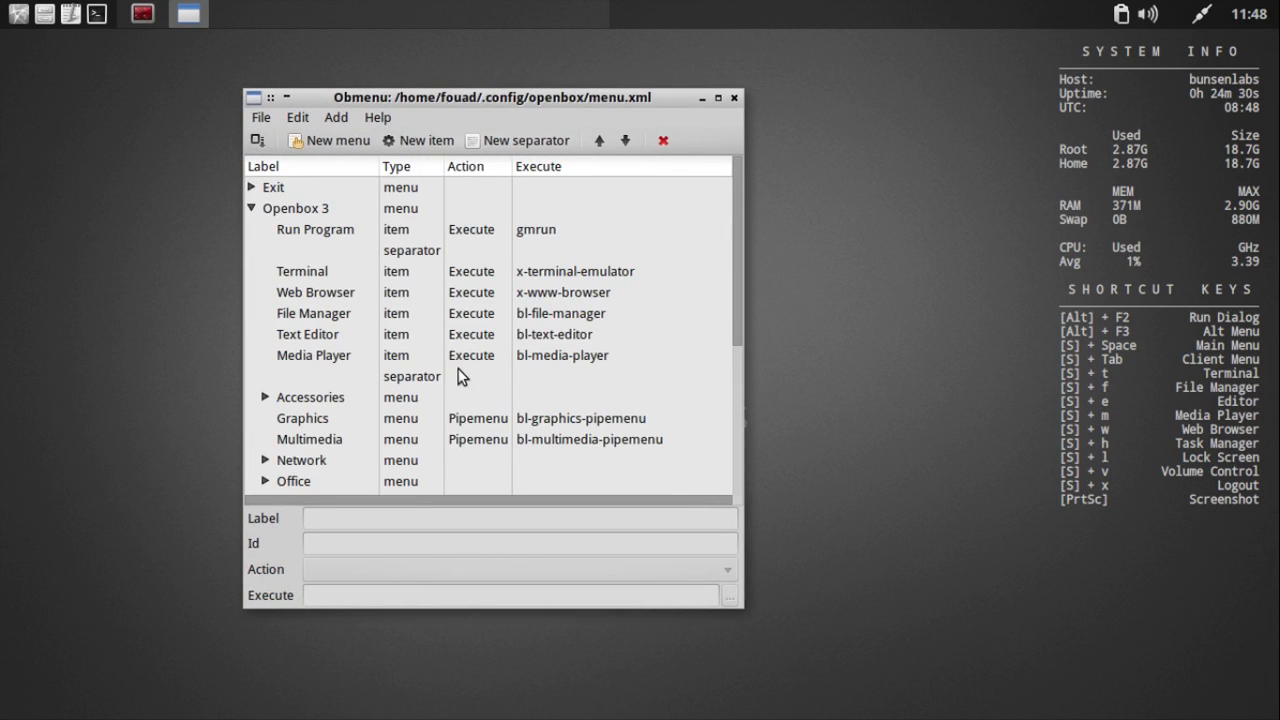
pyautogui.moveTo(733, 262); pyautogui.dragTo(739, 336)
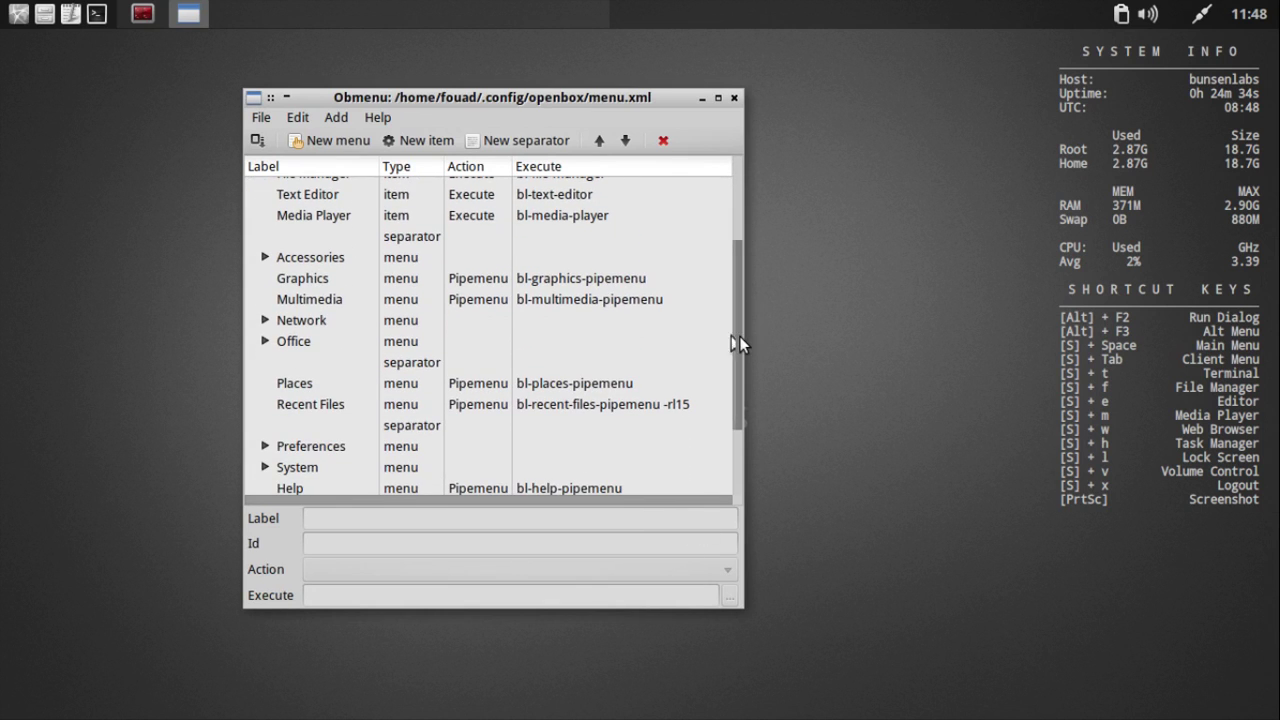
pyautogui.click(295, 262)
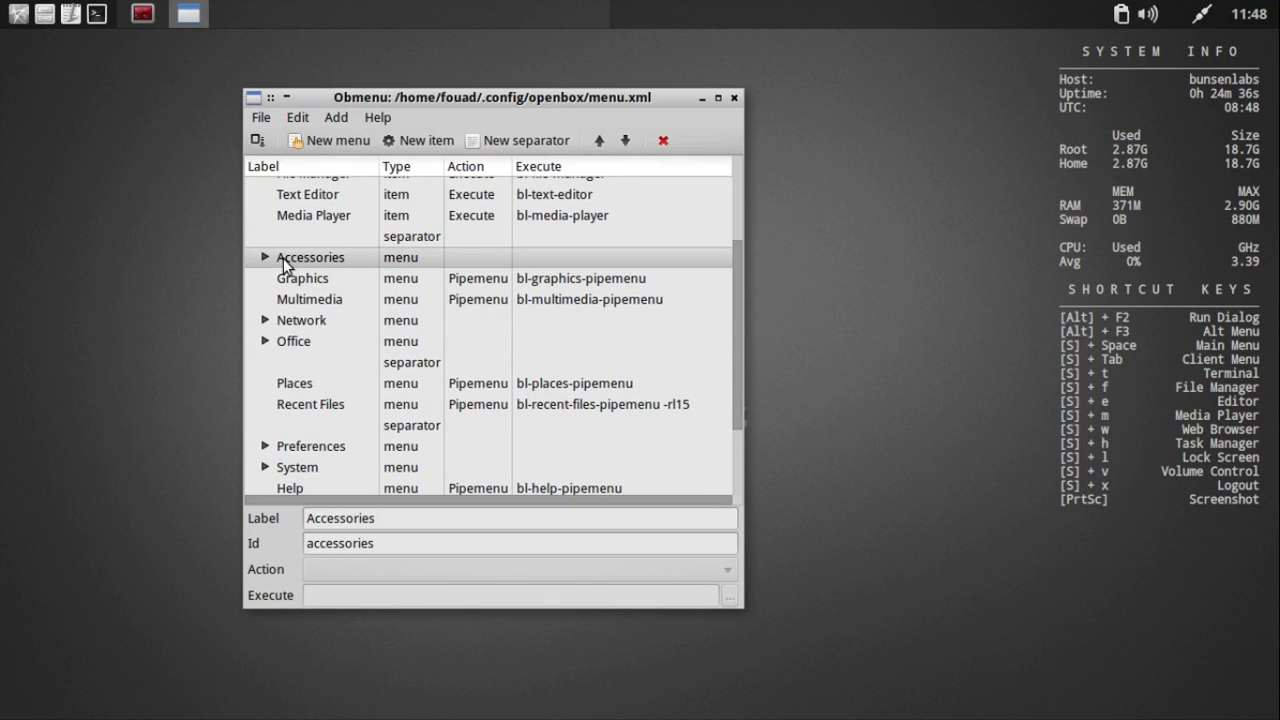
pyautogui.click(265, 257)
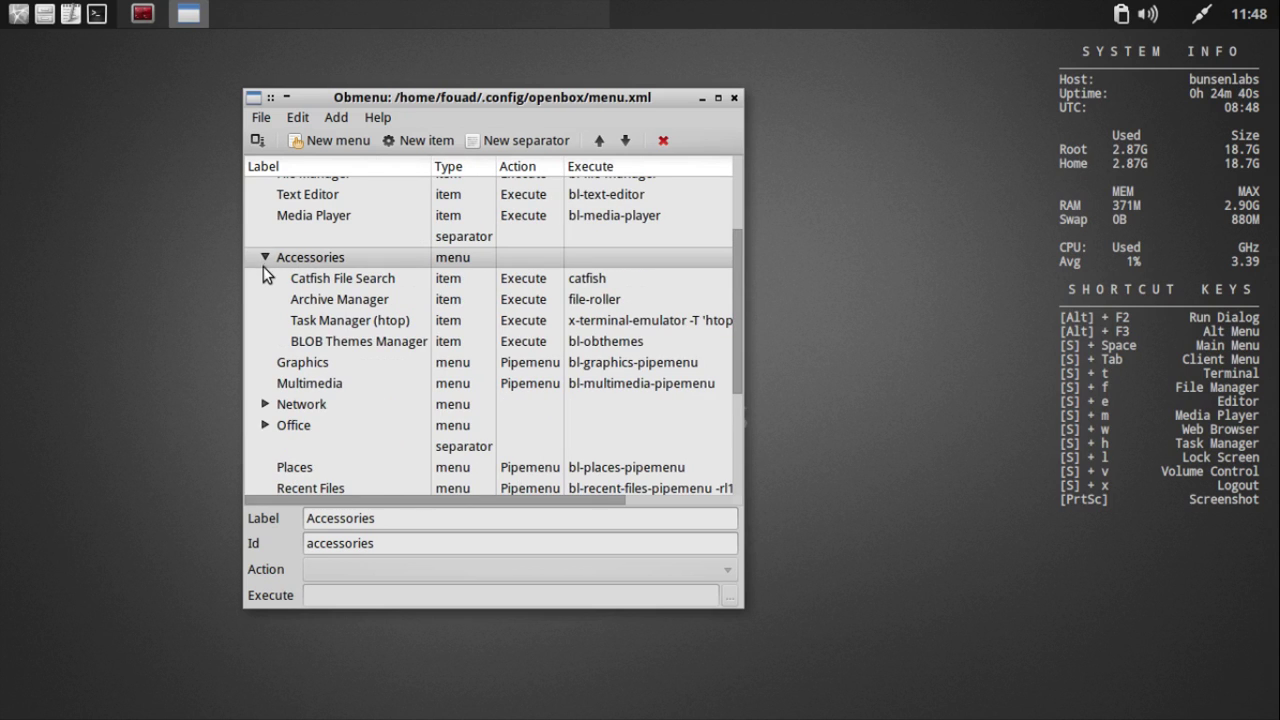
pyautogui.click(319, 284)
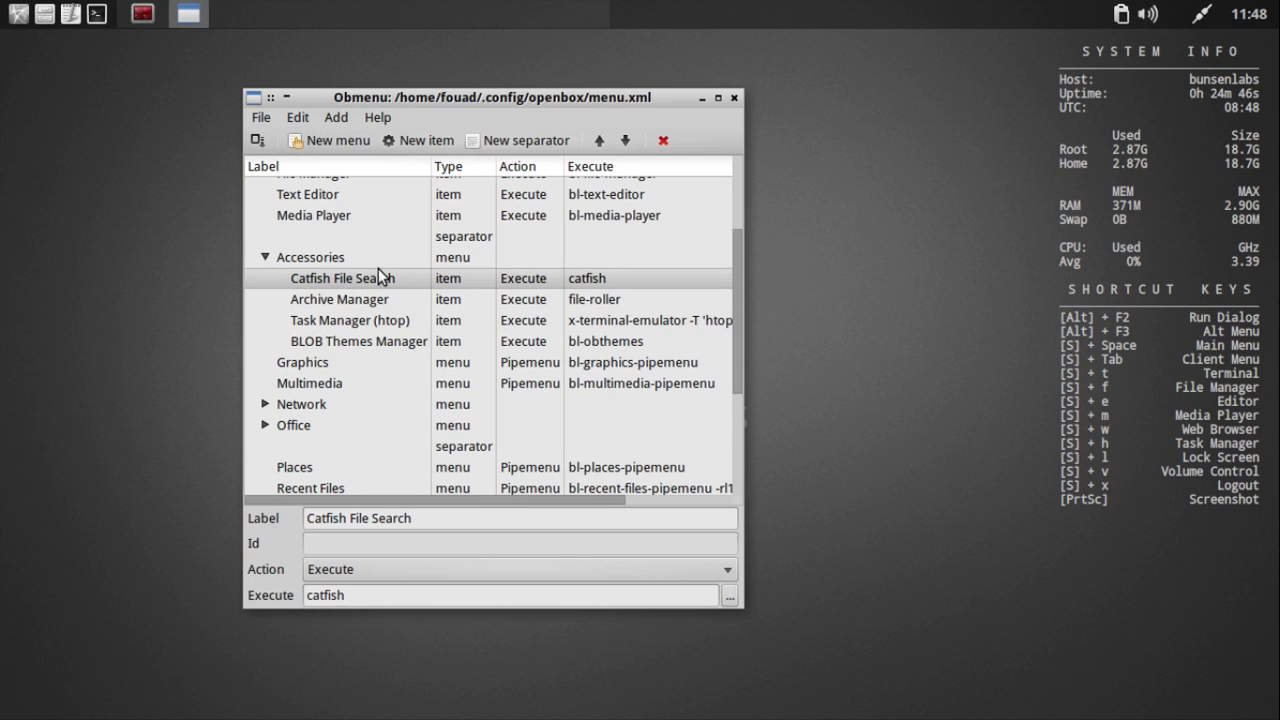
pyautogui.click(411, 144)
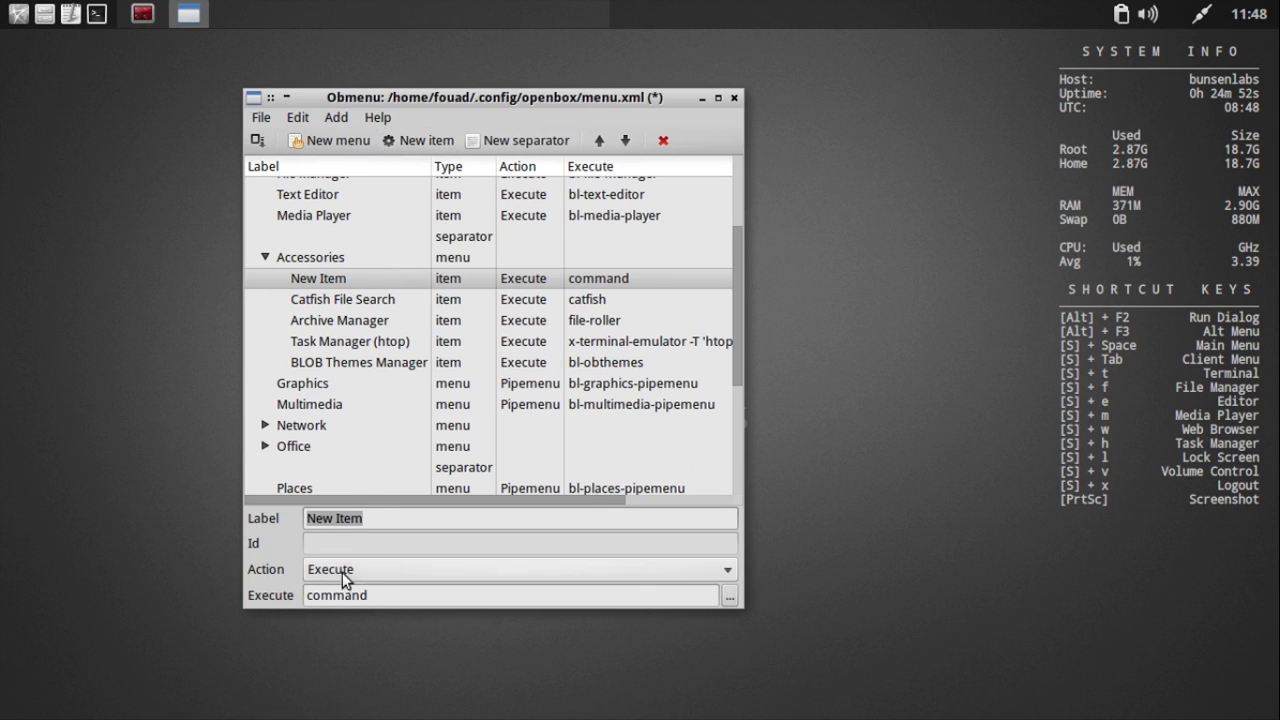
# Step: Set both the label and the executed command of the new Accessories item to gedit, and save the menu before closing the editor
pyautogui.moveTo(374, 517); pyautogui.dragTo(271, 519)
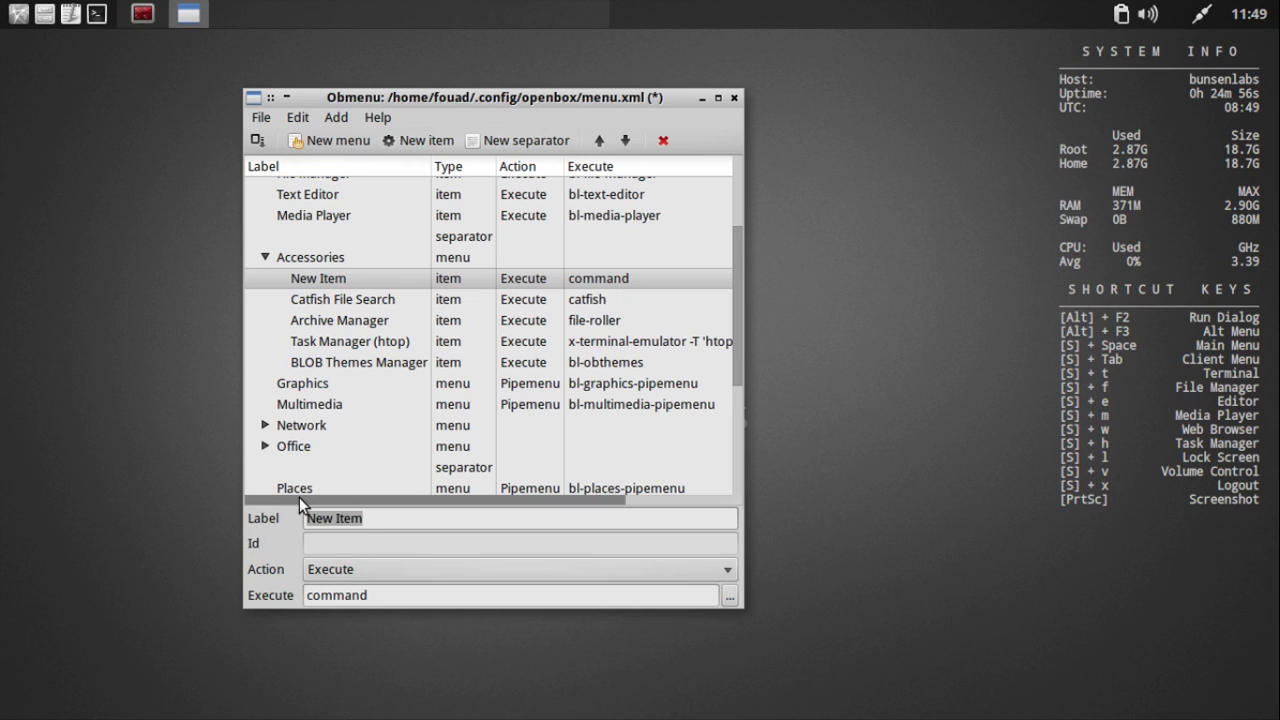
pyautogui.write('gedit')
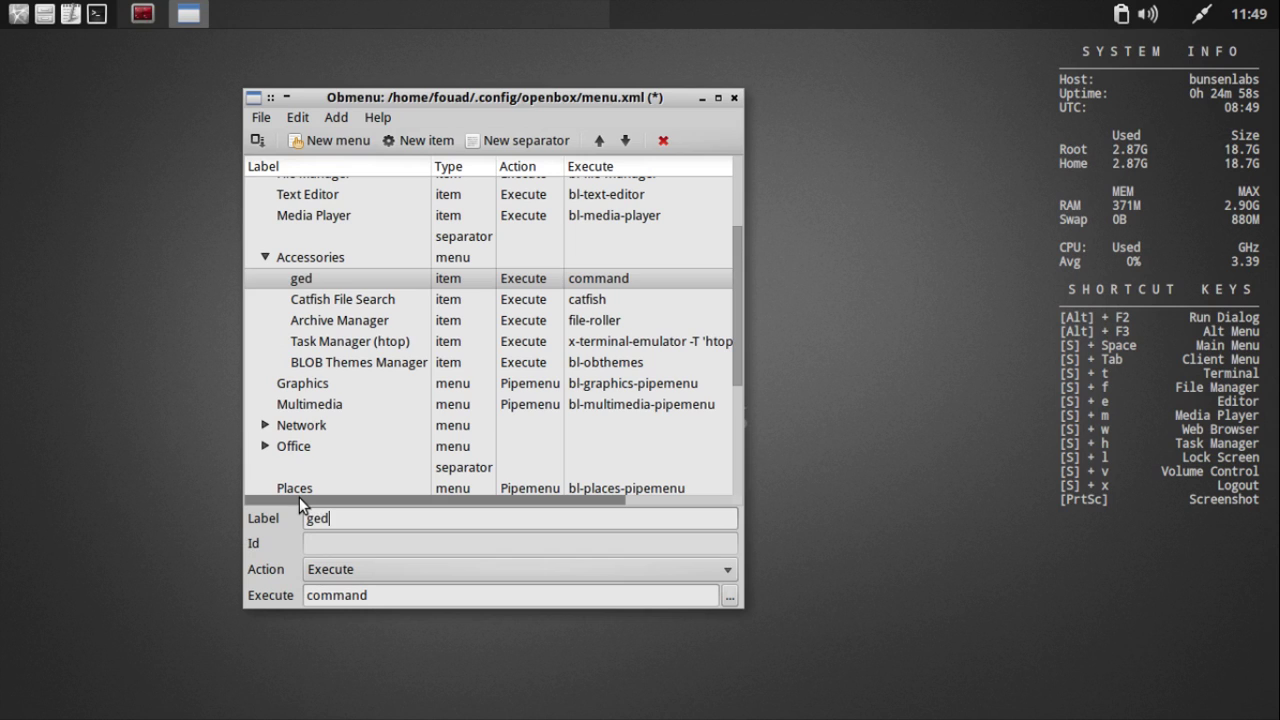
pyautogui.click(403, 594)
pyautogui.moveTo(372, 594); pyautogui.dragTo(299, 596)
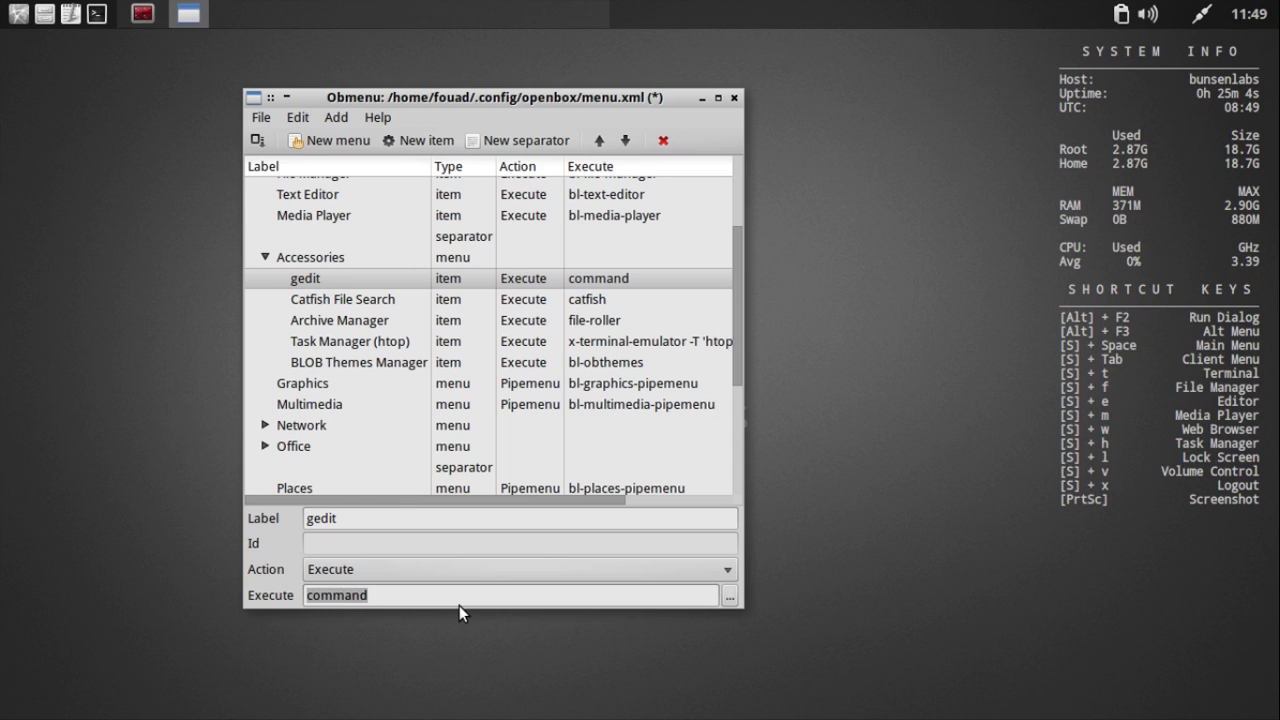
pyautogui.write('gedit')
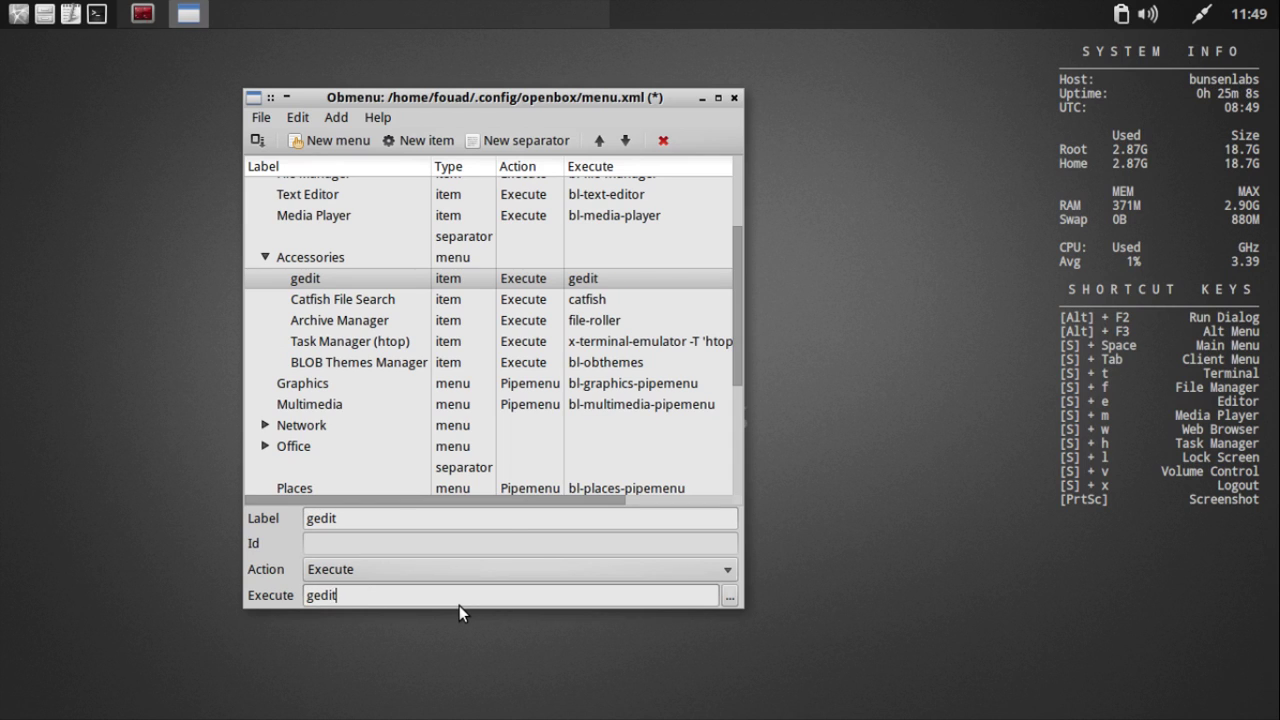
pyautogui.click(257, 141)
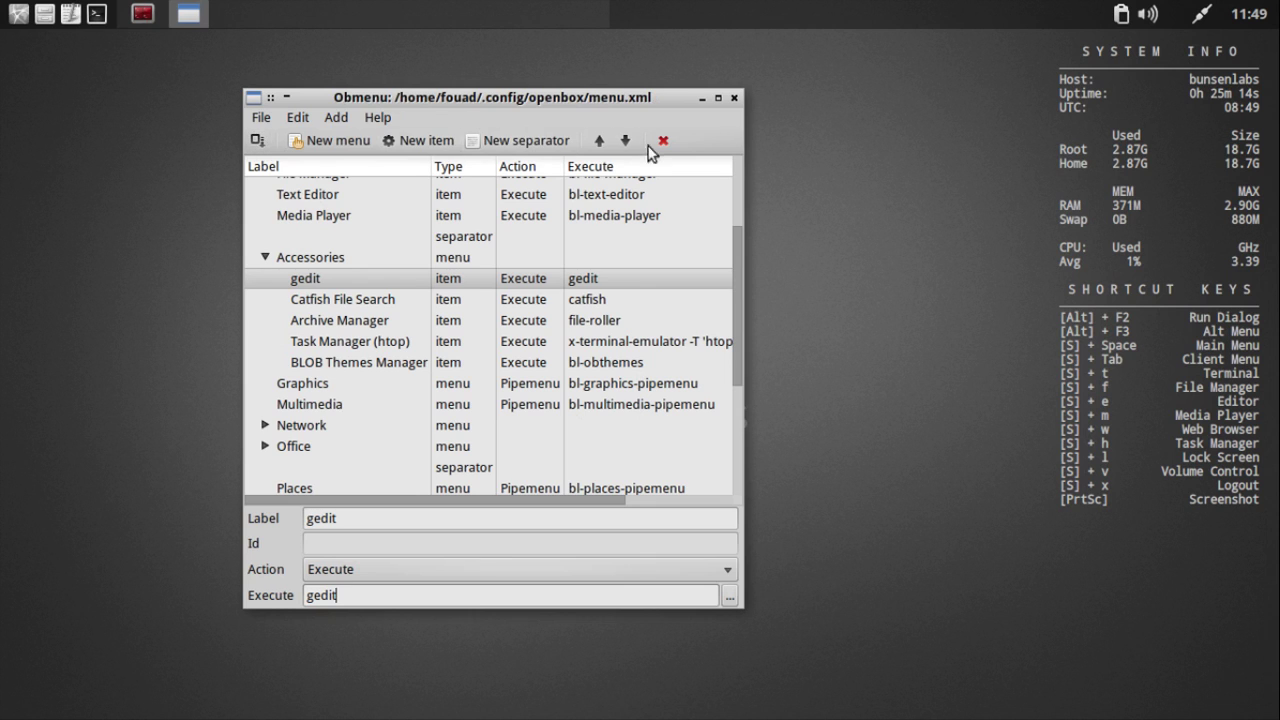
pyautogui.click(734, 97)
# Step: Test the gedit entry by launching it from the desktop's Accessories, and close the empty document window
pyautogui.rightClick(119, 159)
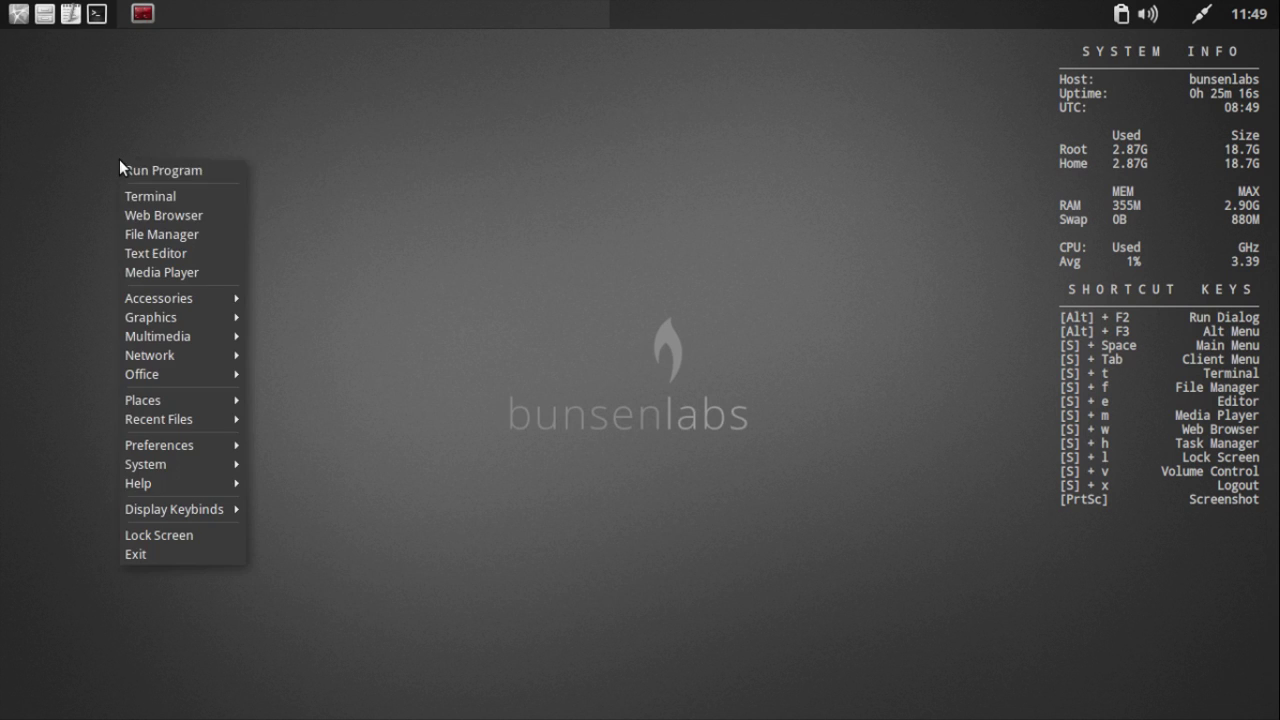
pyautogui.moveTo(161, 298)
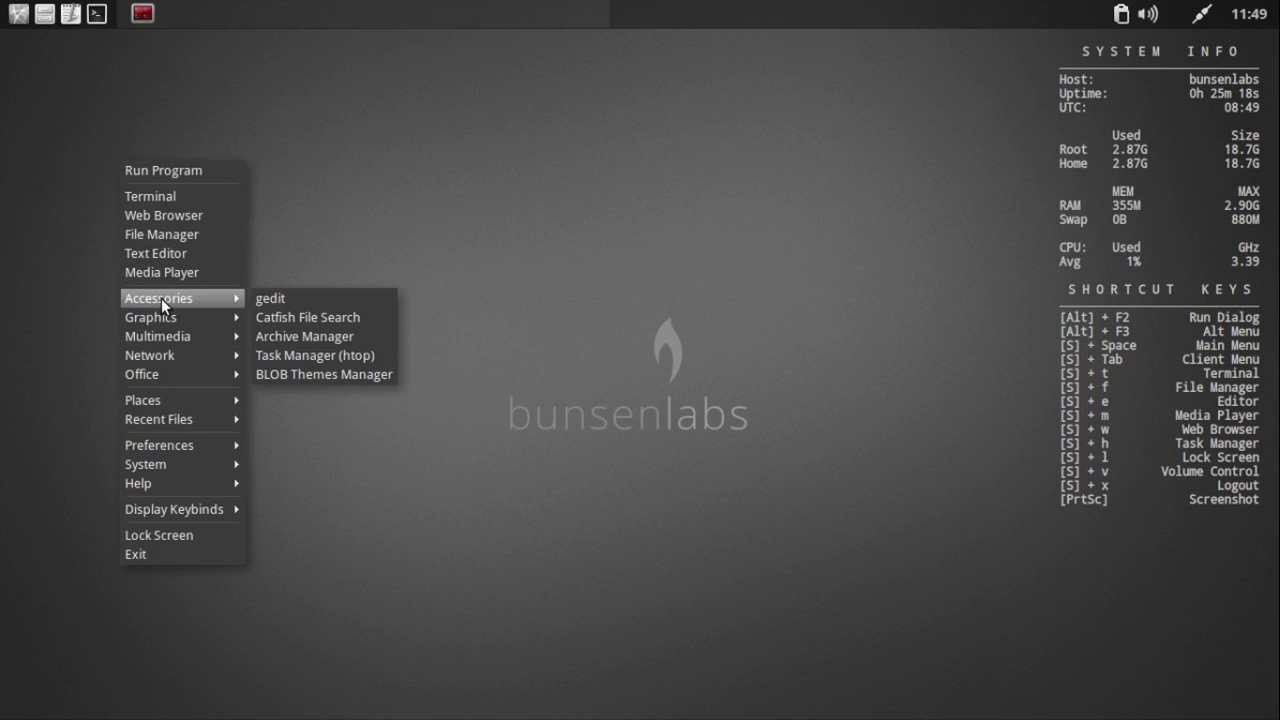
pyautogui.click(291, 302)
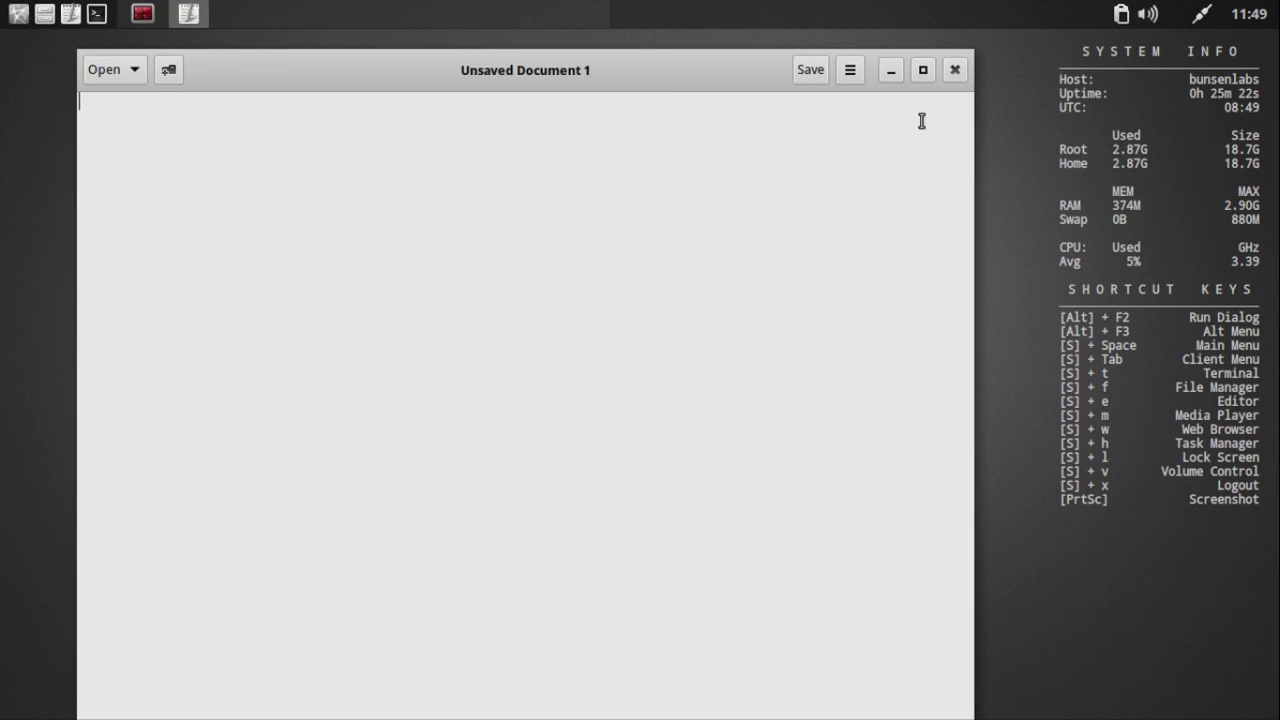
pyautogui.moveTo(661, 71); pyautogui.dragTo(660, 74)
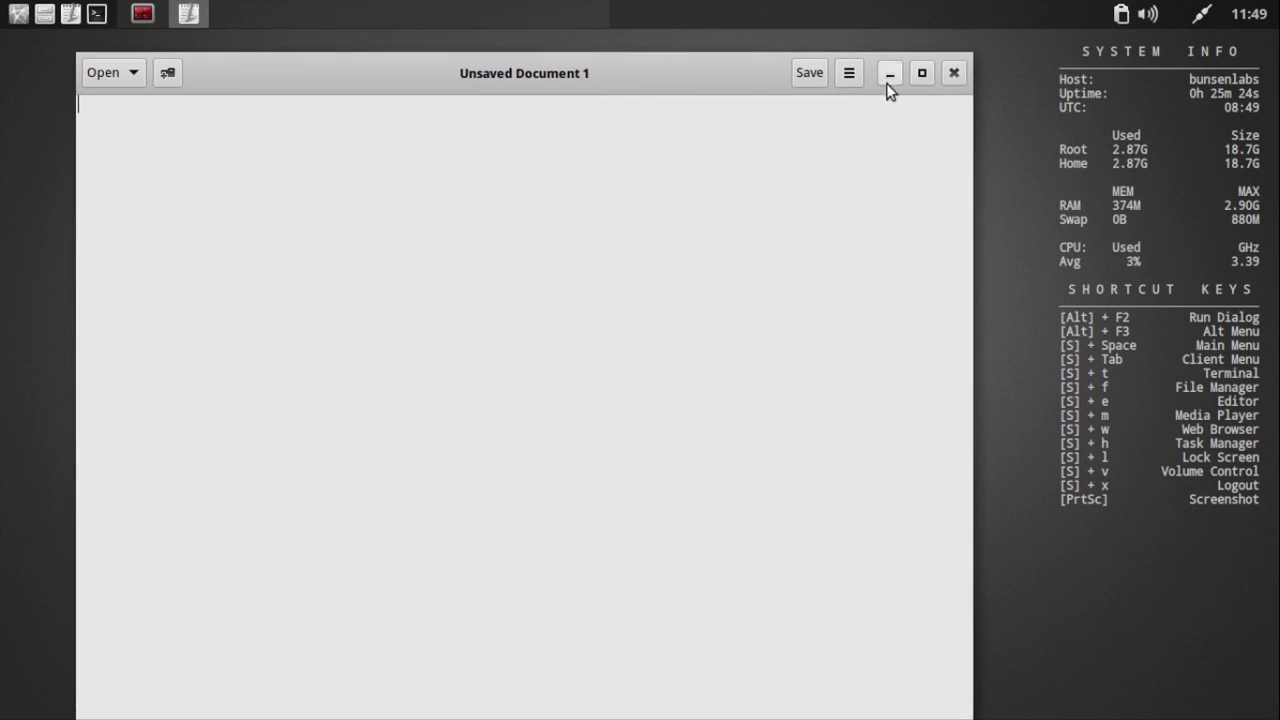
pyautogui.click(949, 82)
# Step: Launch Google Chrome Stable from the desktop's network browsers, accept making it the default browser and sending usage statistics, and close it
pyautogui.rightClick(208, 152)
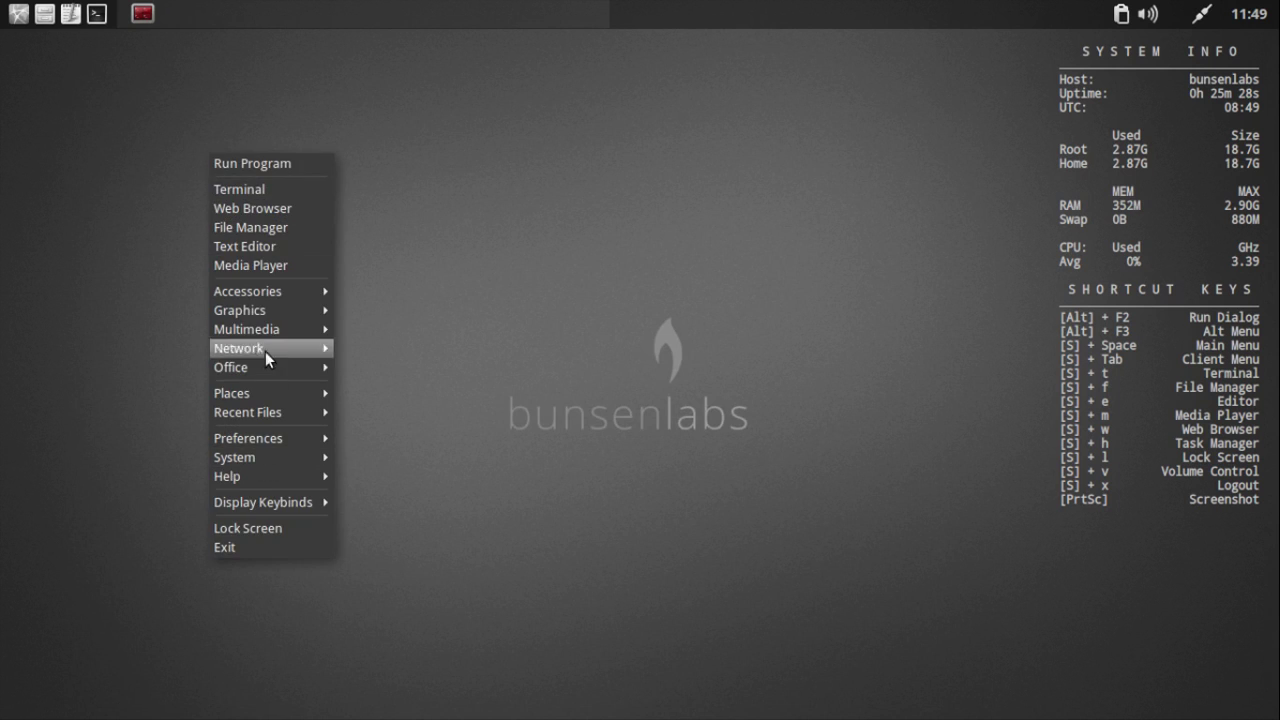
pyautogui.moveTo(267, 296)
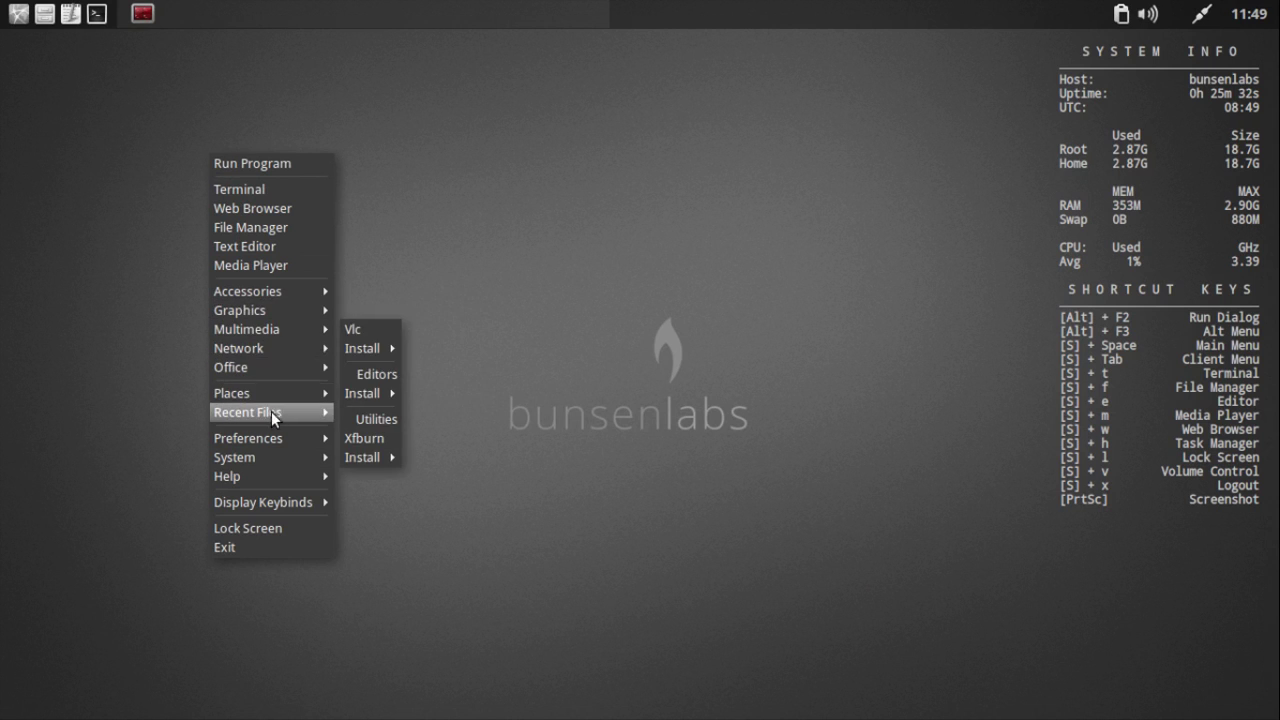
pyautogui.moveTo(273, 418)
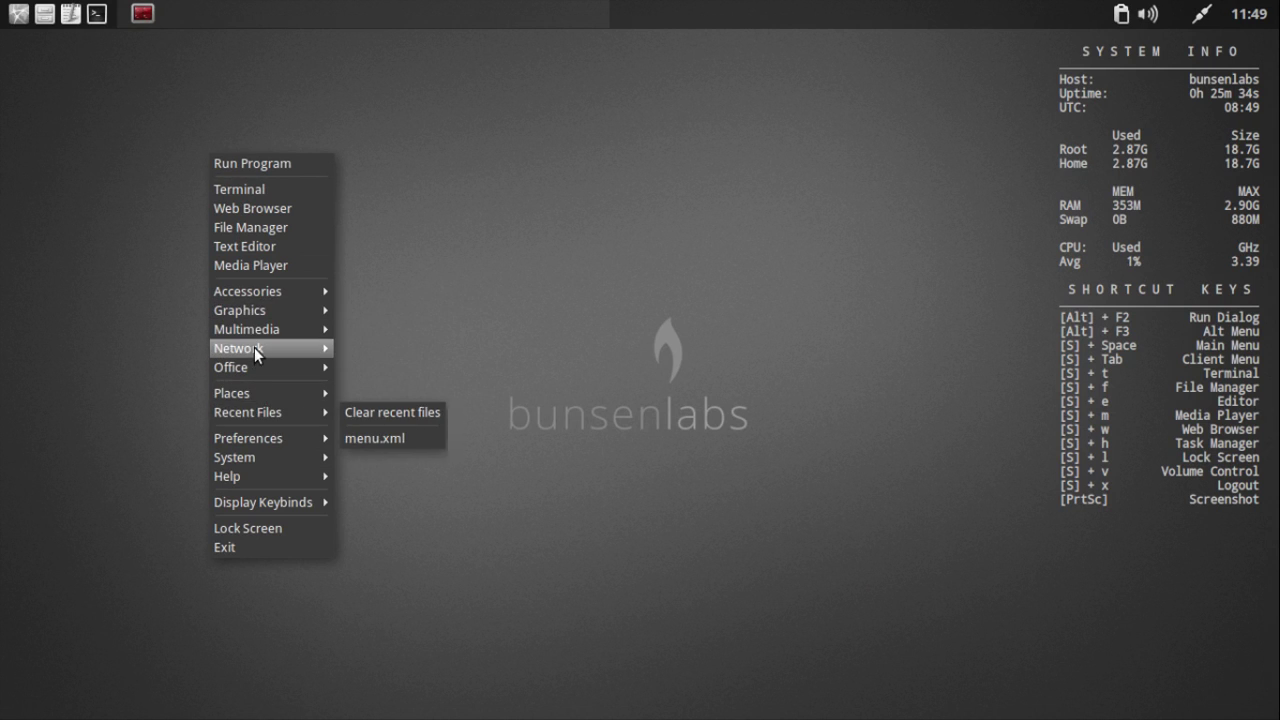
pyautogui.moveTo(254, 347)
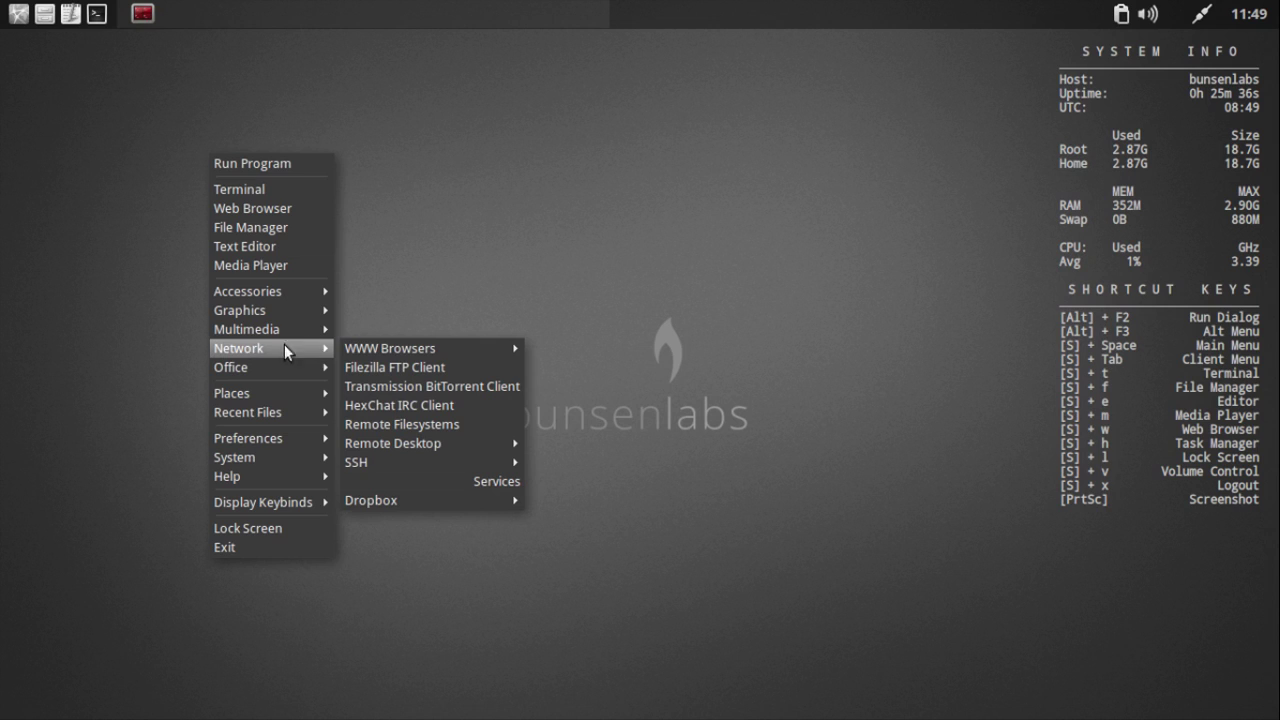
pyautogui.moveTo(361, 349)
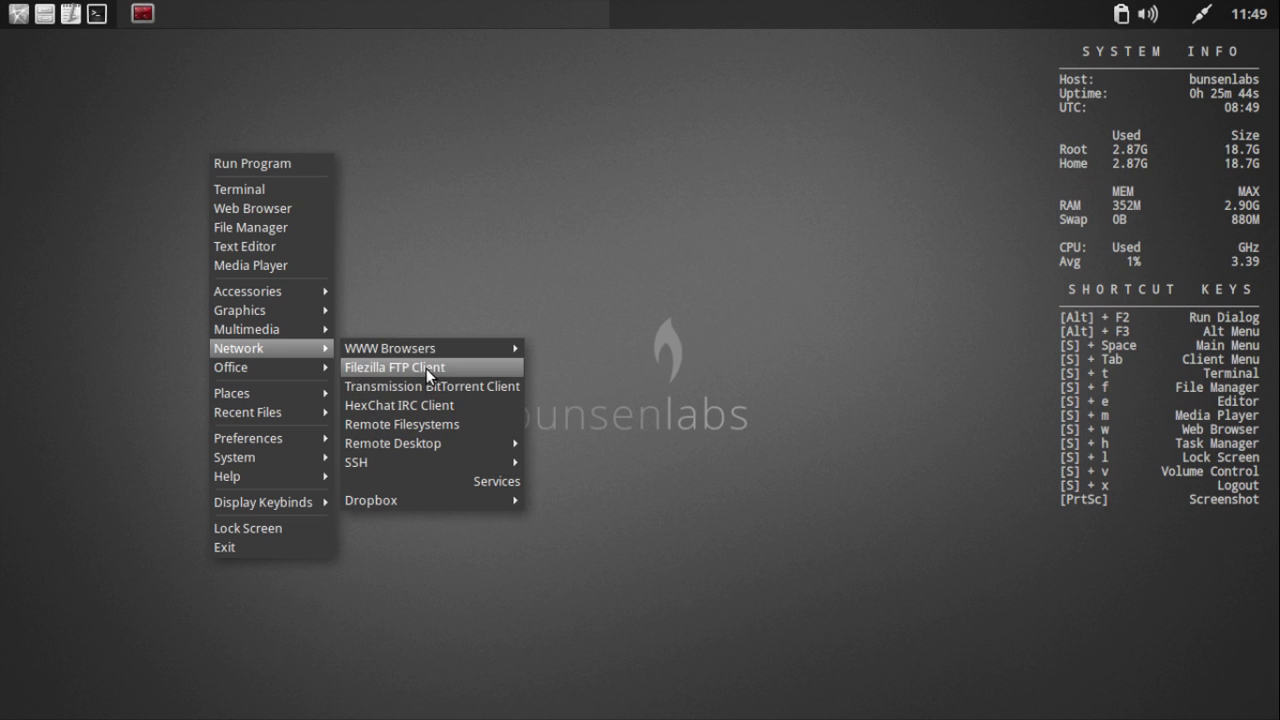
pyautogui.moveTo(428, 353)
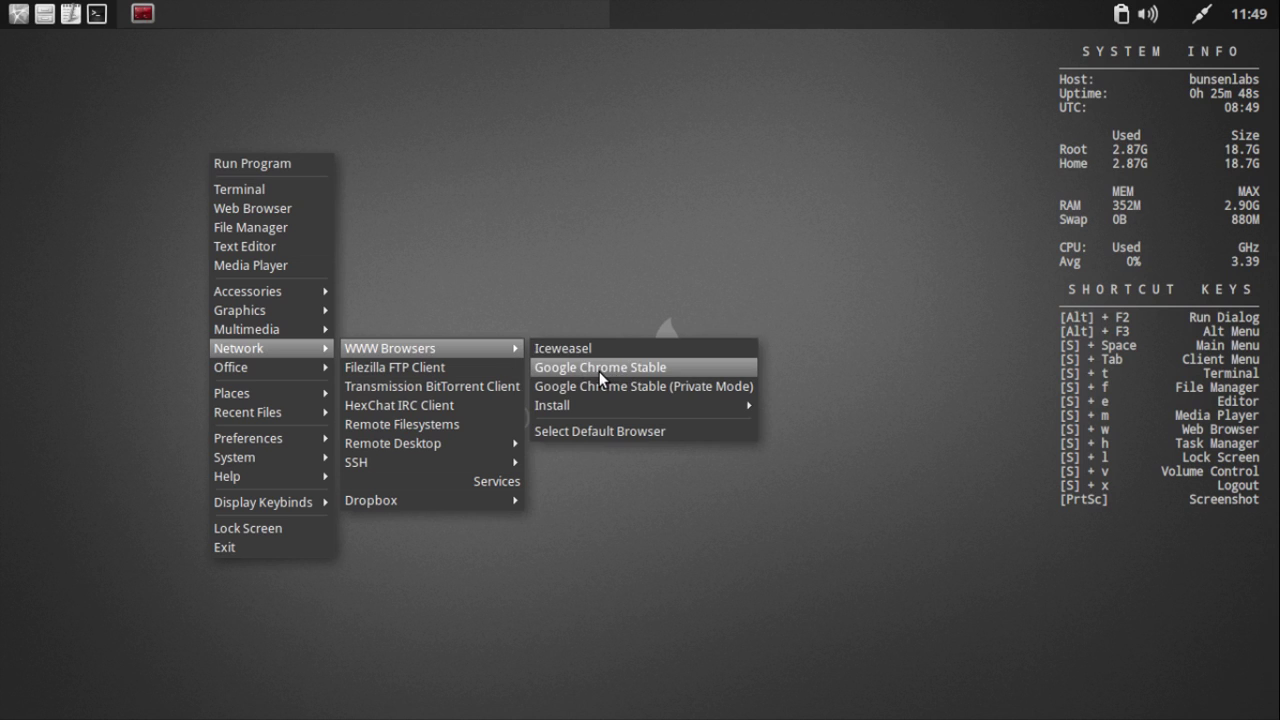
pyautogui.moveTo(585, 405)
pyautogui.click(591, 368)
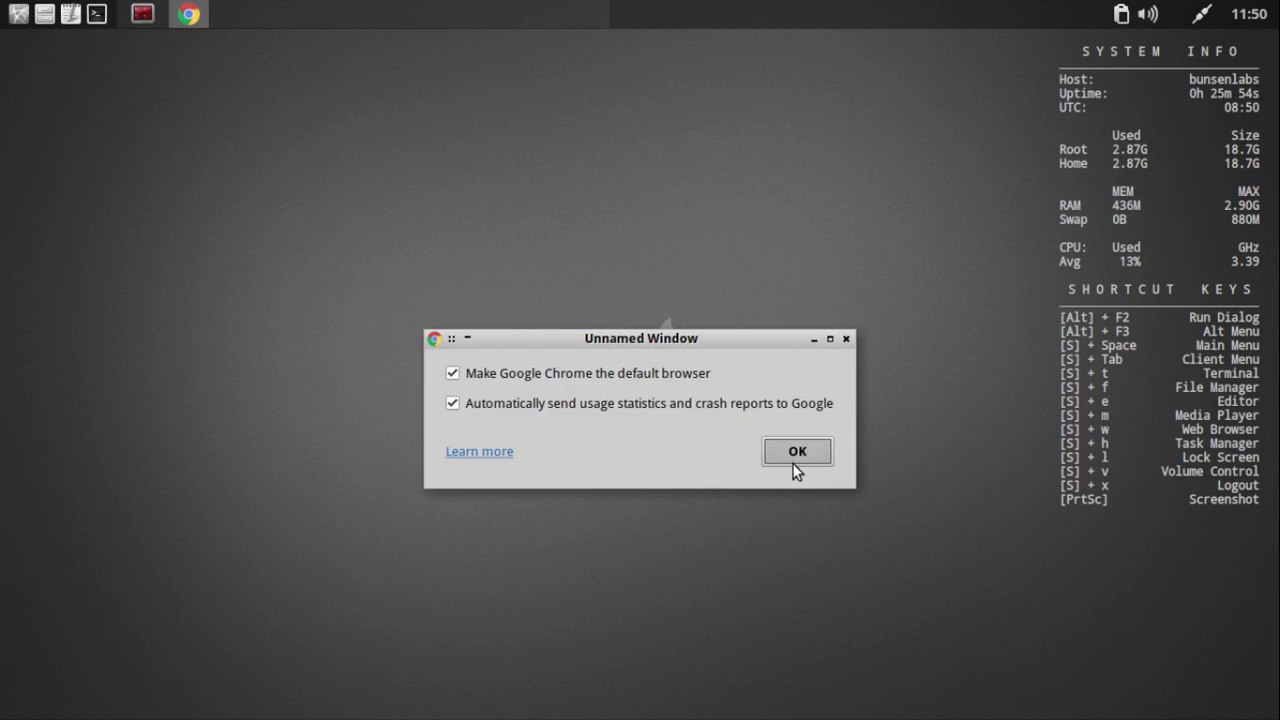
pyautogui.click(791, 466)
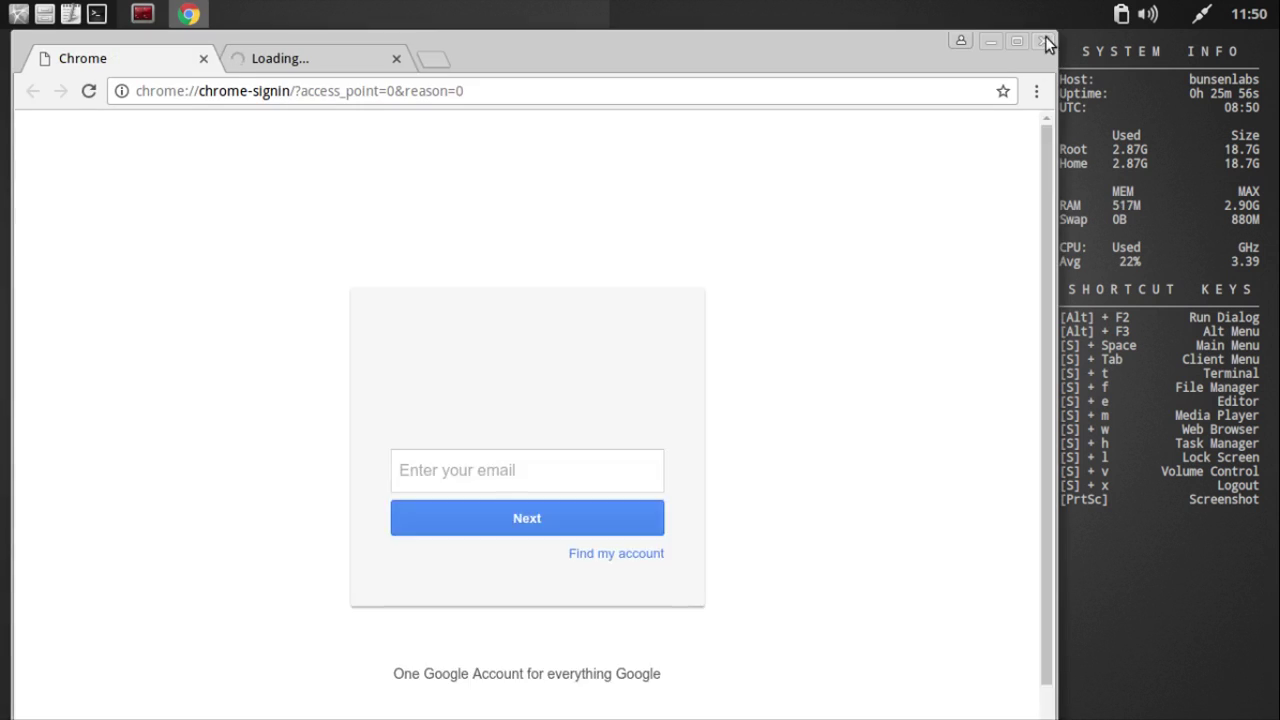
pyautogui.click(1044, 41)
# Step: Look through the desktop's Office, Preferences and System entries, and view the Appearance settings before closing them
pyautogui.rightClick(146, 164)
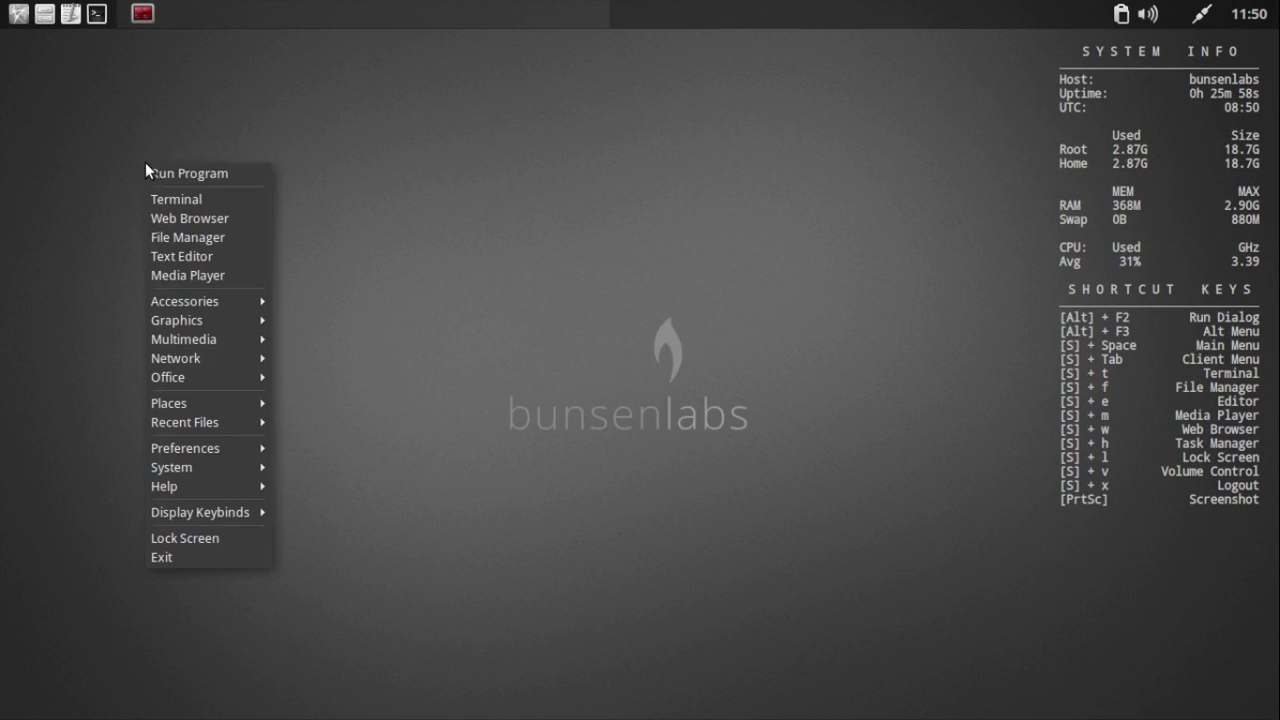
pyautogui.moveTo(200, 377)
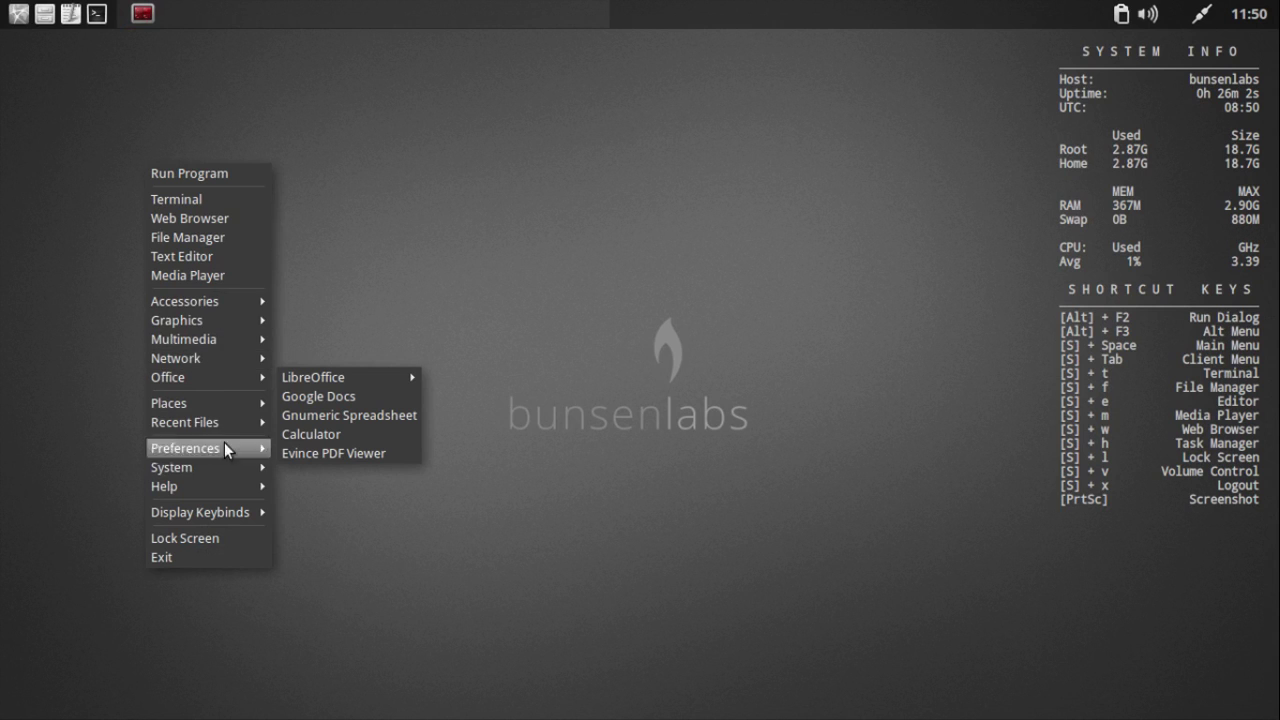
pyautogui.moveTo(229, 466)
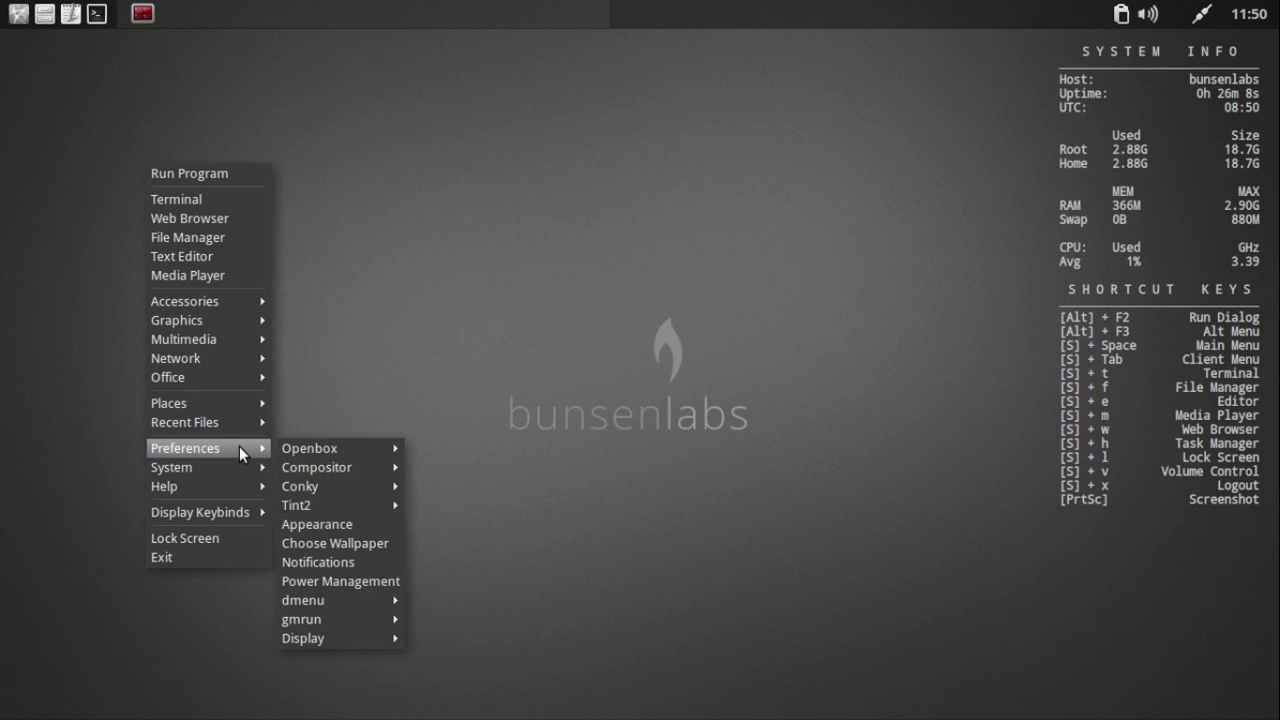
pyautogui.moveTo(314, 448)
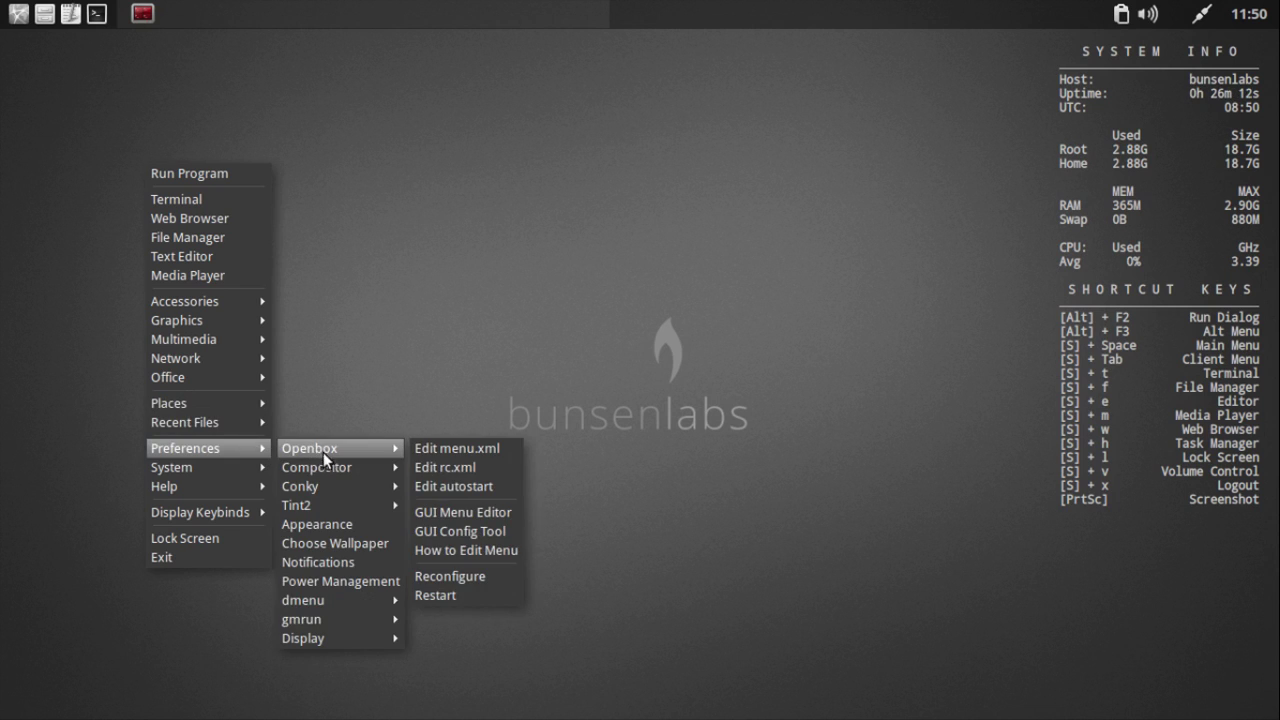
pyautogui.moveTo(331, 481)
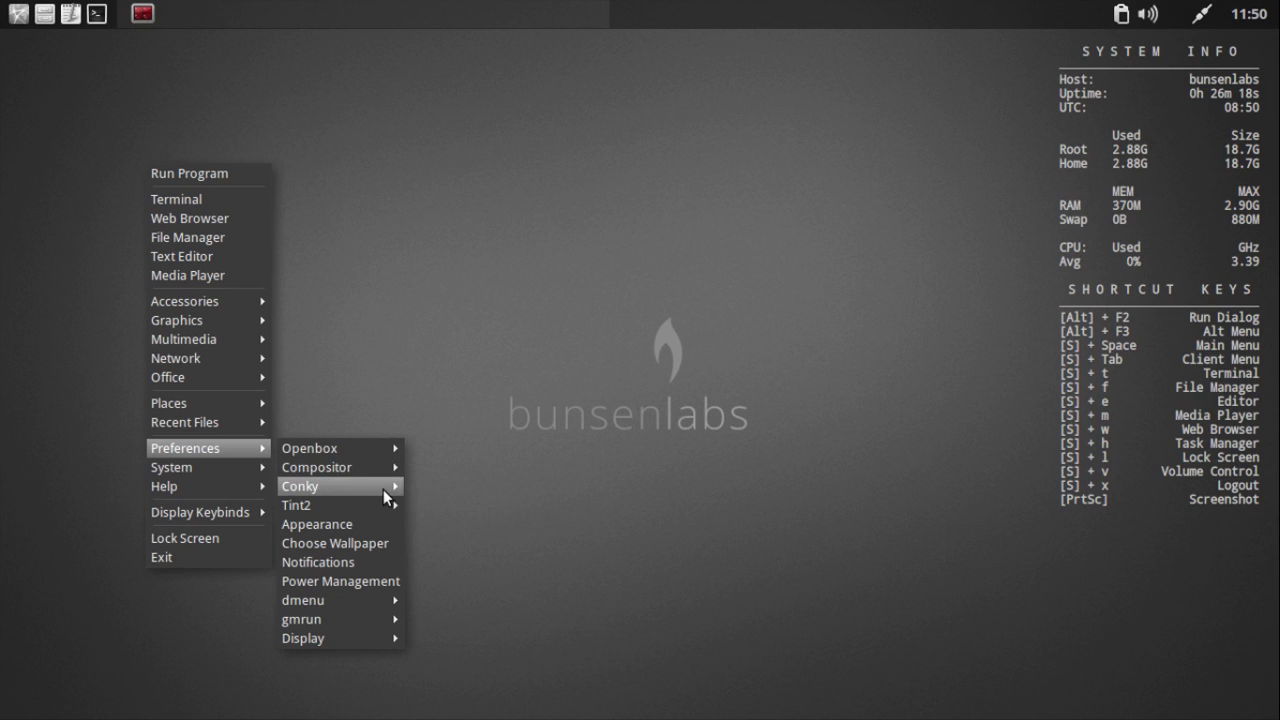
pyautogui.moveTo(376, 491)
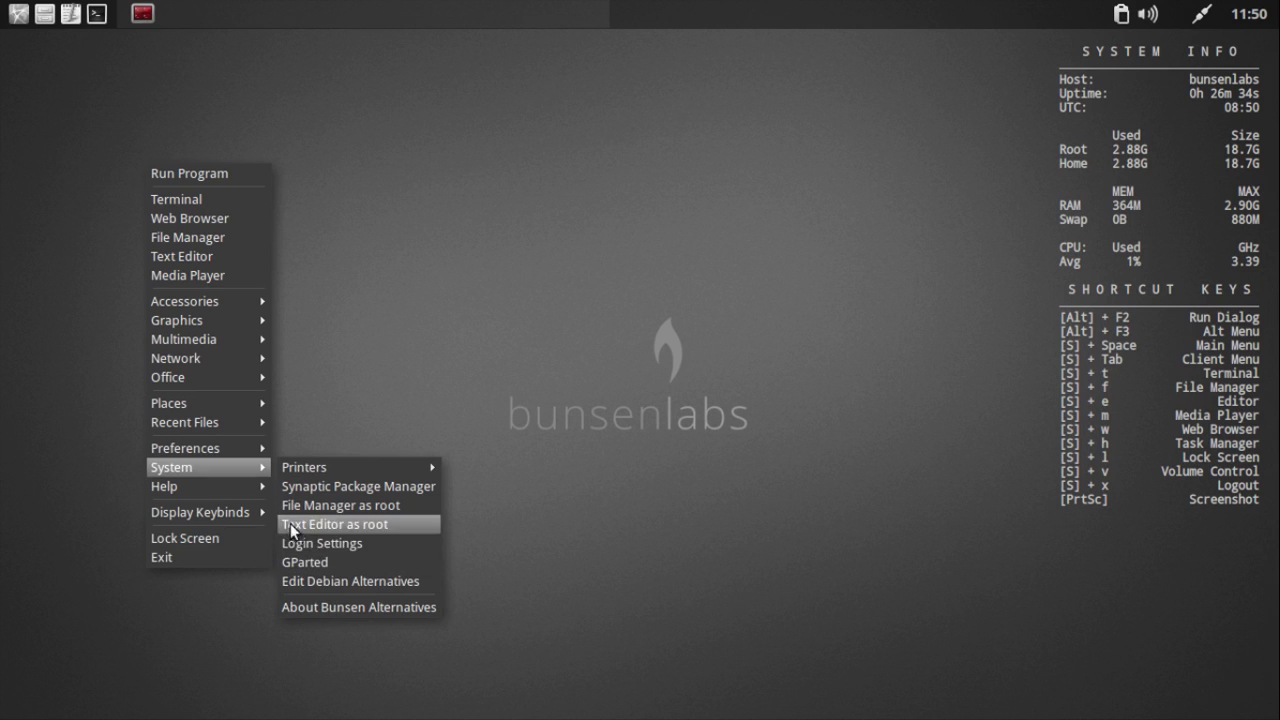
pyautogui.moveTo(229, 425)
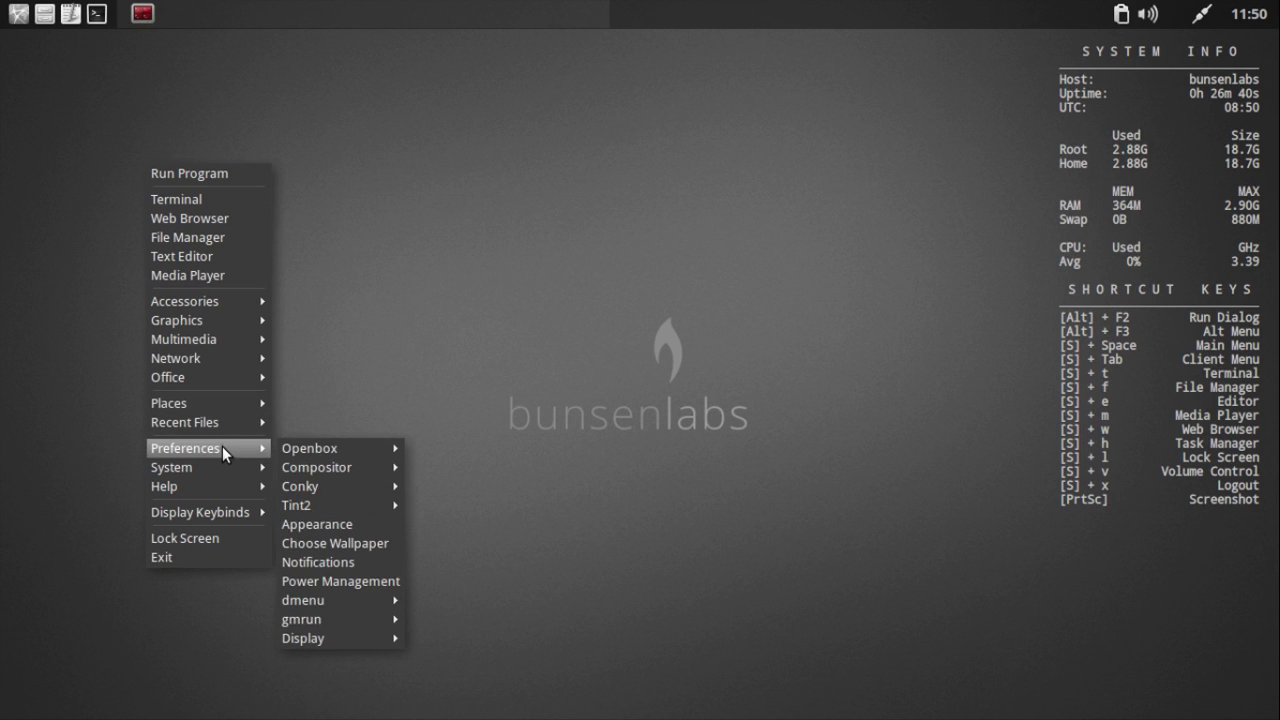
pyautogui.click(319, 522)
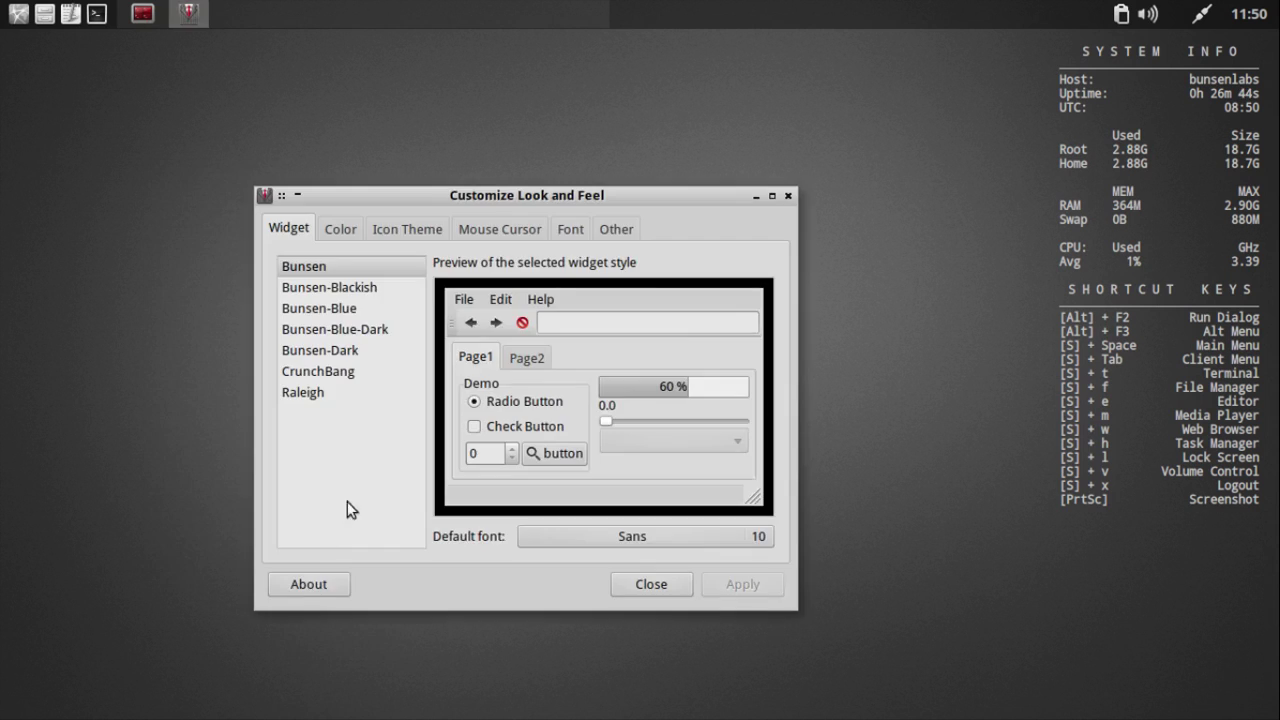
pyautogui.click(788, 195)
# Step: Reopen the Appearance settings from the desktop preferences and move the Customize Look and Feel window away from the desktop's centre
pyautogui.rightClick(141, 177)
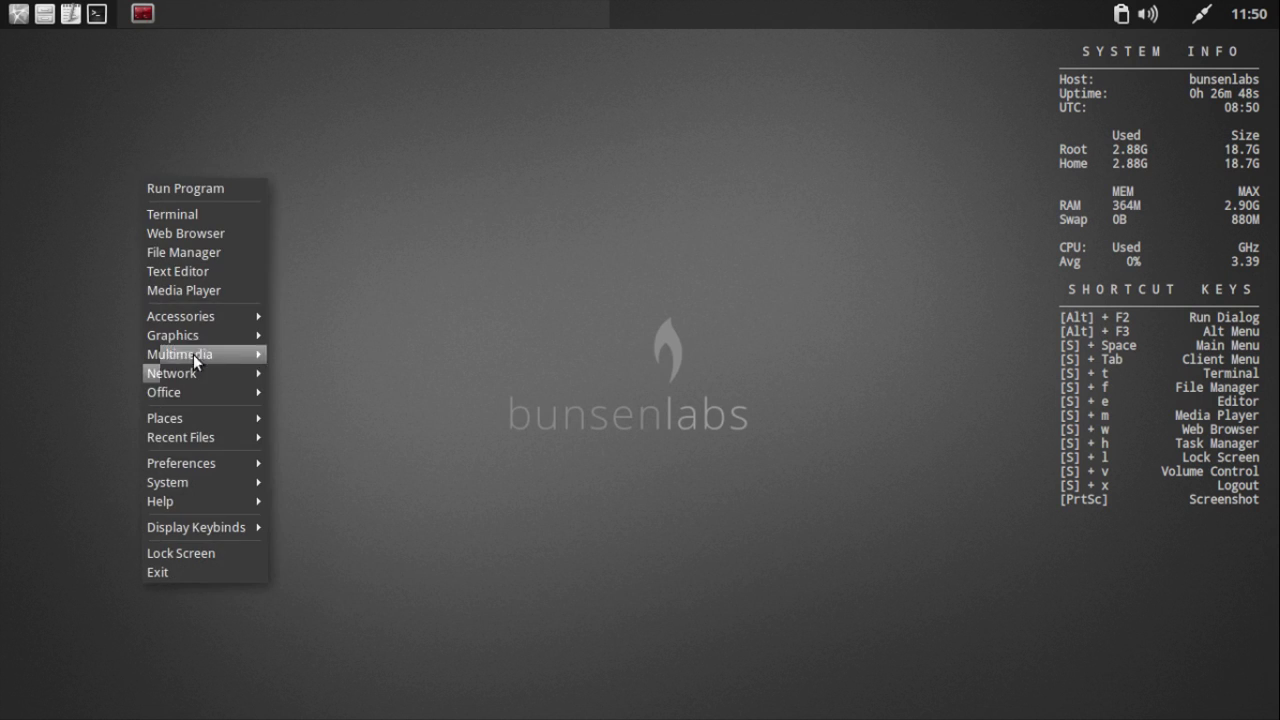
pyautogui.moveTo(215, 464)
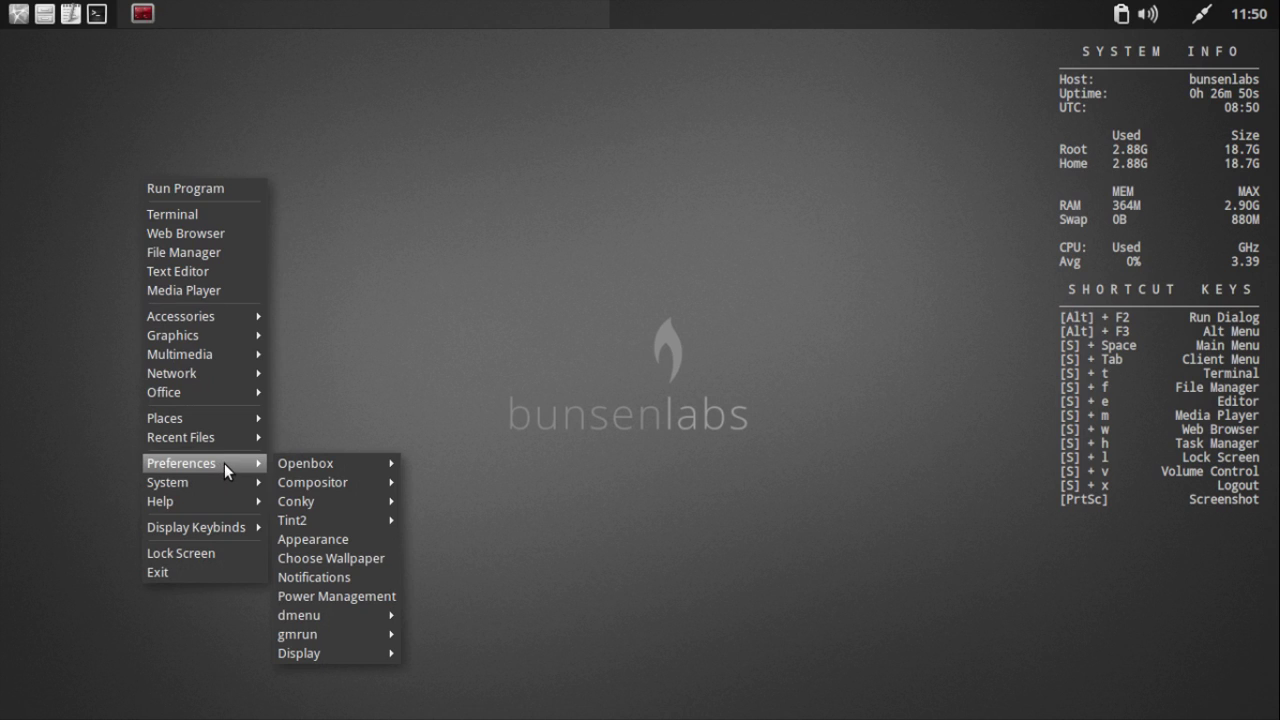
pyautogui.click(375, 541)
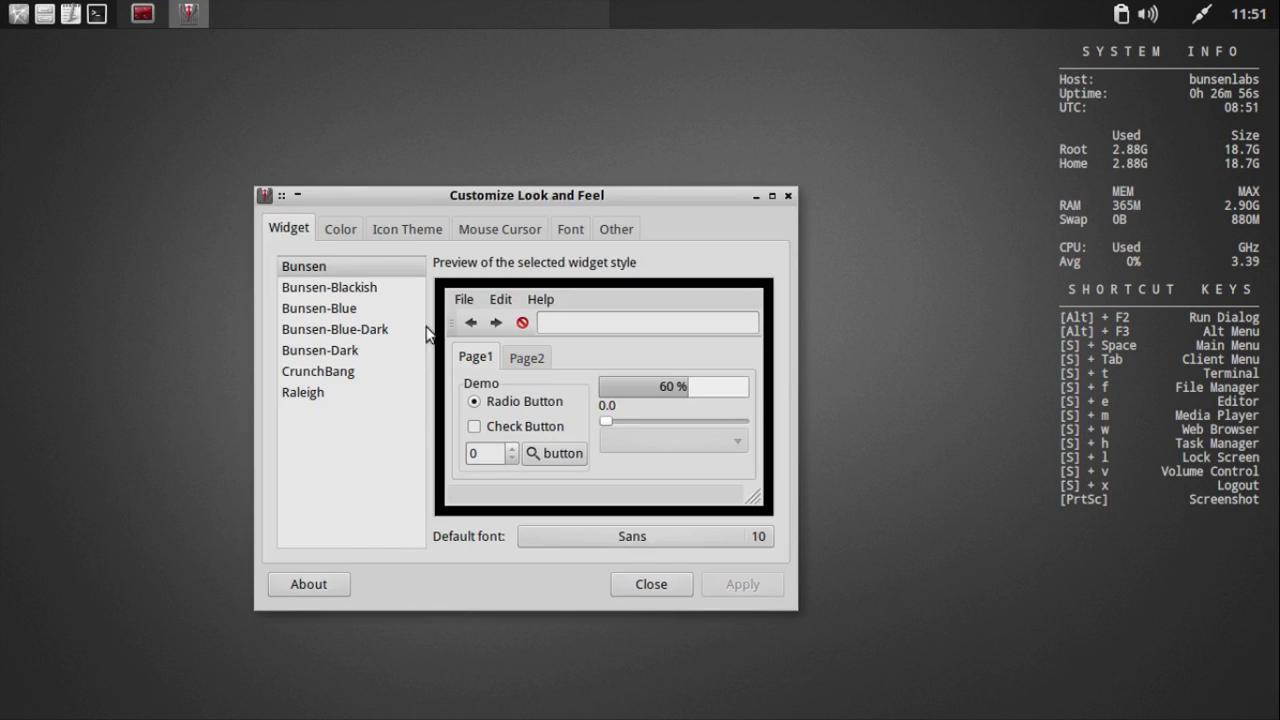
pyautogui.moveTo(395, 192); pyautogui.dragTo(319, 145)
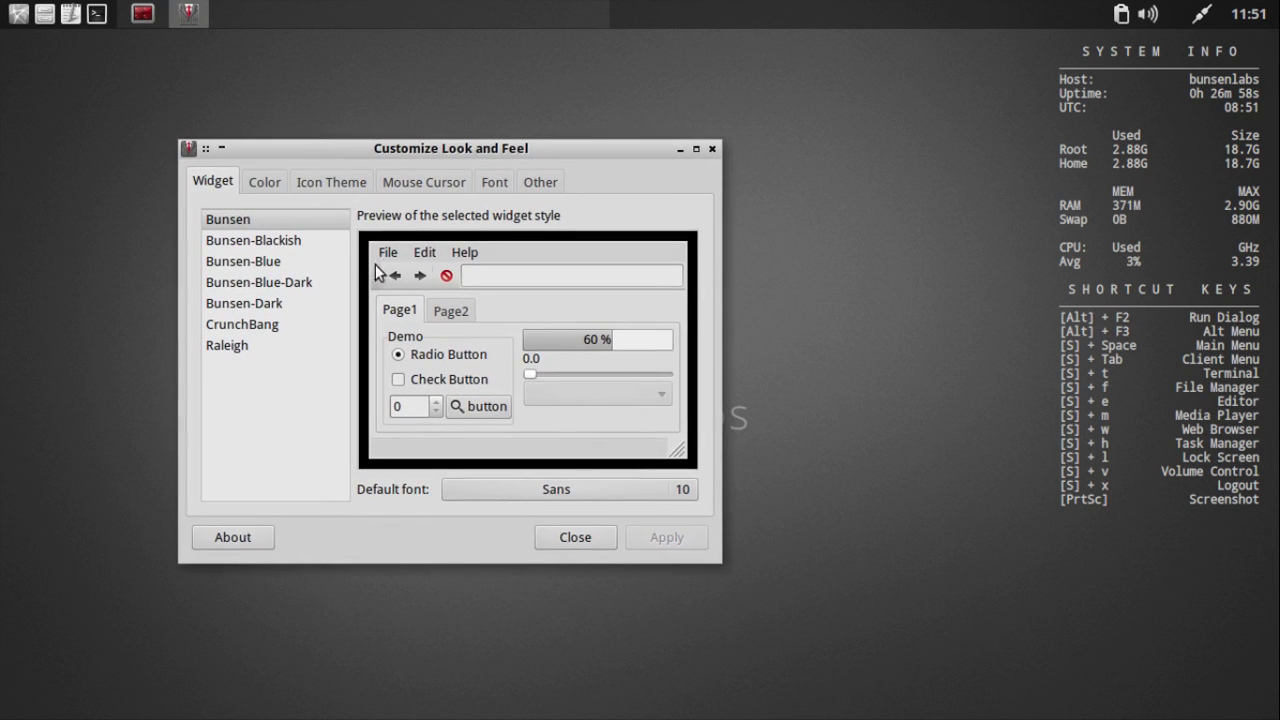
# Step: Preview the Bunsen-Blackish and Bunsen-Blue widget styles, and apply Bunsen-Blue-Dark
pyautogui.click(290, 241)
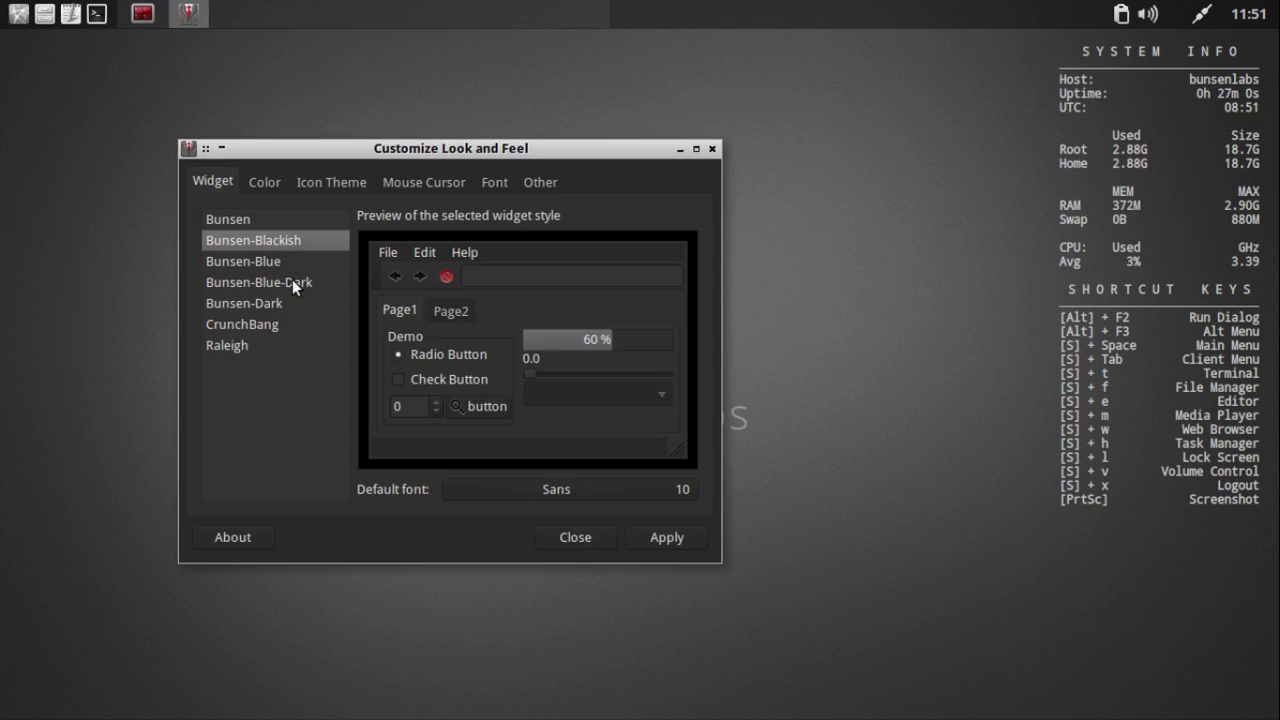
pyautogui.click(263, 262)
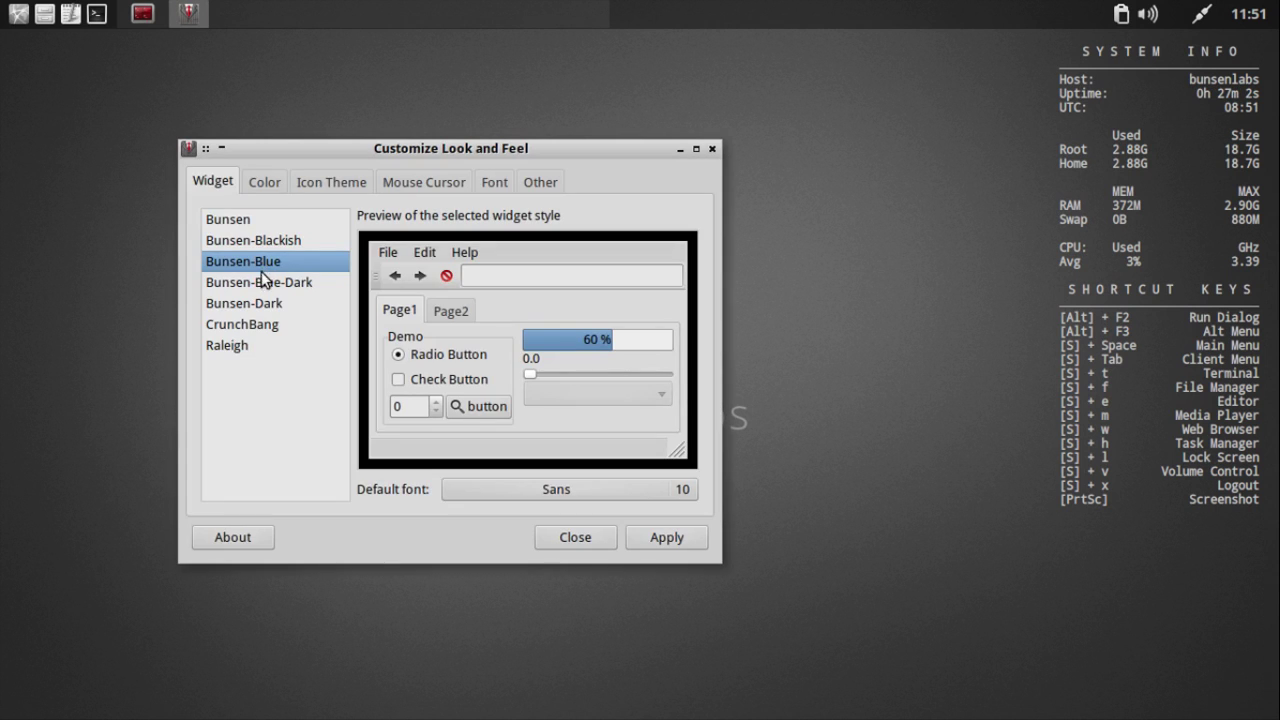
pyautogui.click(263, 283)
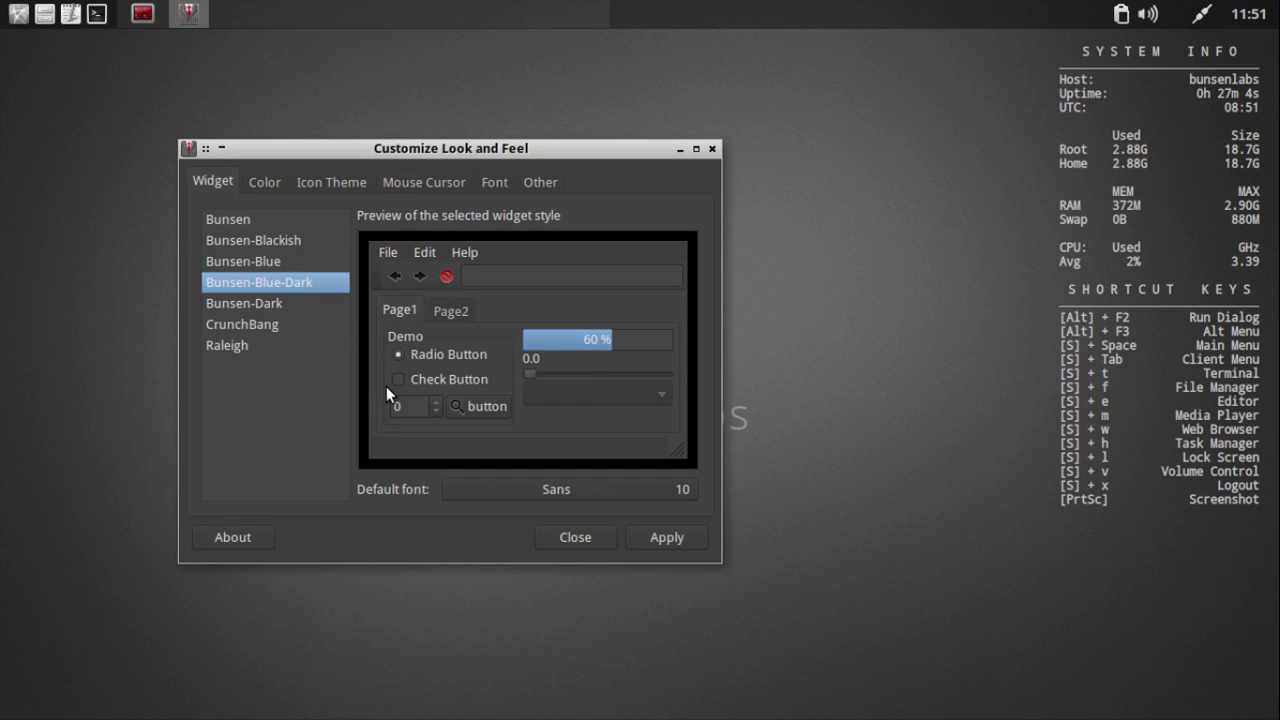
pyautogui.click(664, 537)
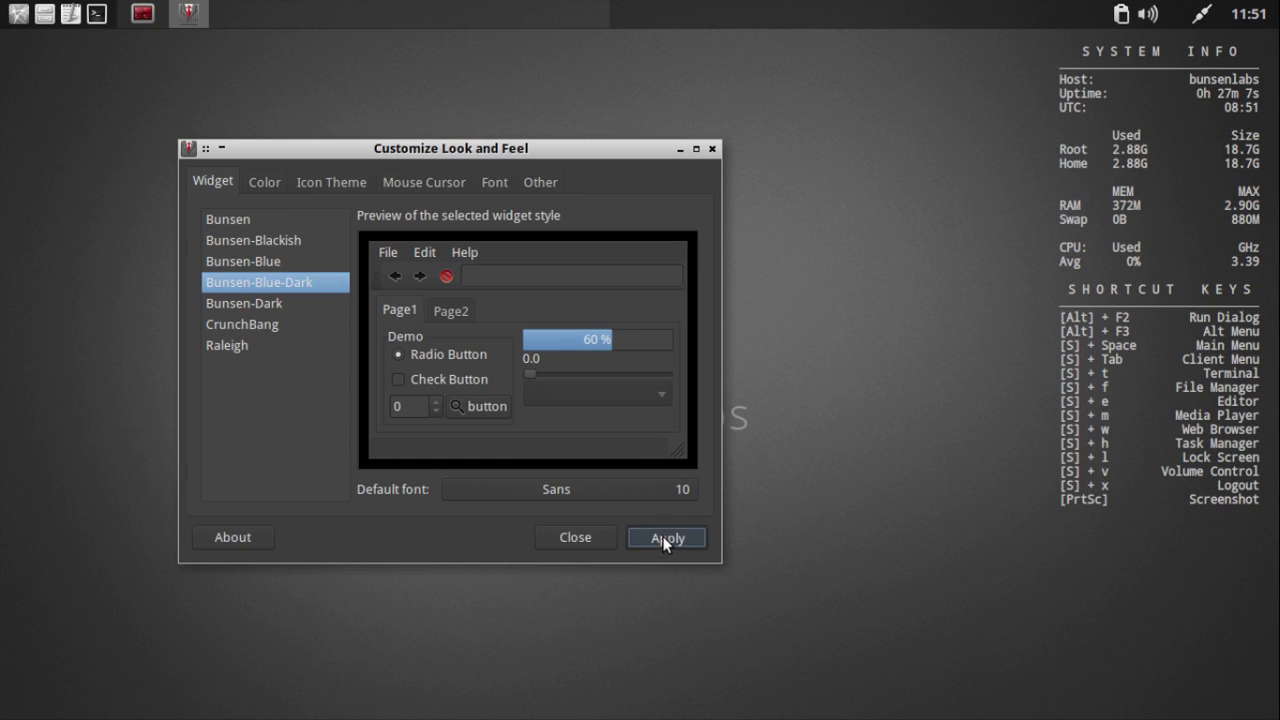
# Step: Preview the Faenza-Dark icon theme and apply the Faenza-Bunsen icon theme
pyautogui.click(263, 182)
pyautogui.click(329, 182)
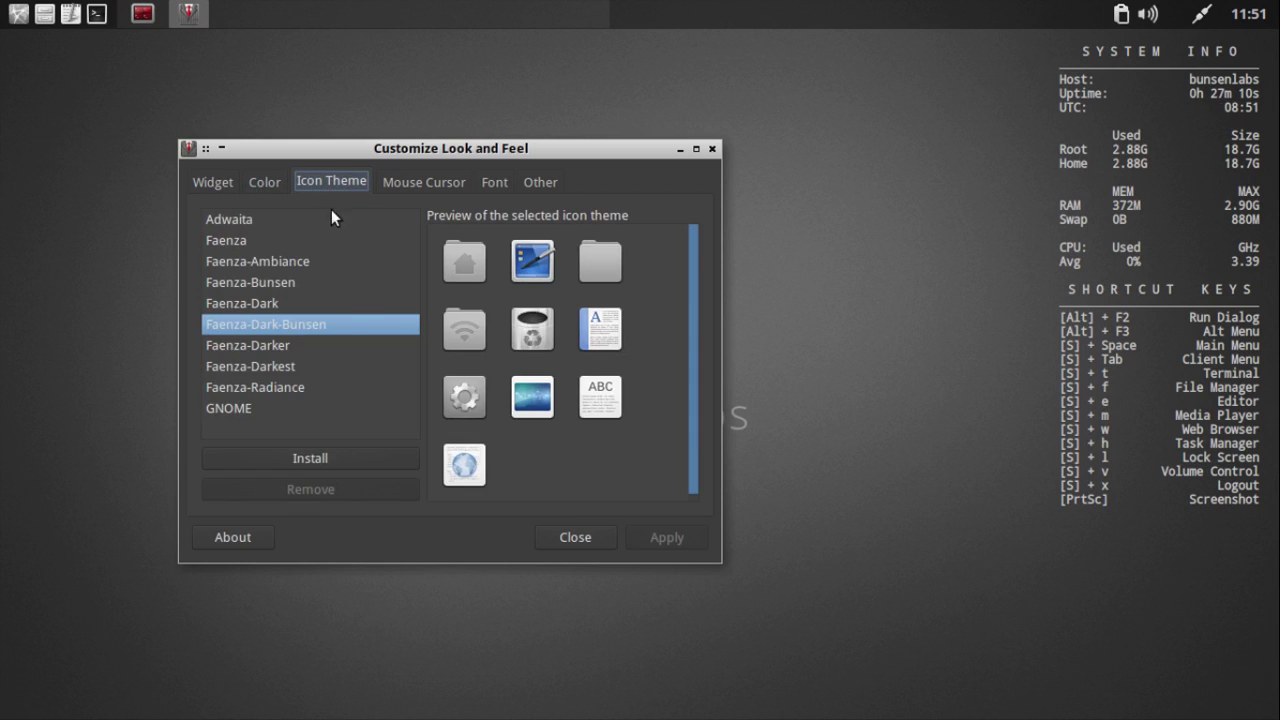
pyautogui.click(271, 304)
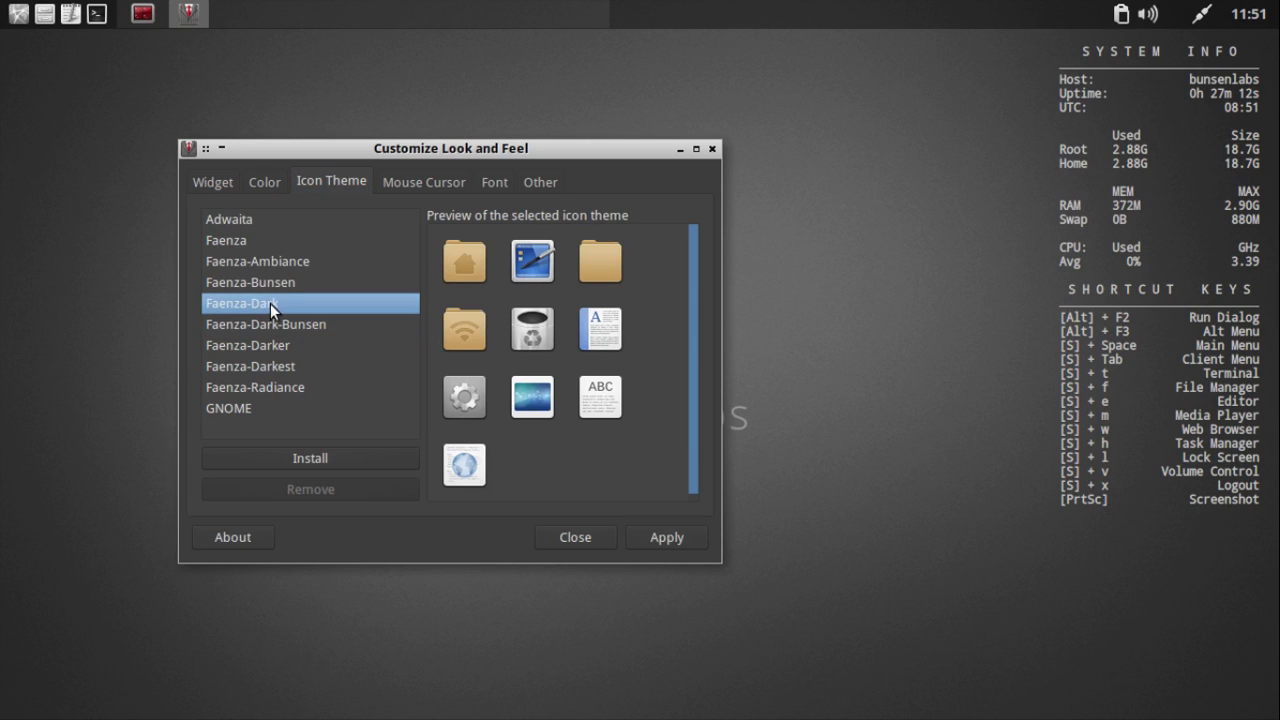
pyautogui.click(265, 282)
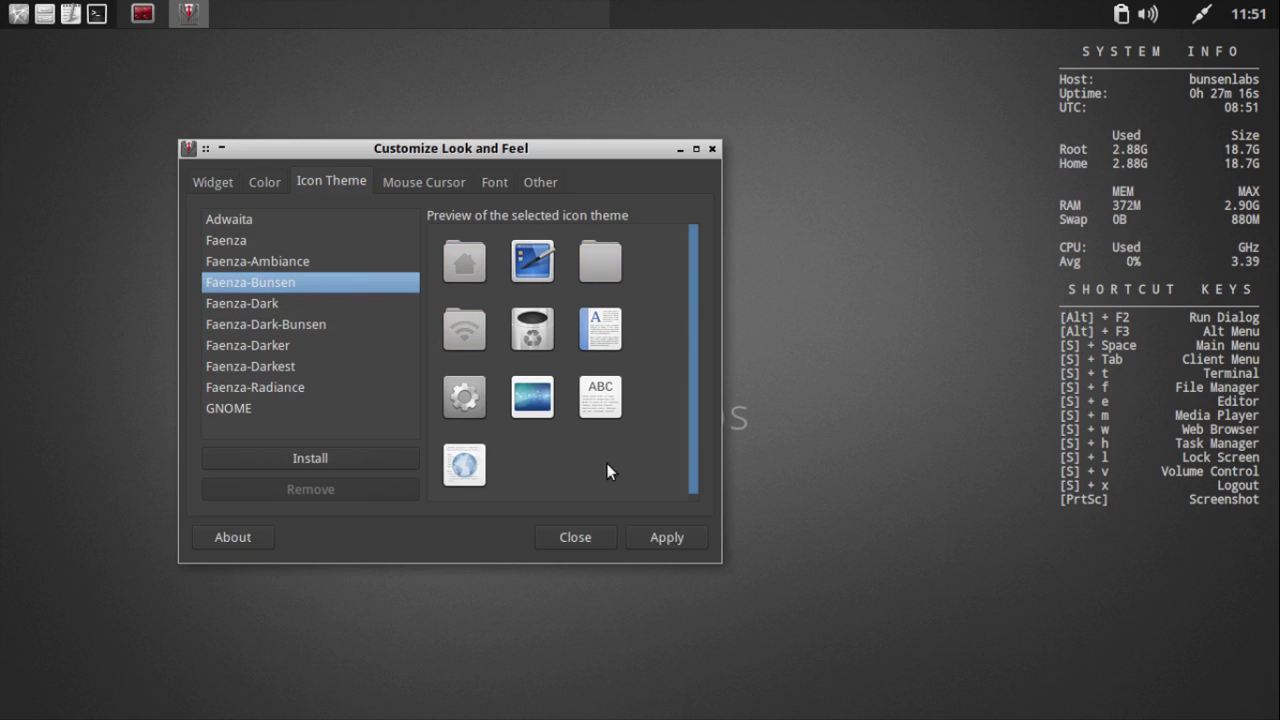
pyautogui.click(668, 538)
# Step: Look through the Mouse Cursor, Font and Other appearance settings, and close the Customize Look and Feel window
pyautogui.click(407, 178)
pyautogui.click(497, 179)
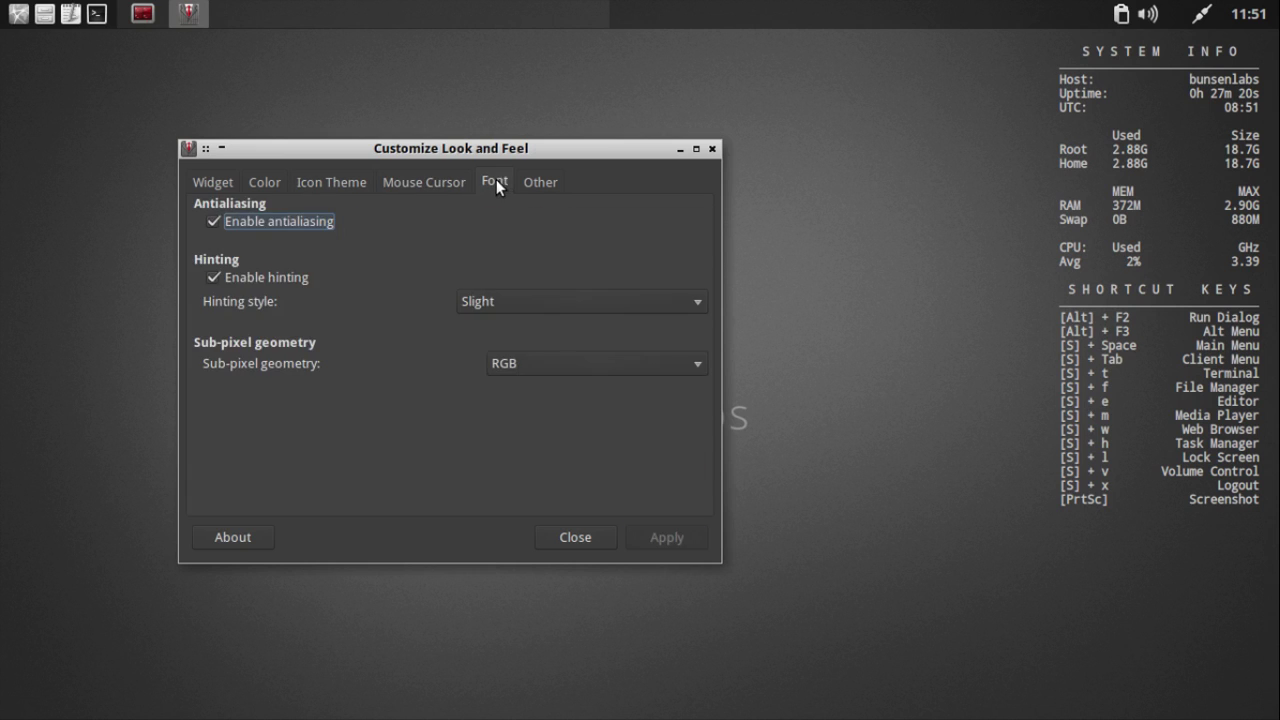
pyautogui.click(539, 181)
pyautogui.click(576, 537)
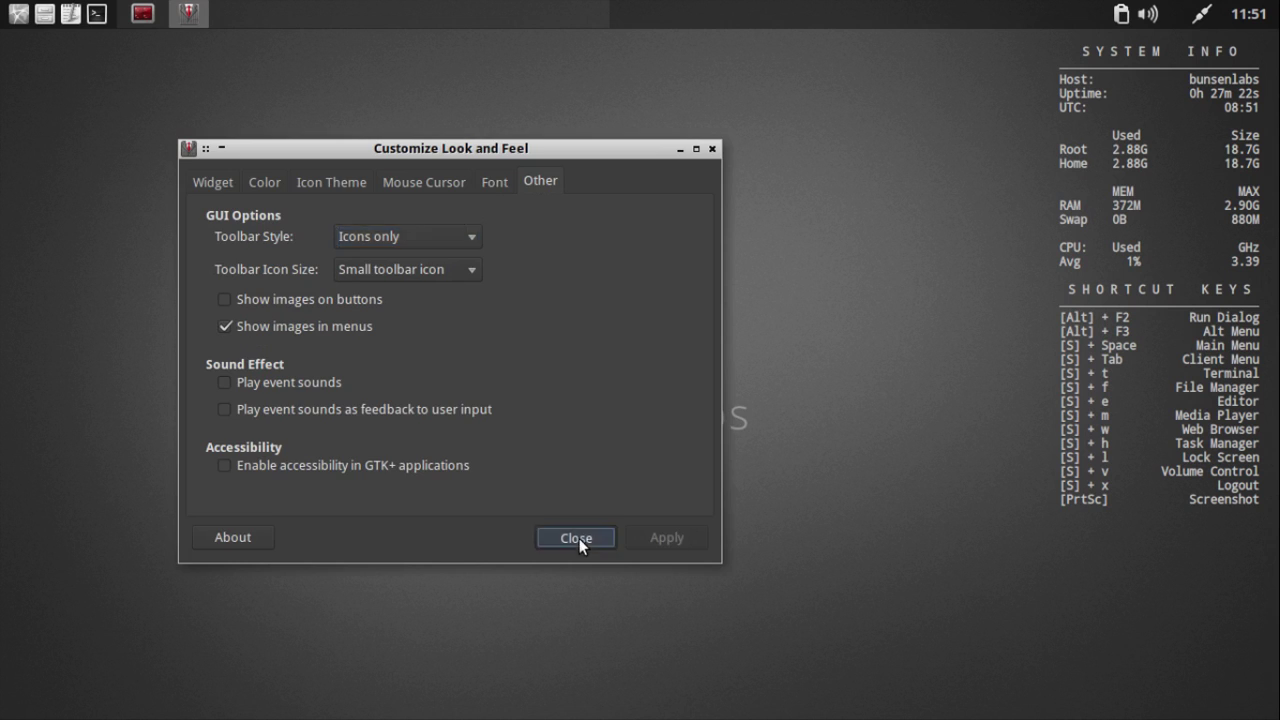
# Step: Open the file manager, and reopen the Appearance settings from the desktop preferences, positioned partly over it
pyautogui.click(44, 13)
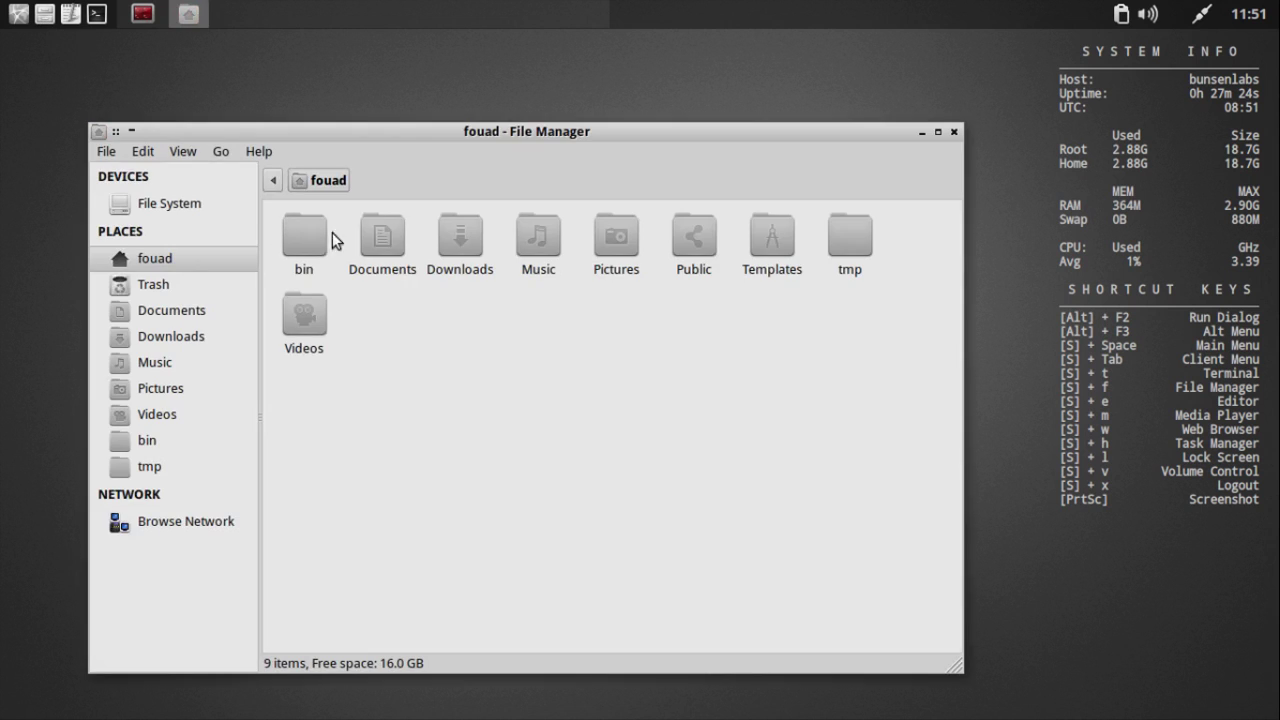
pyautogui.moveTo(378, 135); pyautogui.dragTo(396, 107)
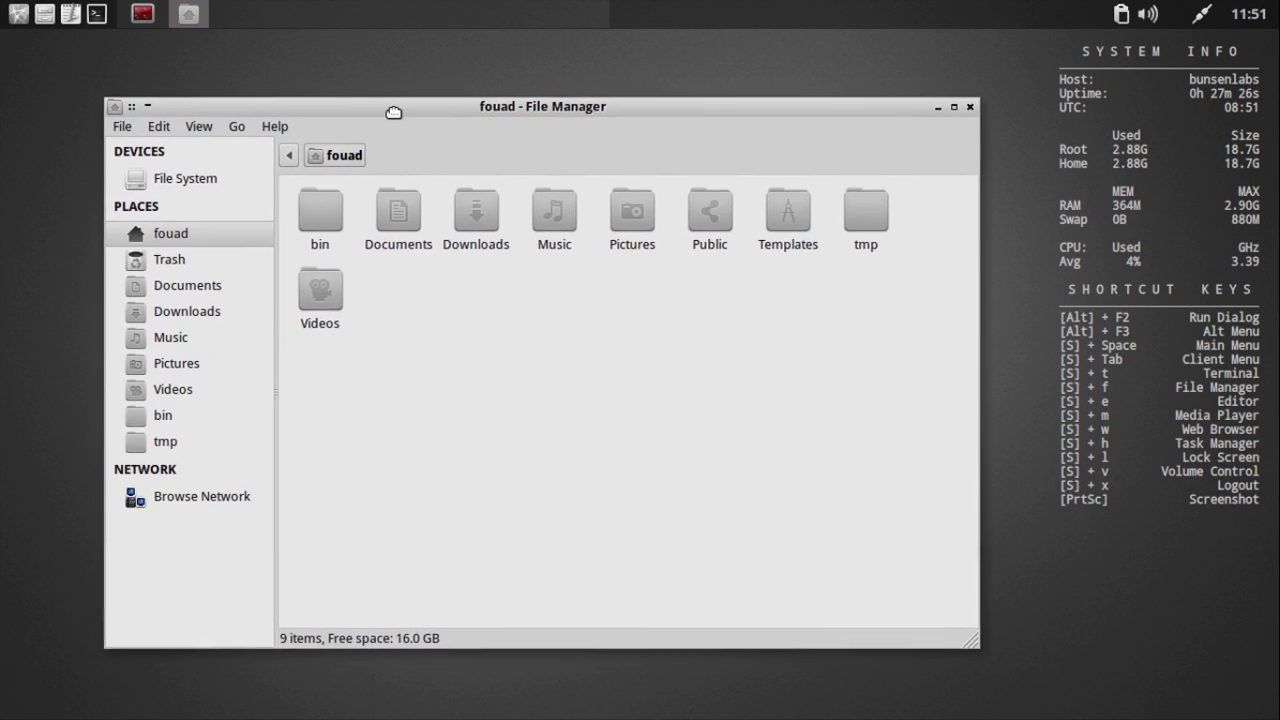
pyautogui.rightClick(331, 48)
pyautogui.moveTo(418, 340)
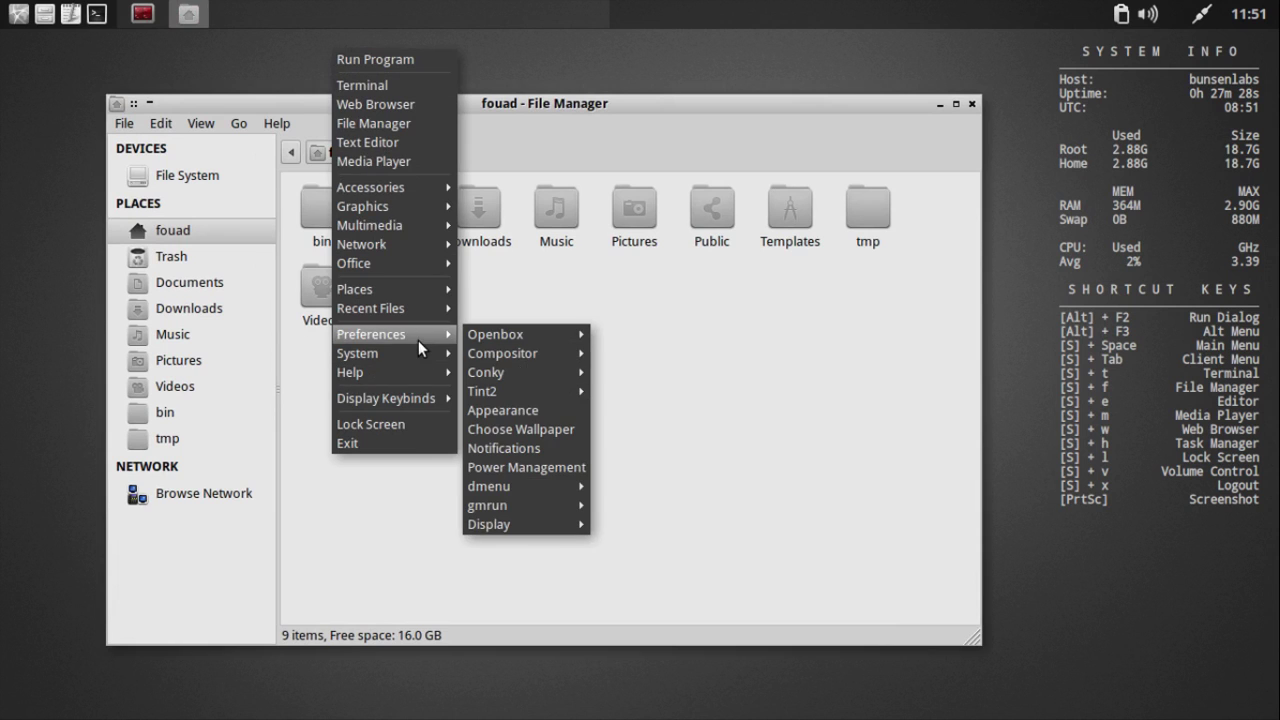
pyautogui.click(552, 413)
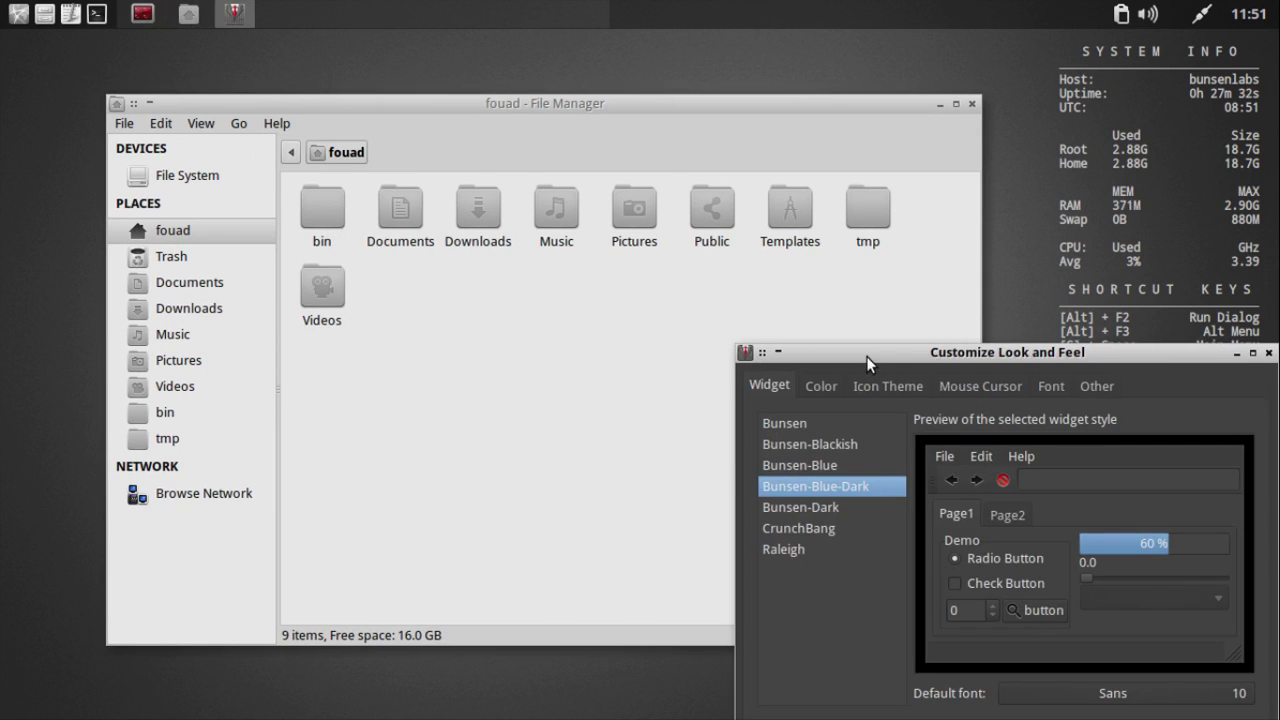
pyautogui.moveTo(866, 356); pyautogui.dragTo(768, 228)
# Step: Apply the Bunsen-Dark widget style, and close the Appearance settings and the file manager
pyautogui.click(721, 375)
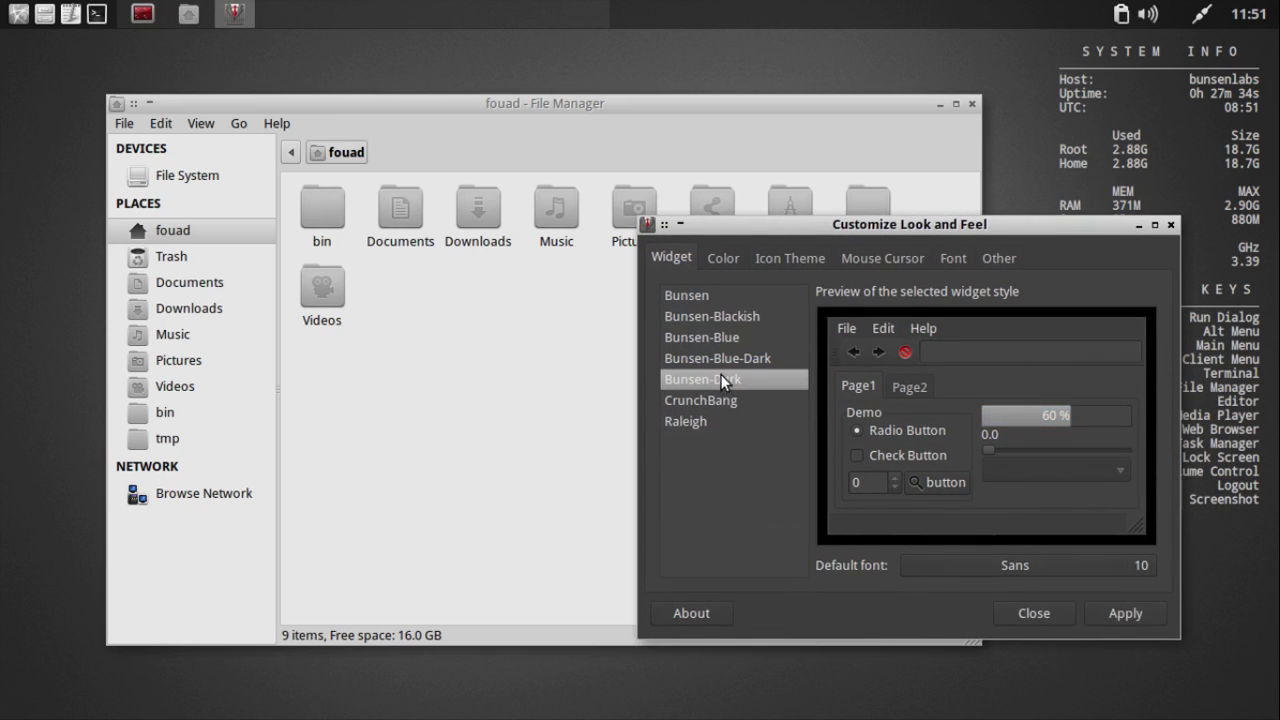
pyautogui.click(1111, 614)
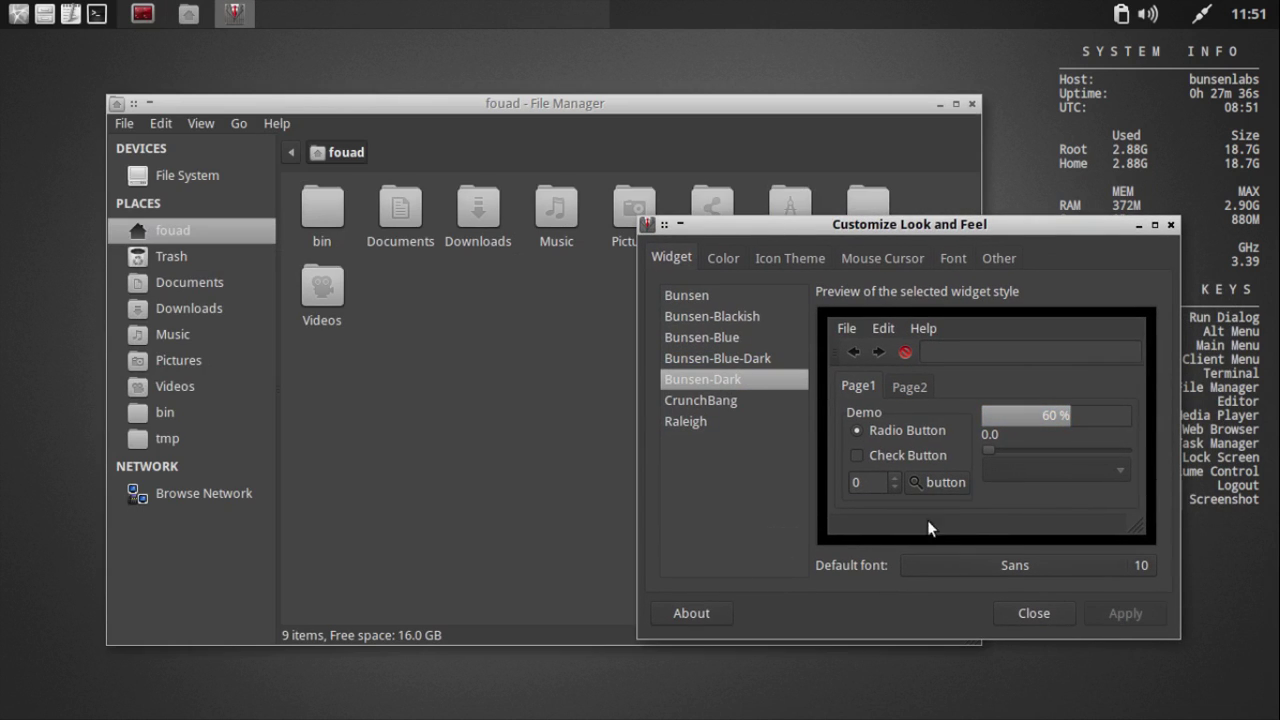
pyautogui.click(1030, 613)
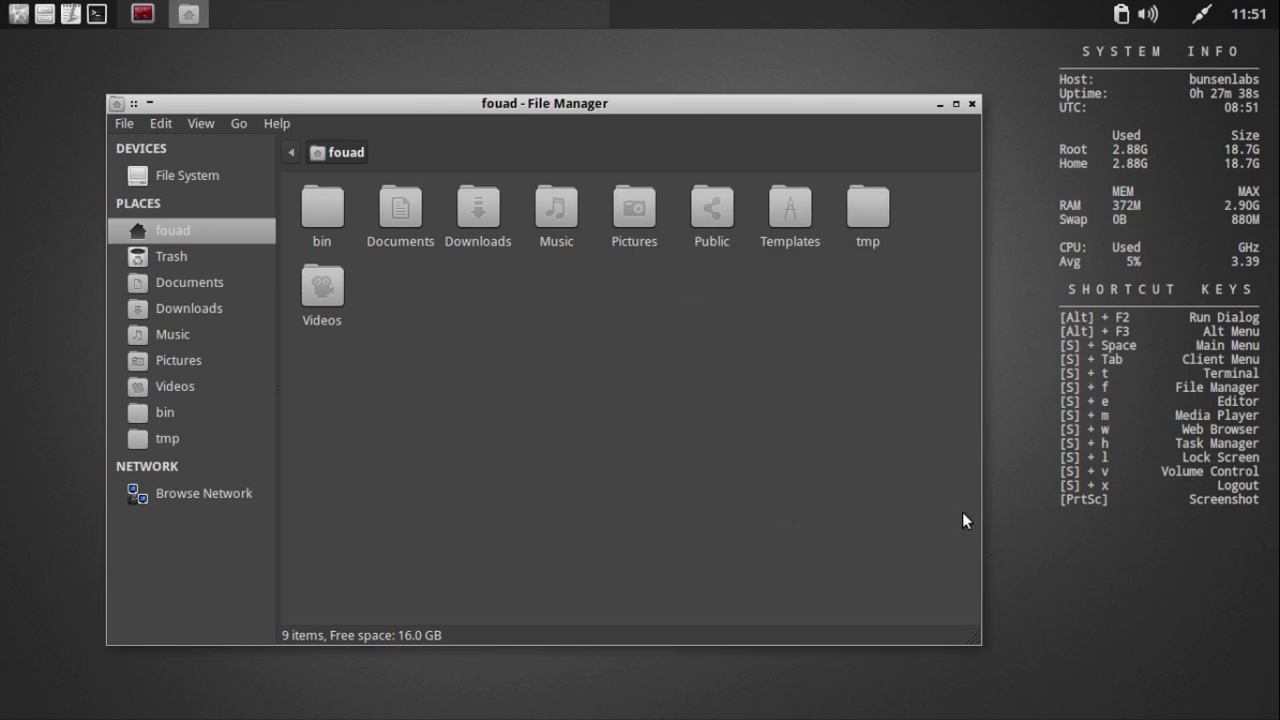
pyautogui.moveTo(674, 104)
pyautogui.mouseDown()
pyautogui.moveTo(651, 103)
pyautogui.moveTo(665, 99)
pyautogui.mouseUp()
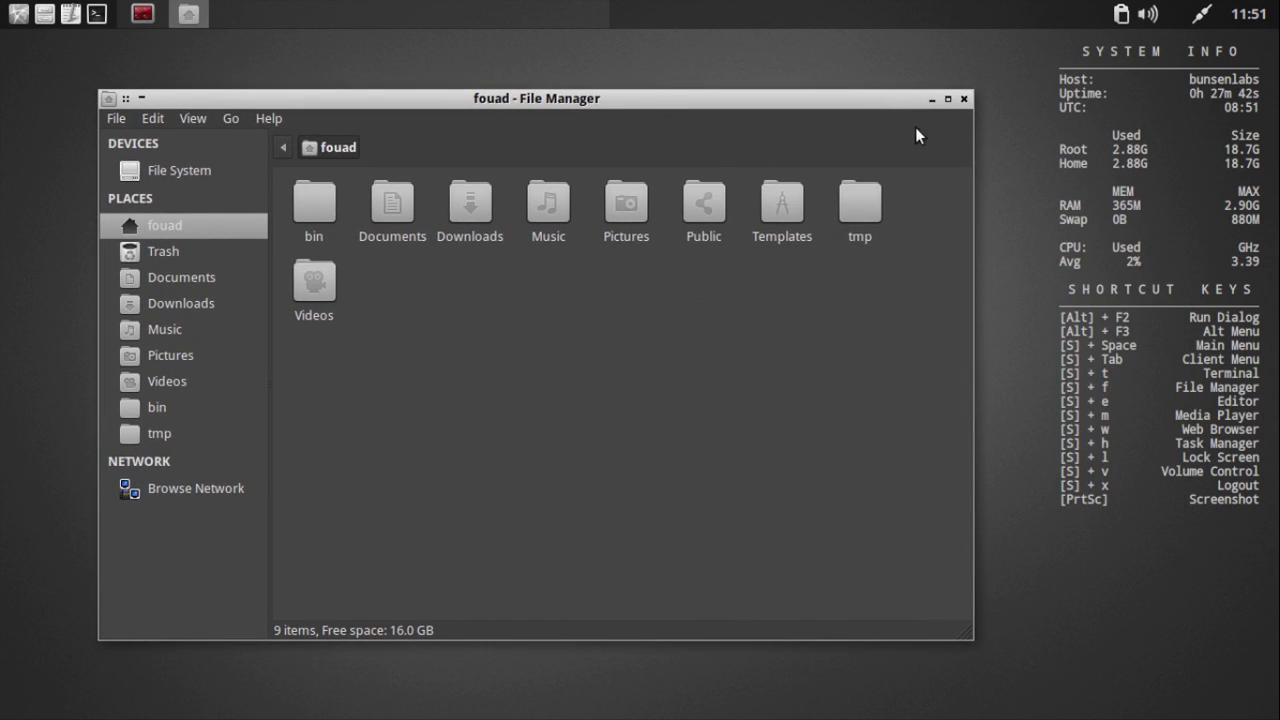
pyautogui.click(964, 100)
# Step: Open the Conky Editor from the desktop's Conky preferences to view the list of Conkys, and cancel it
pyautogui.rightClick(275, 131)
pyautogui.moveTo(348, 419)
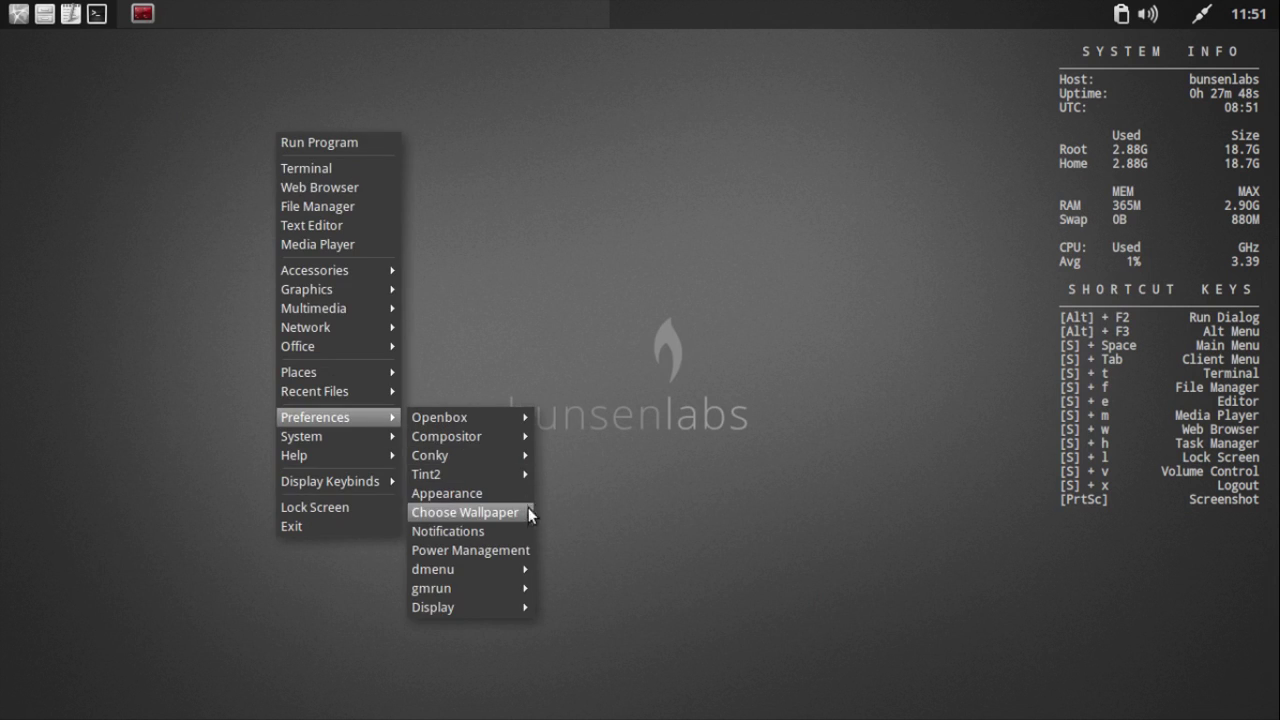
pyautogui.moveTo(512, 461)
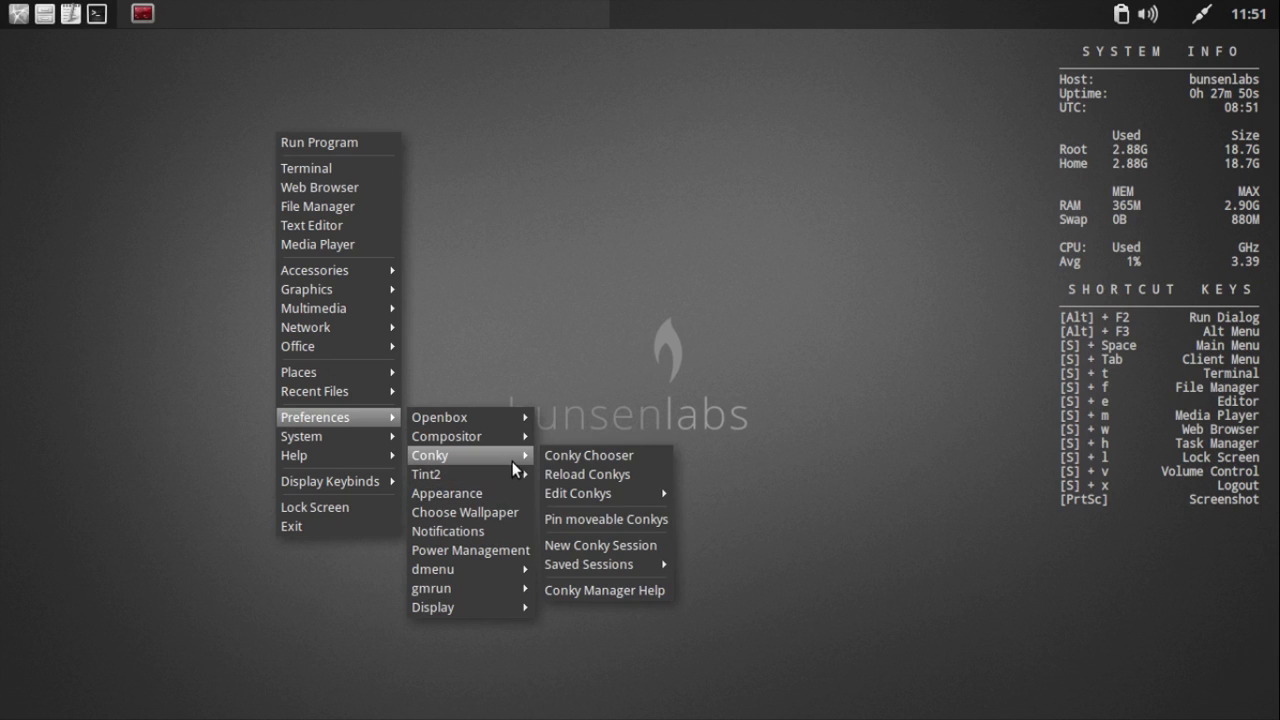
pyautogui.moveTo(600, 494)
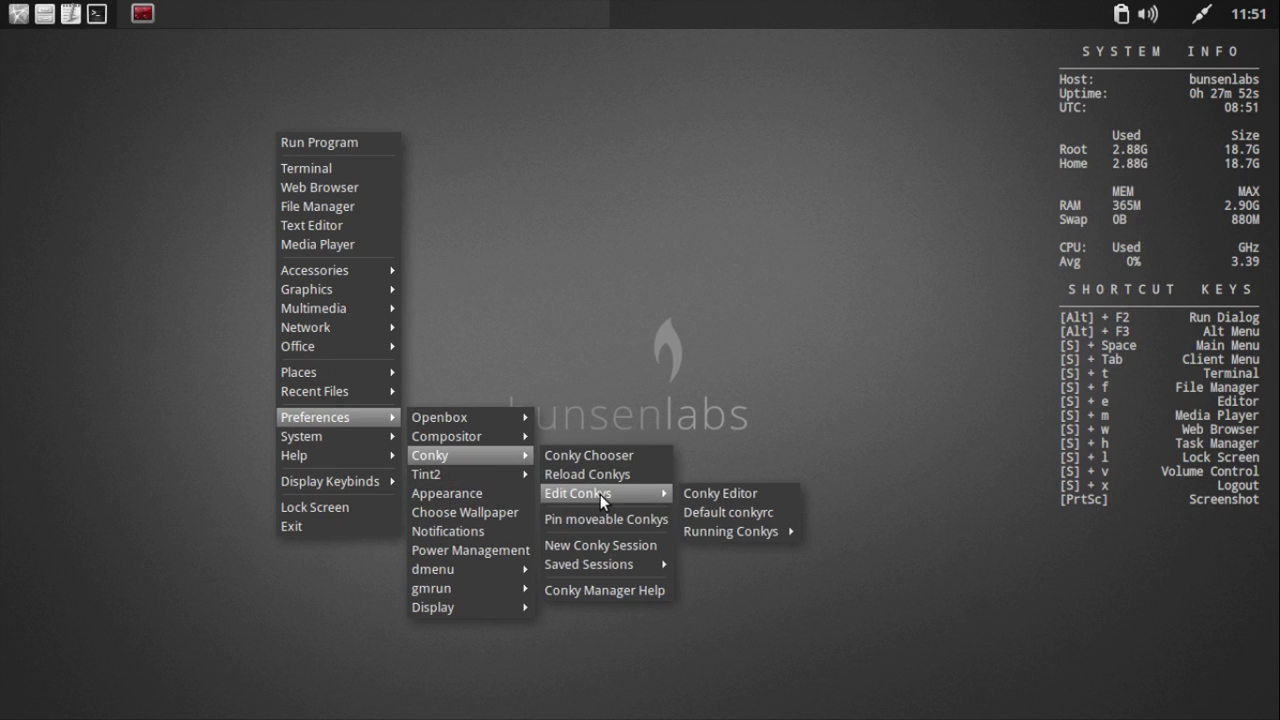
pyautogui.click(705, 496)
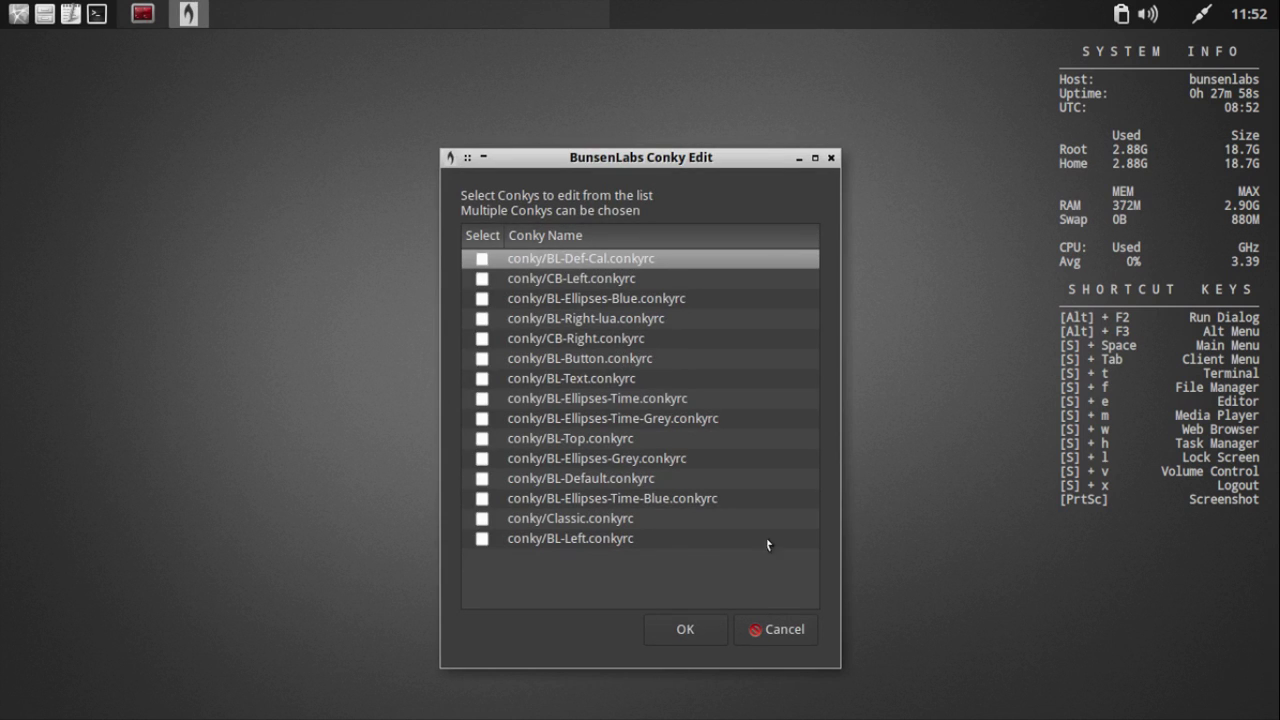
pyautogui.click(773, 633)
# Step: Open the How to Edit Menu guide from the Openbox preferences, read through it, and close it
pyautogui.rightClick(201, 226)
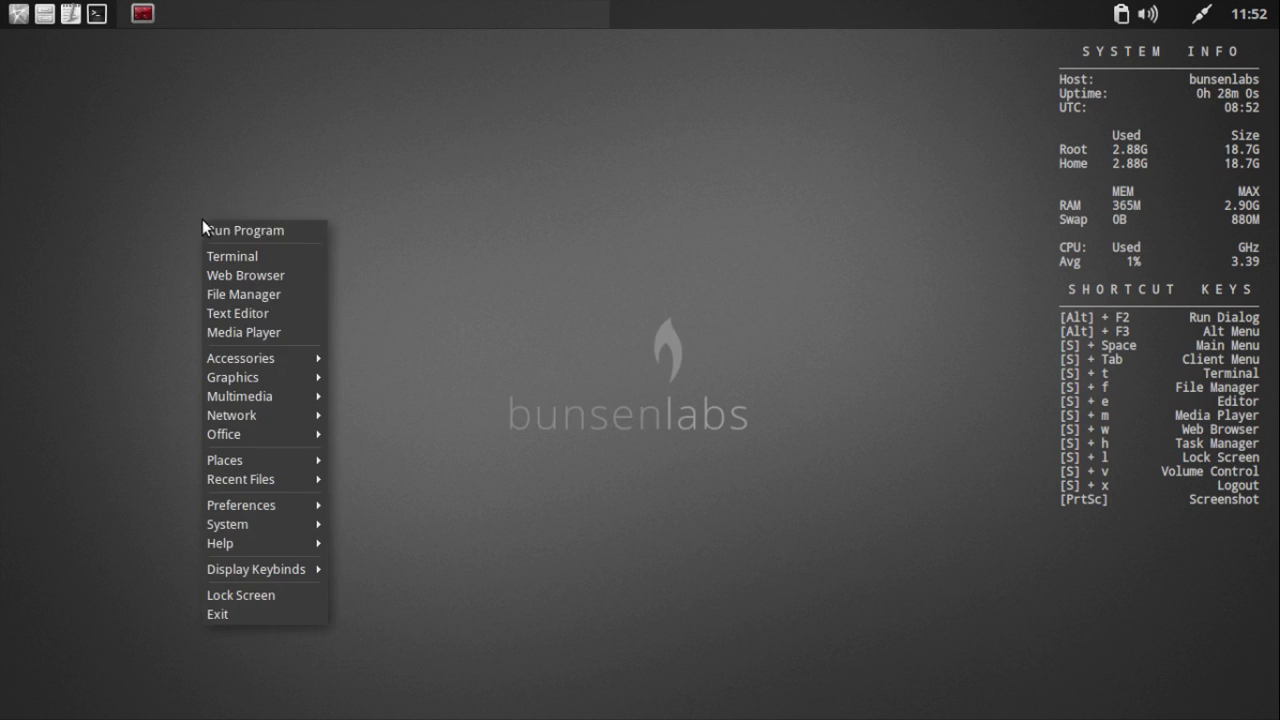
pyautogui.moveTo(277, 502)
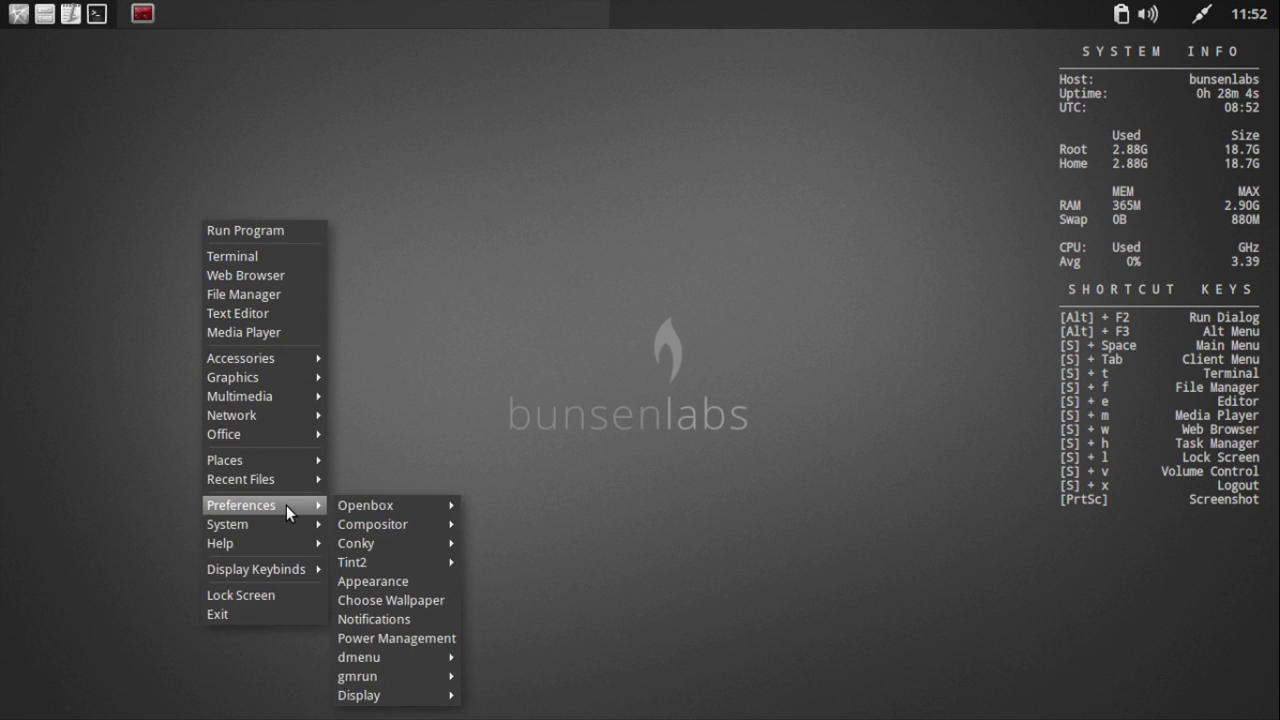
pyautogui.moveTo(352, 505)
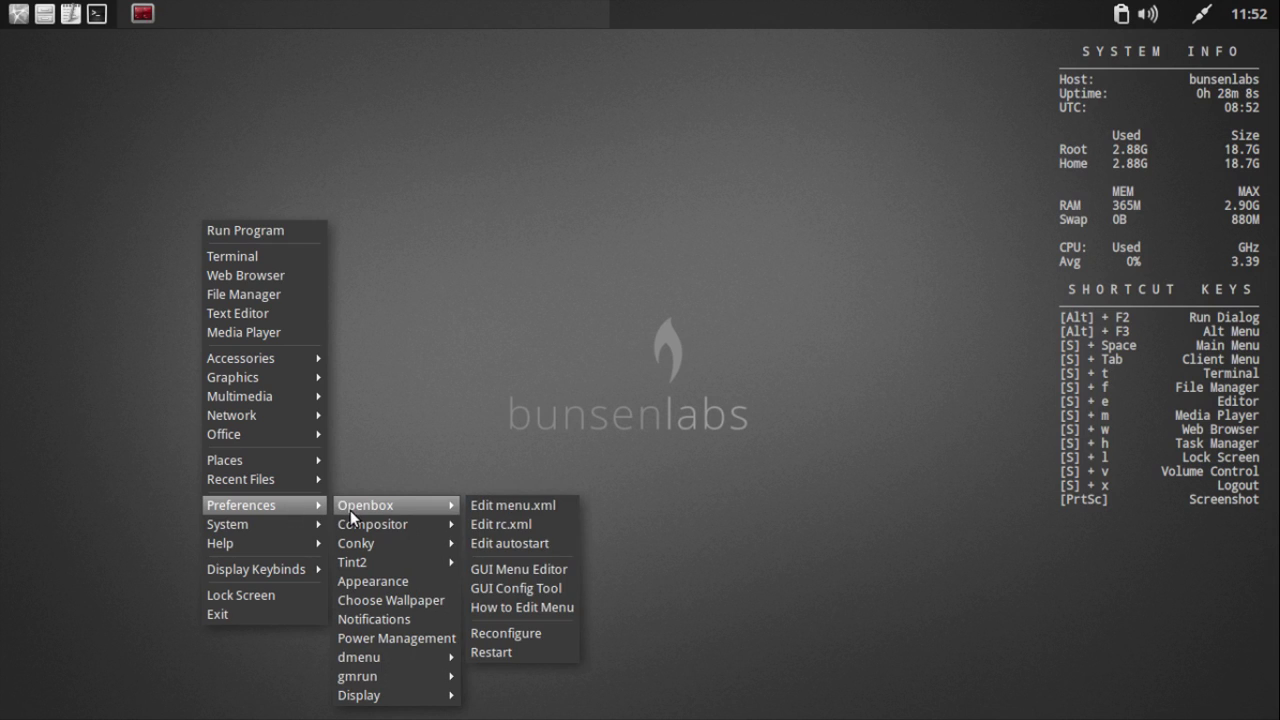
pyautogui.click(545, 613)
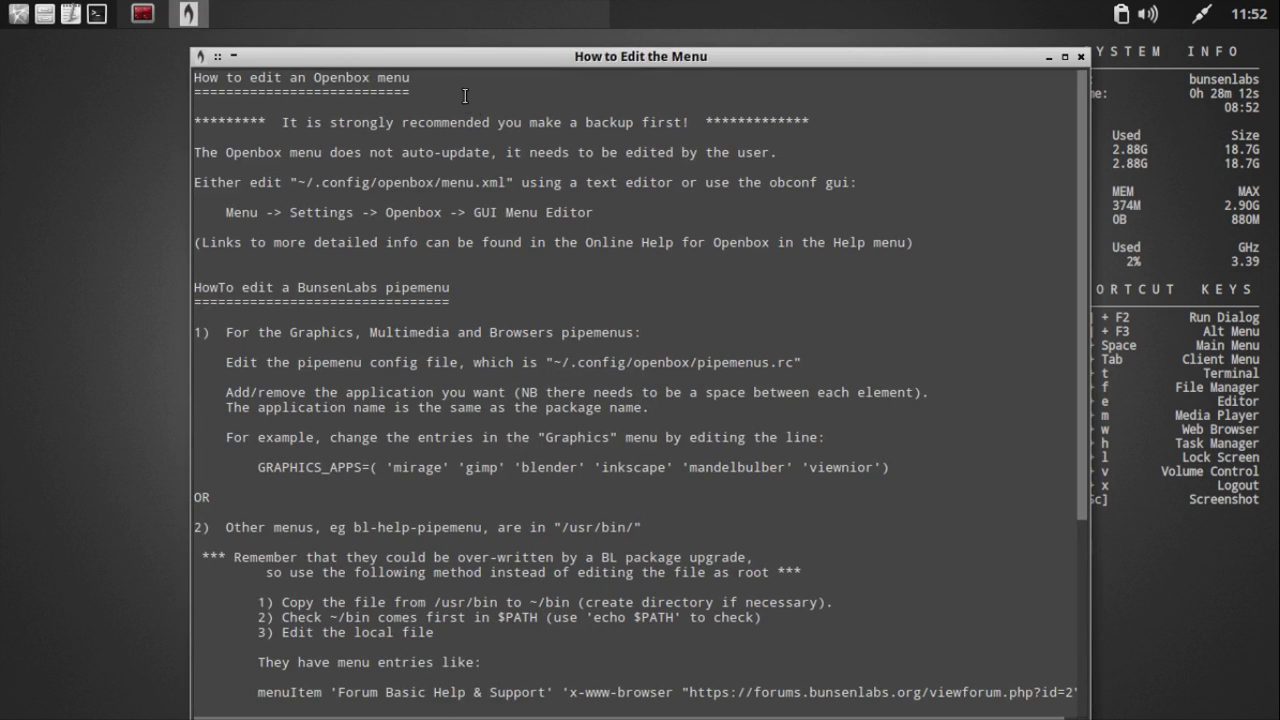
pyautogui.moveTo(456, 62); pyautogui.dragTo(386, 47)
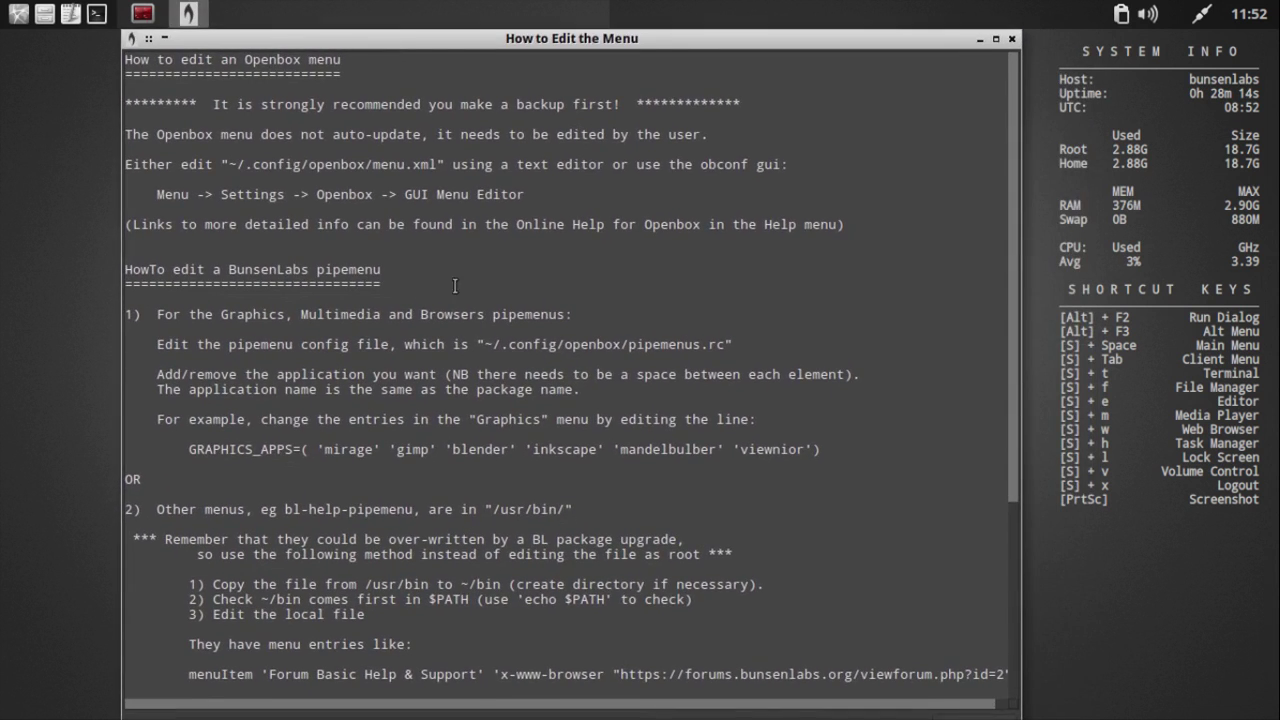
pyautogui.scroll(-5, 453, 303)
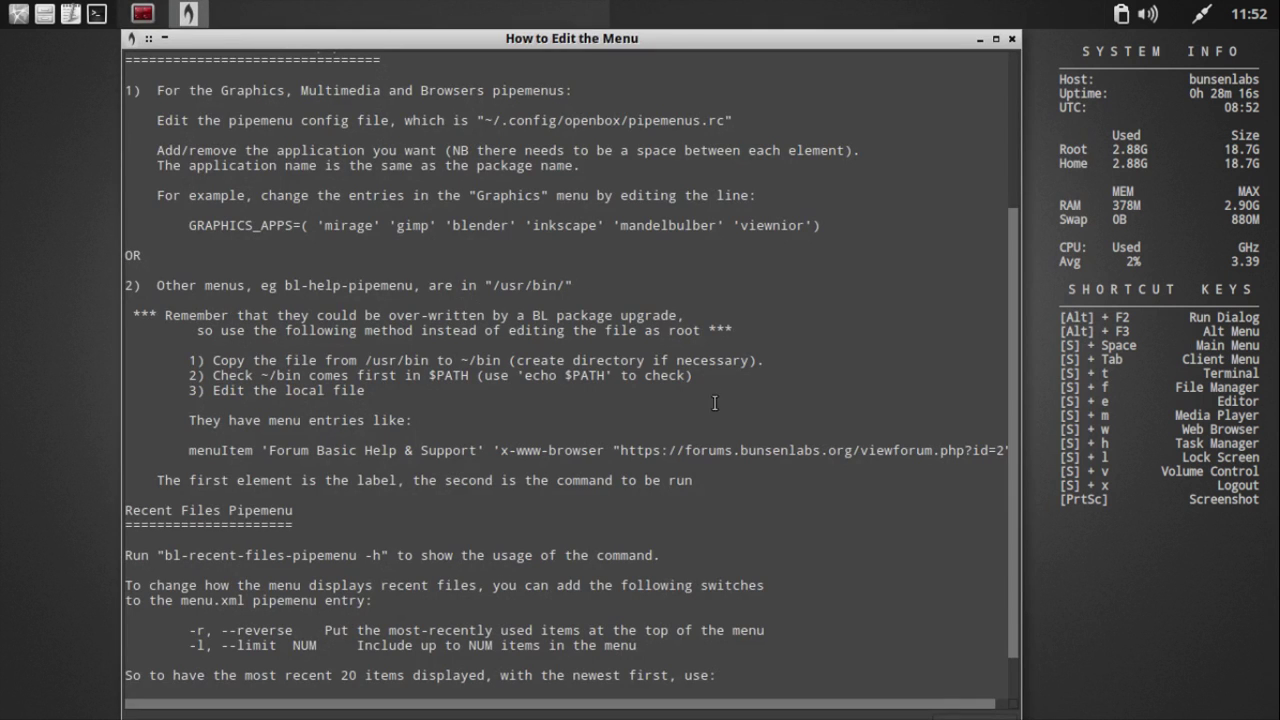
pyautogui.moveTo(1015, 243); pyautogui.dragTo(1007, 103)
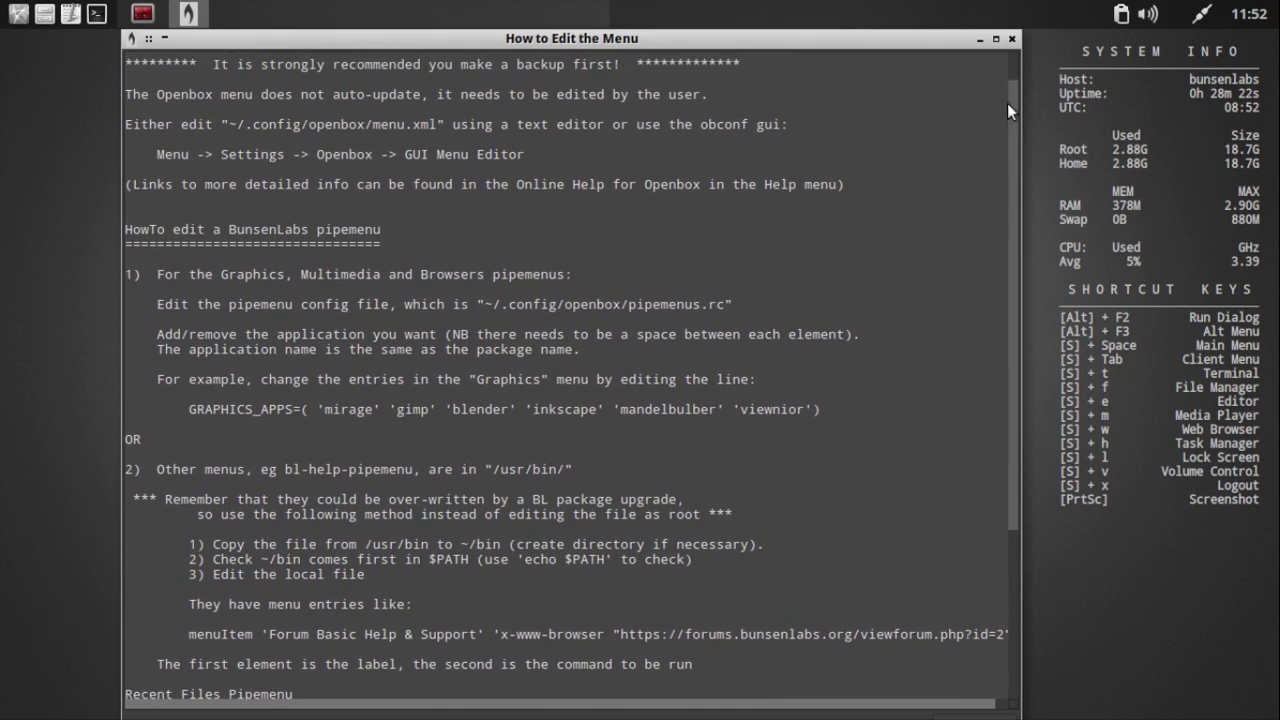
pyautogui.click(1013, 38)
# Step: Open the Conky Chooser, deselect the home folder's .conkyrc, select conky/BL-Default.conkyrc, and save the session
pyautogui.rightClick(345, 161)
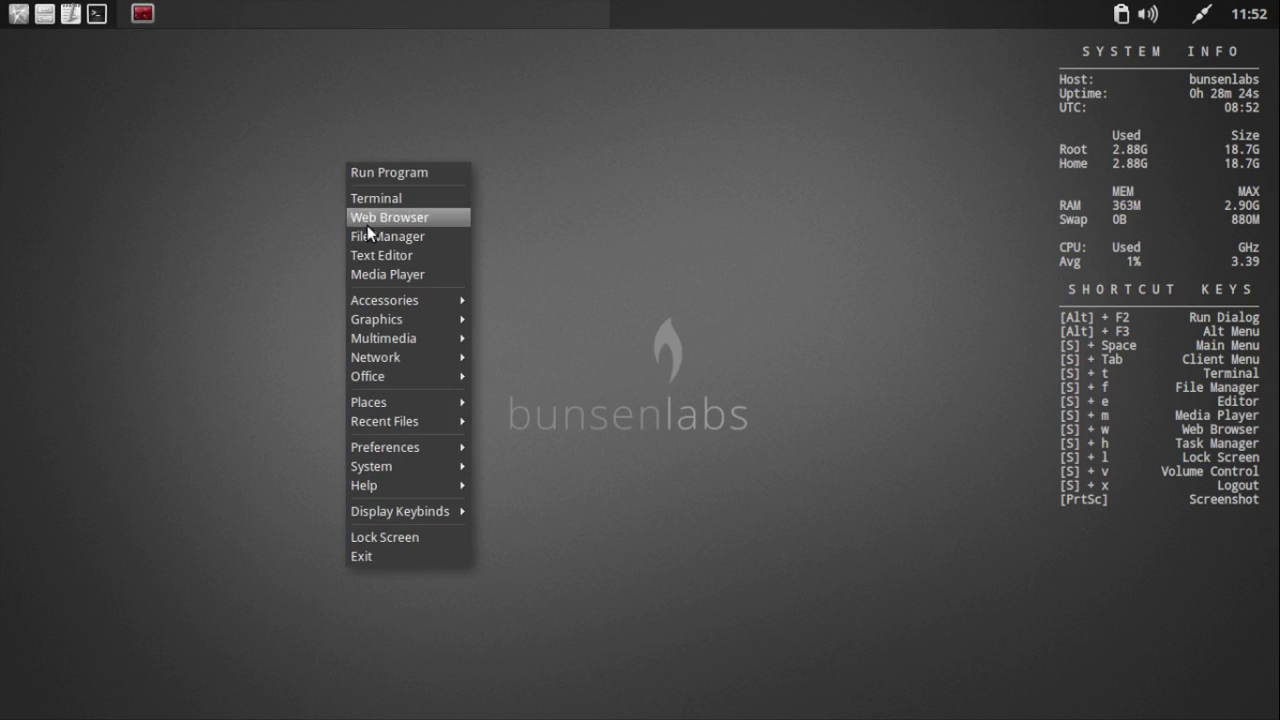
pyautogui.moveTo(423, 448)
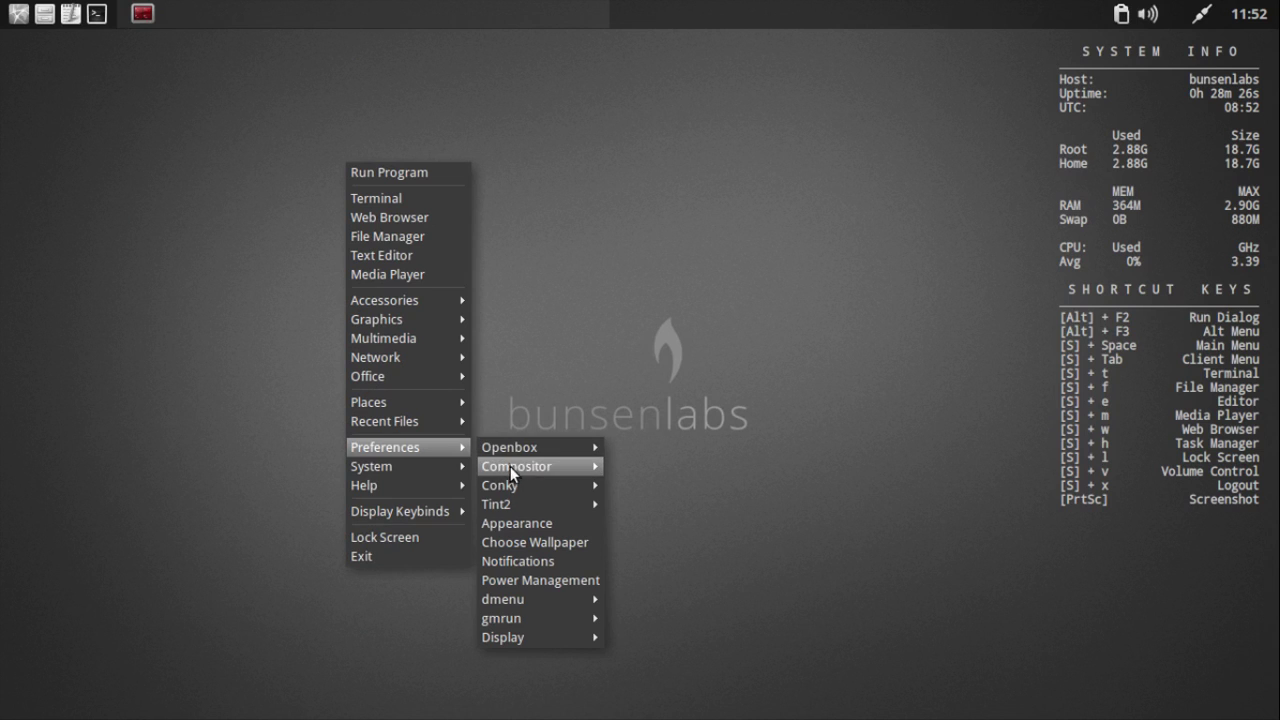
pyautogui.moveTo(514, 472)
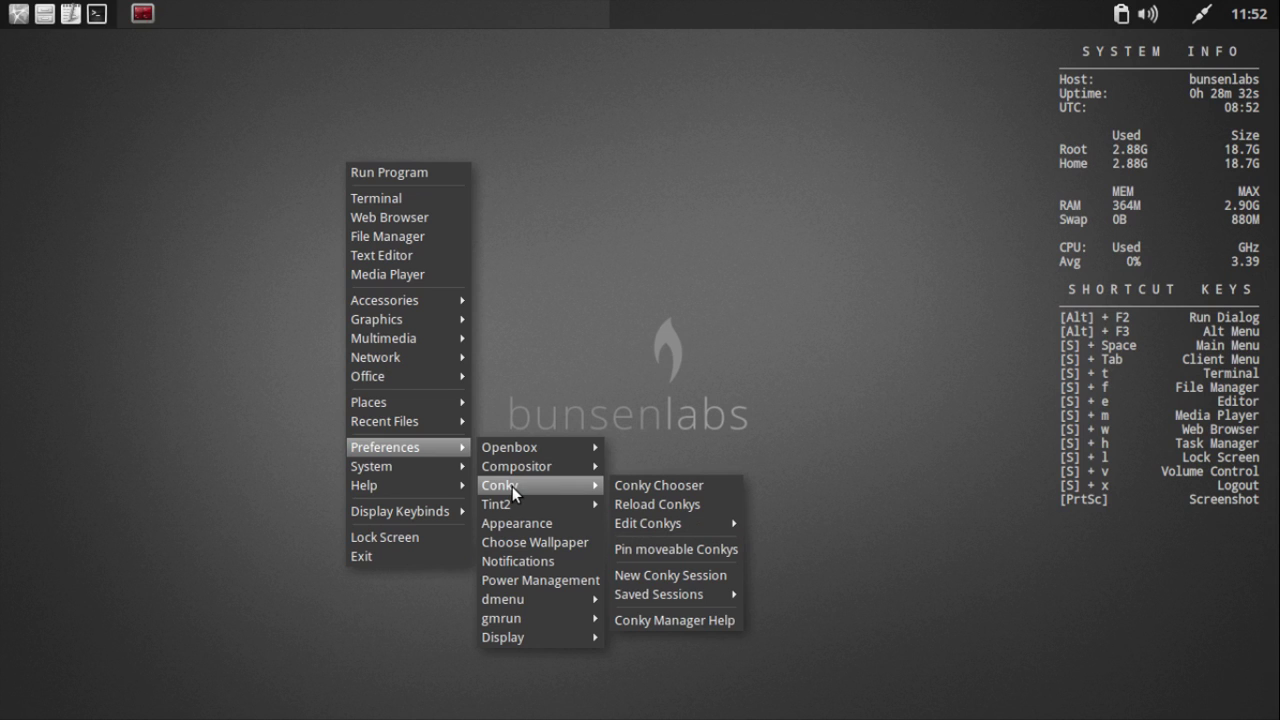
pyautogui.click(646, 487)
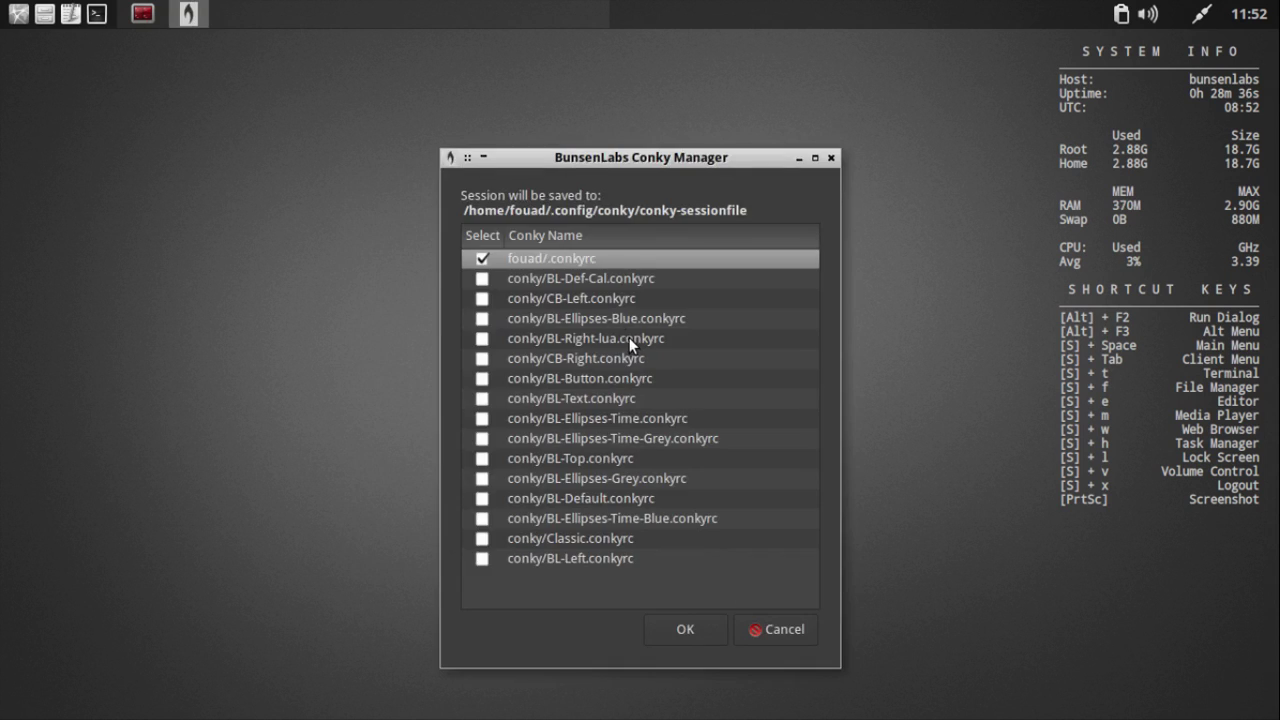
pyautogui.click(482, 260)
pyautogui.click(483, 499)
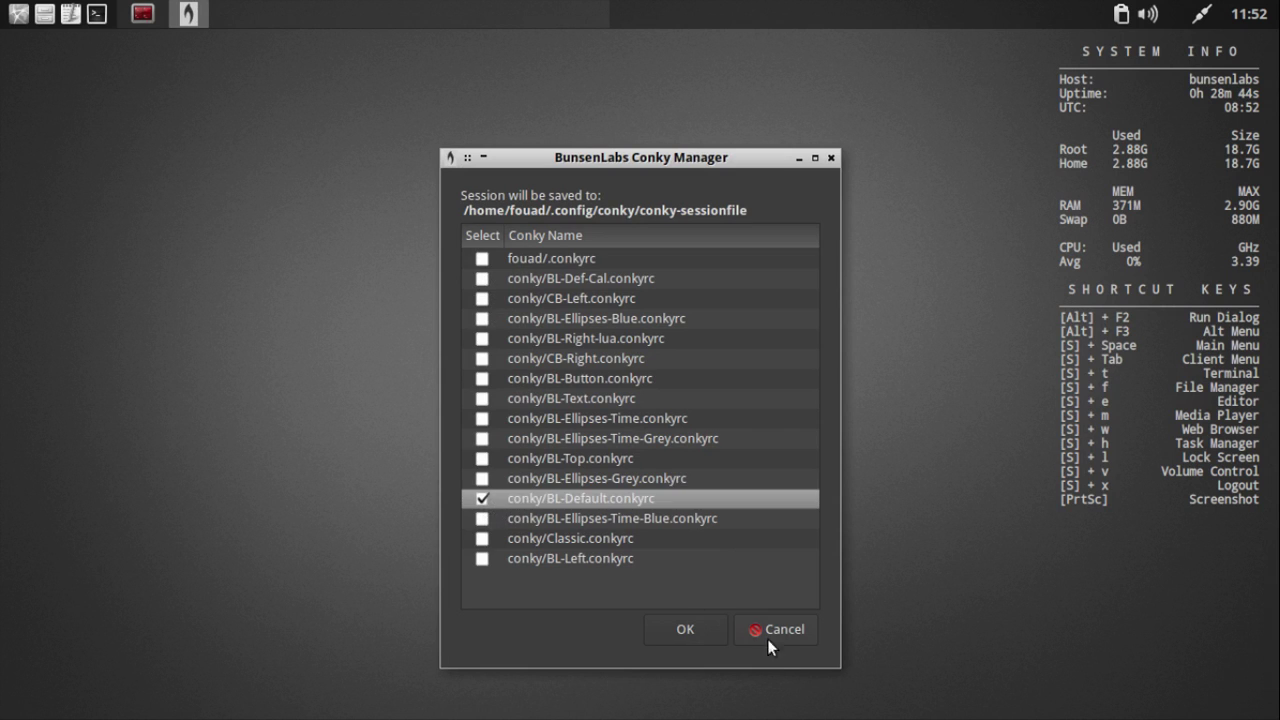
pyautogui.click(688, 629)
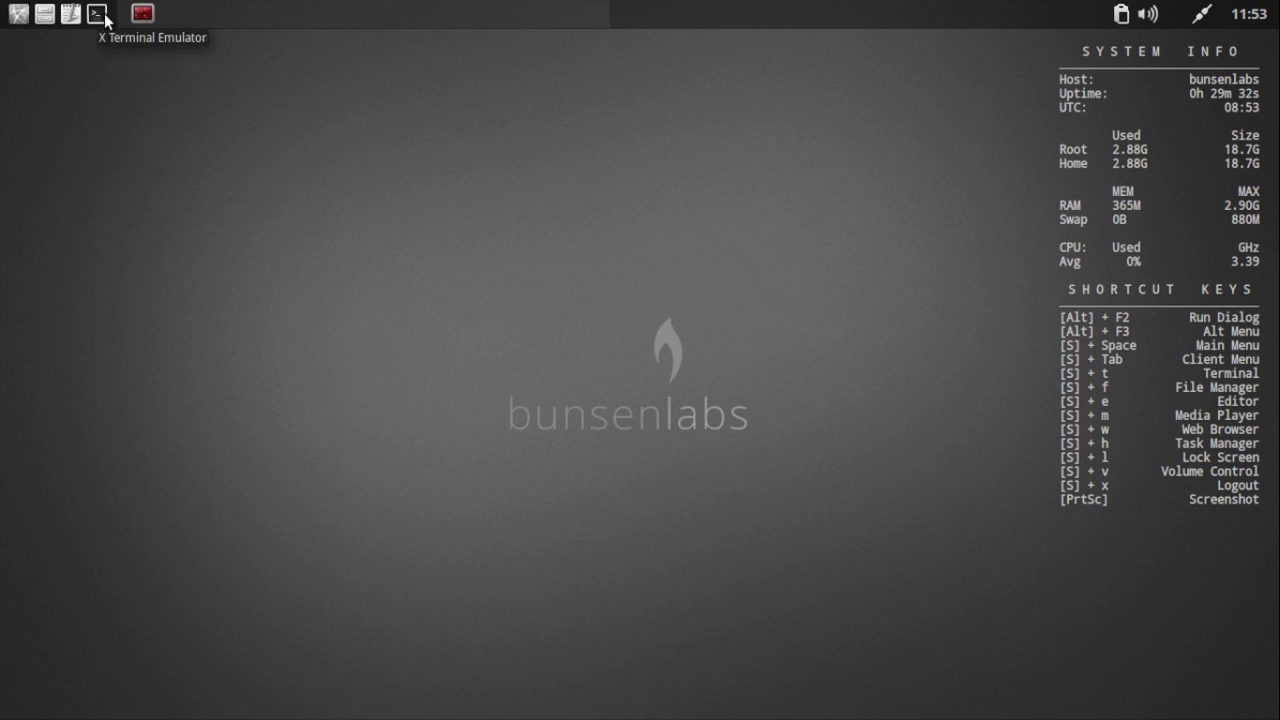
# Step: Switch back and forth between desktops 1 and 2, ending on desktop 2
pyautogui.click(1014, 8)
pyautogui.scroll(1, 787, 247)
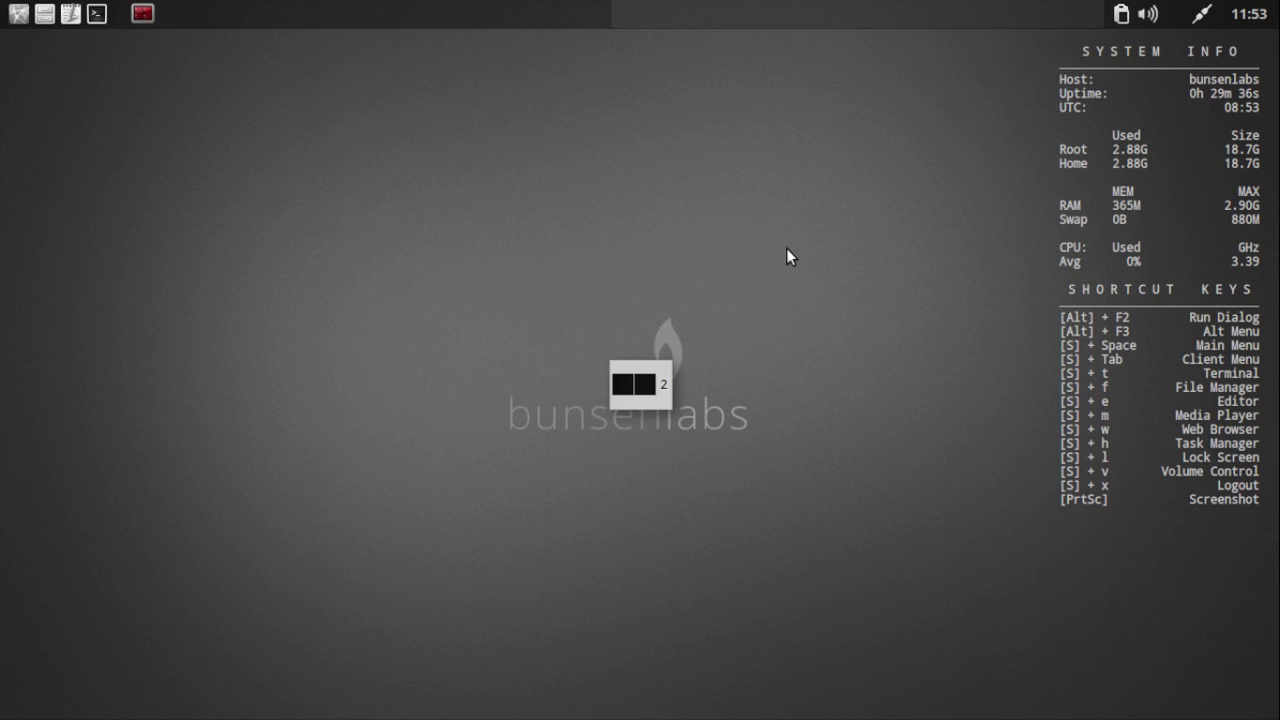
pyautogui.scroll(-1, 782, 257)
pyautogui.scroll(1, 627, 226)
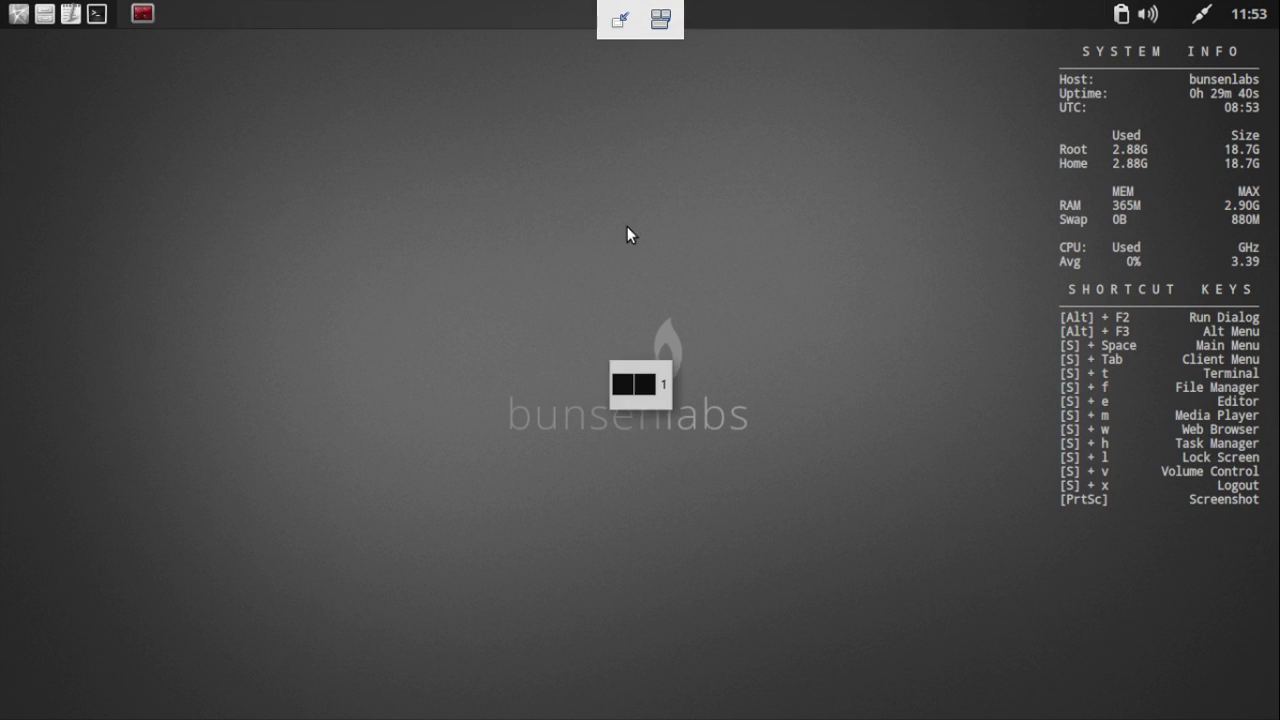
pyautogui.scroll(-1, 625, 232)
pyautogui.scroll(1, 625, 232)
pyautogui.scroll(-1, 625, 232)
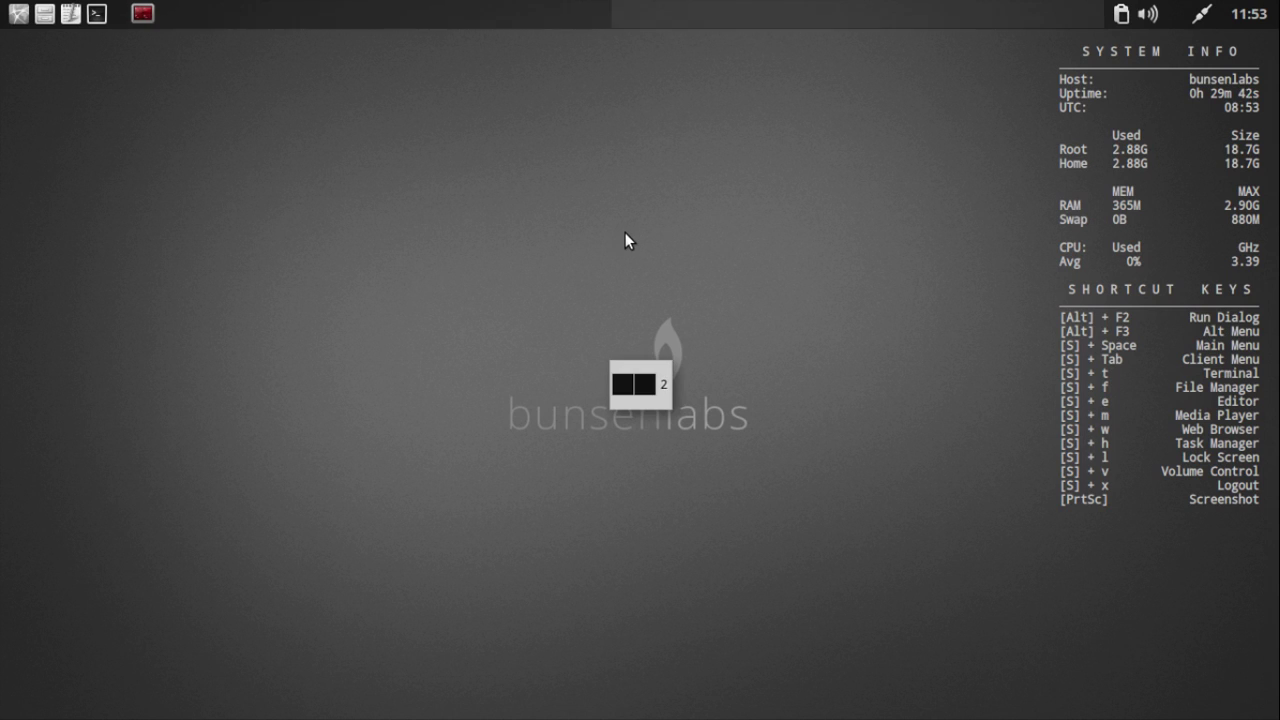